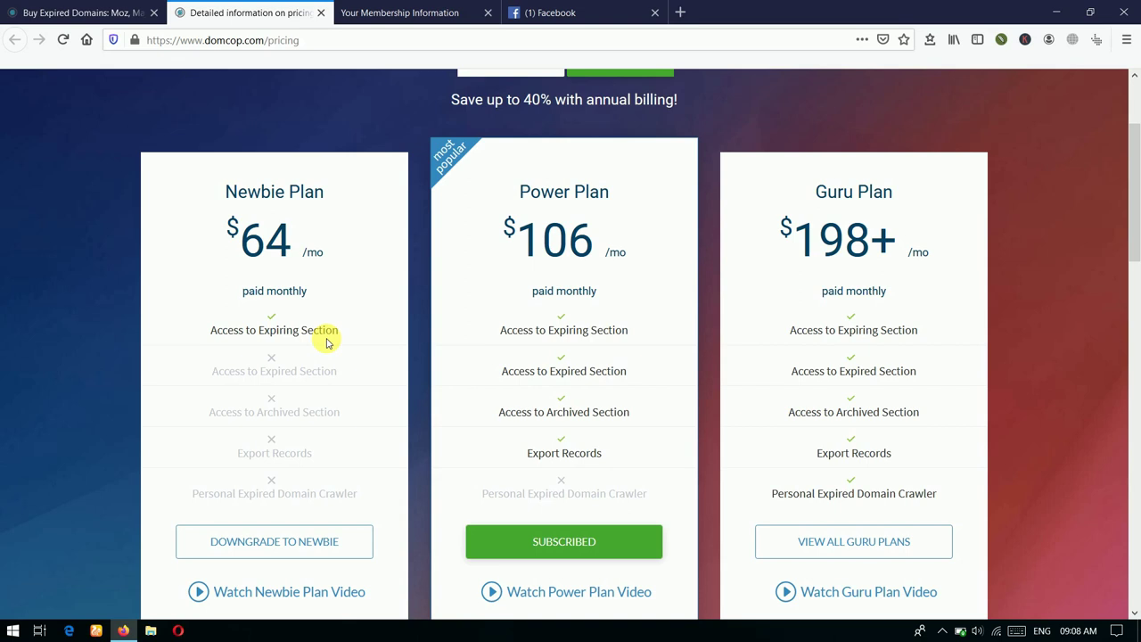
Step: Compare the Newbie, Power and Guru plans on the pricing page, focusing on the Power Plan's monthly price and included features
drag(520, 241, 580, 245)
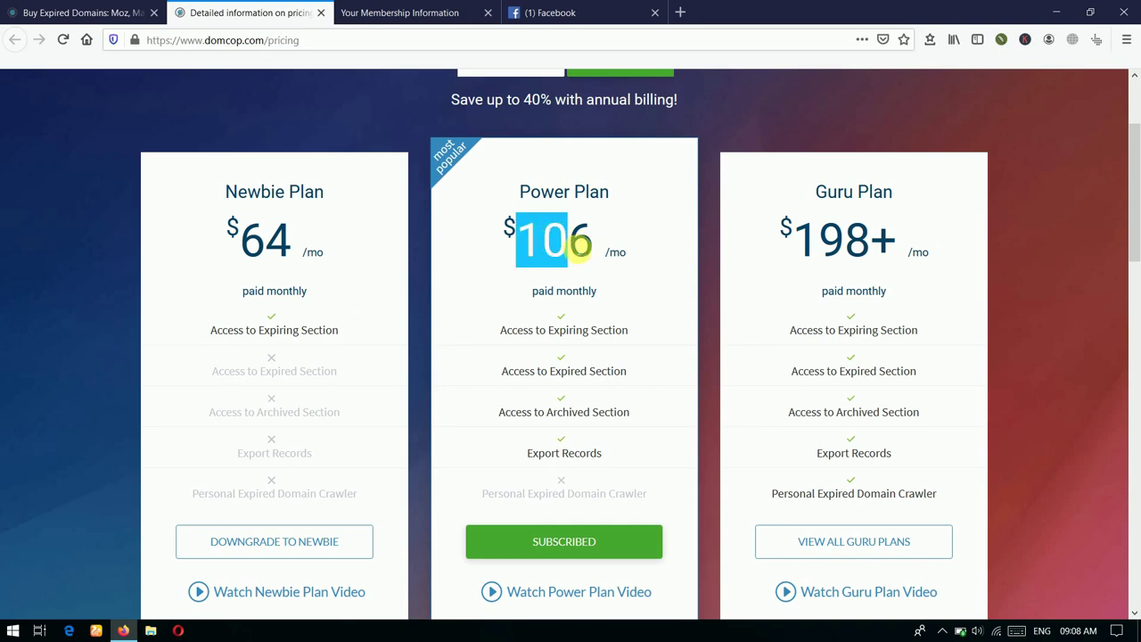
click(588, 272)
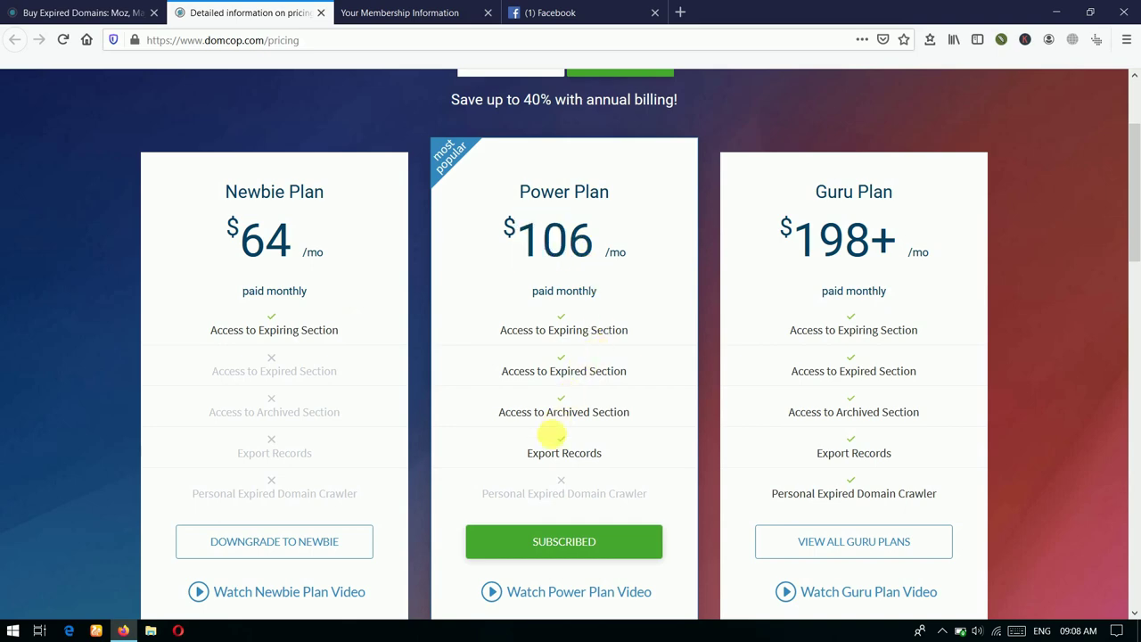
scroll(573, 415, down, 2)
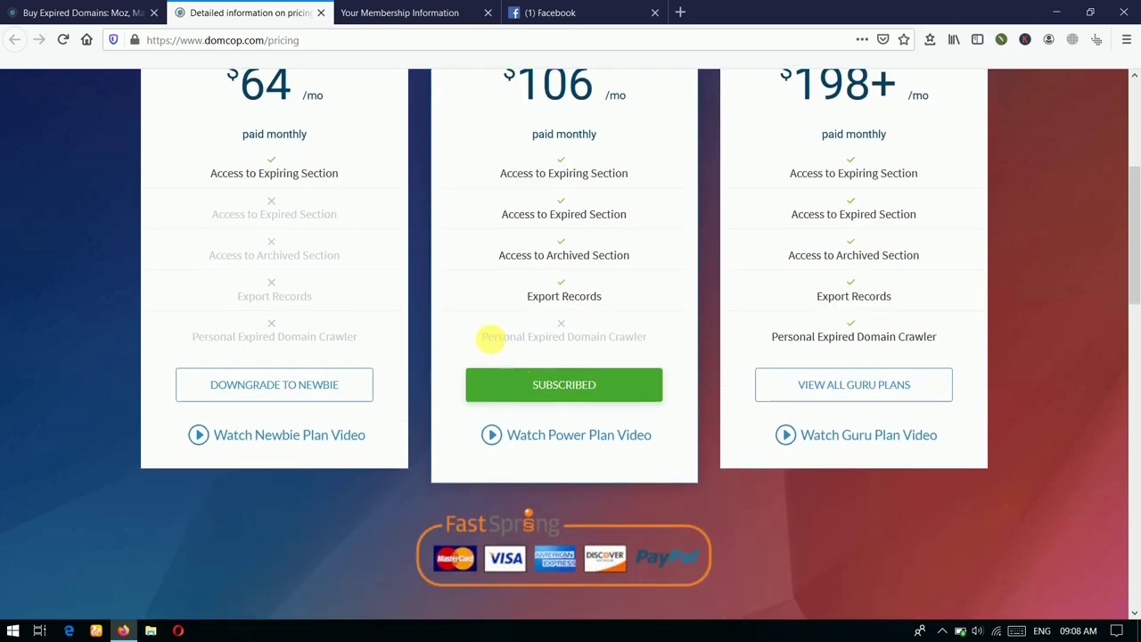
drag(489, 335, 627, 339)
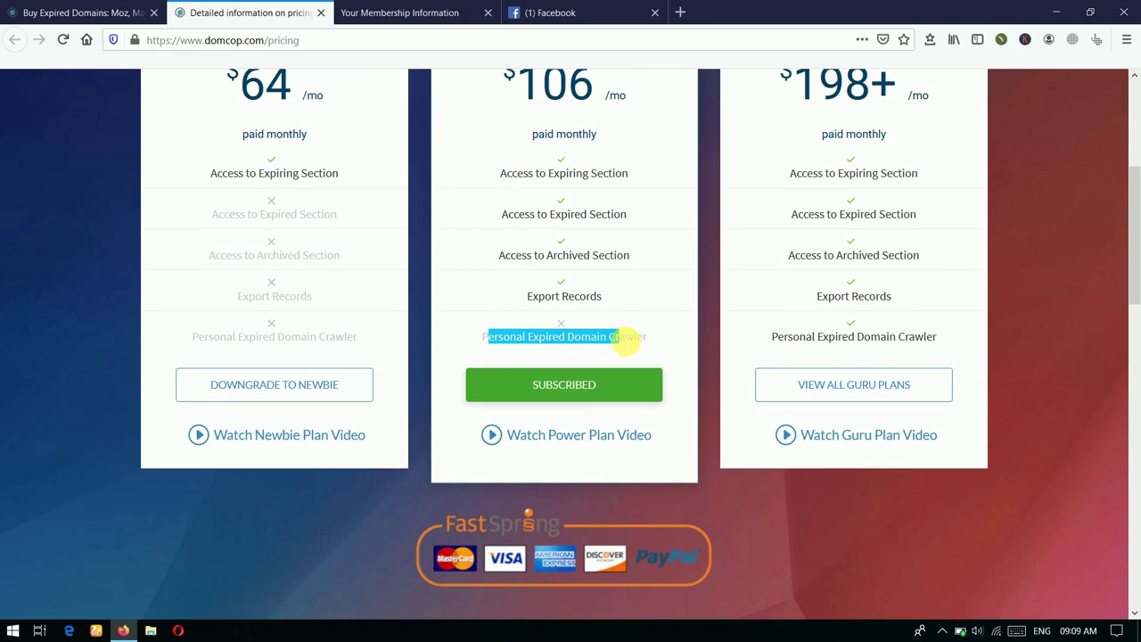
scroll(627, 339, up, 2)
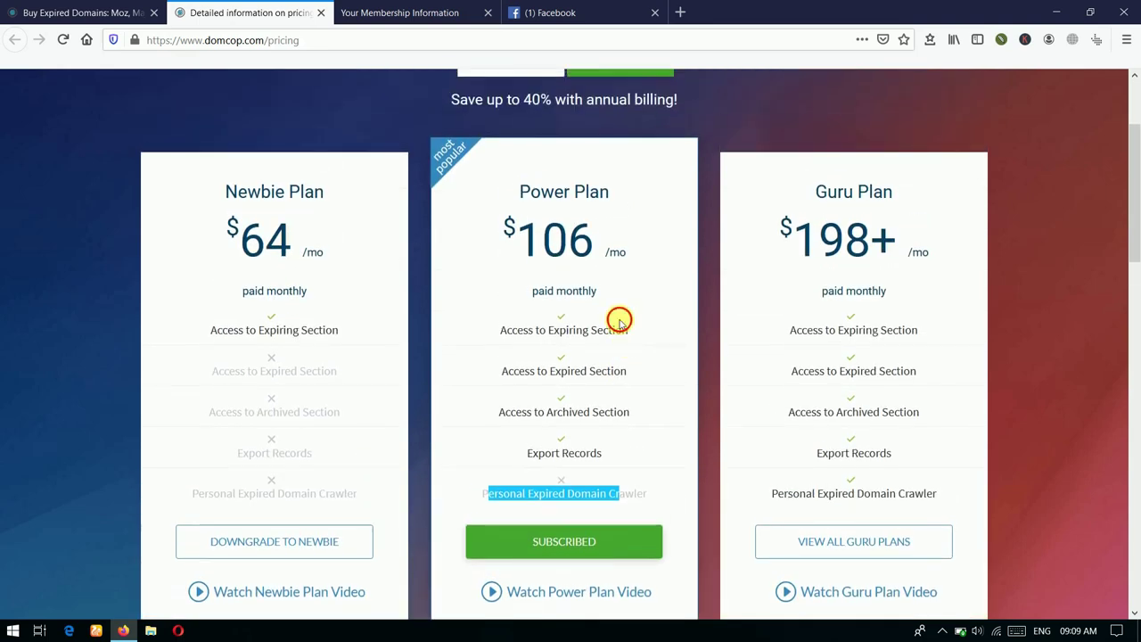
click(619, 323)
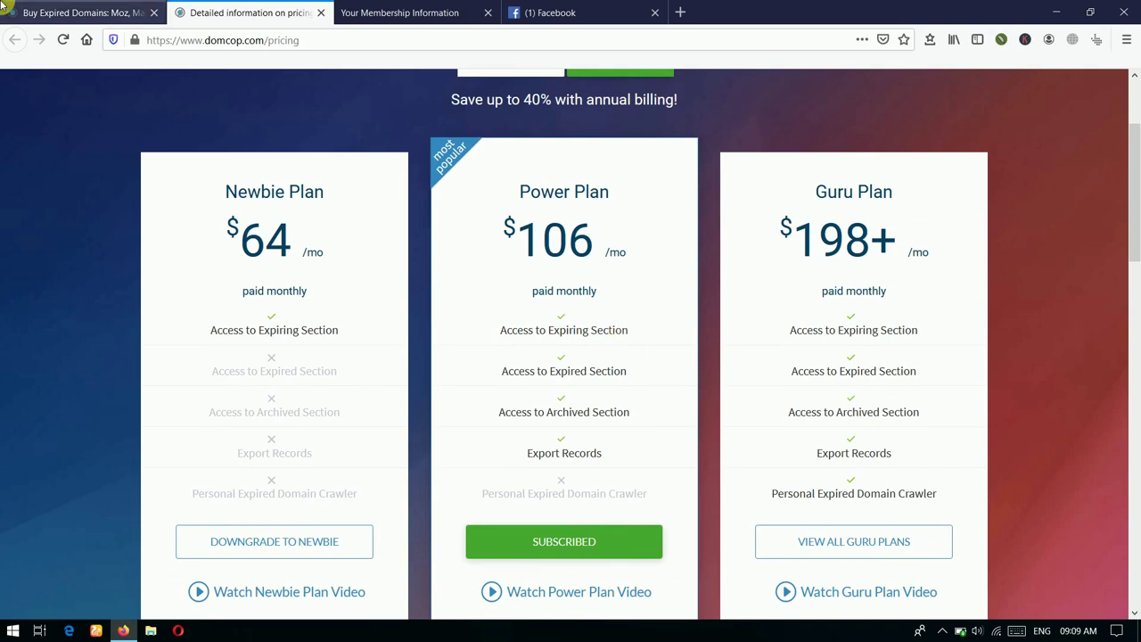
Step: Log in to the DomCop account from its home page using the saved login
click(31, 11)
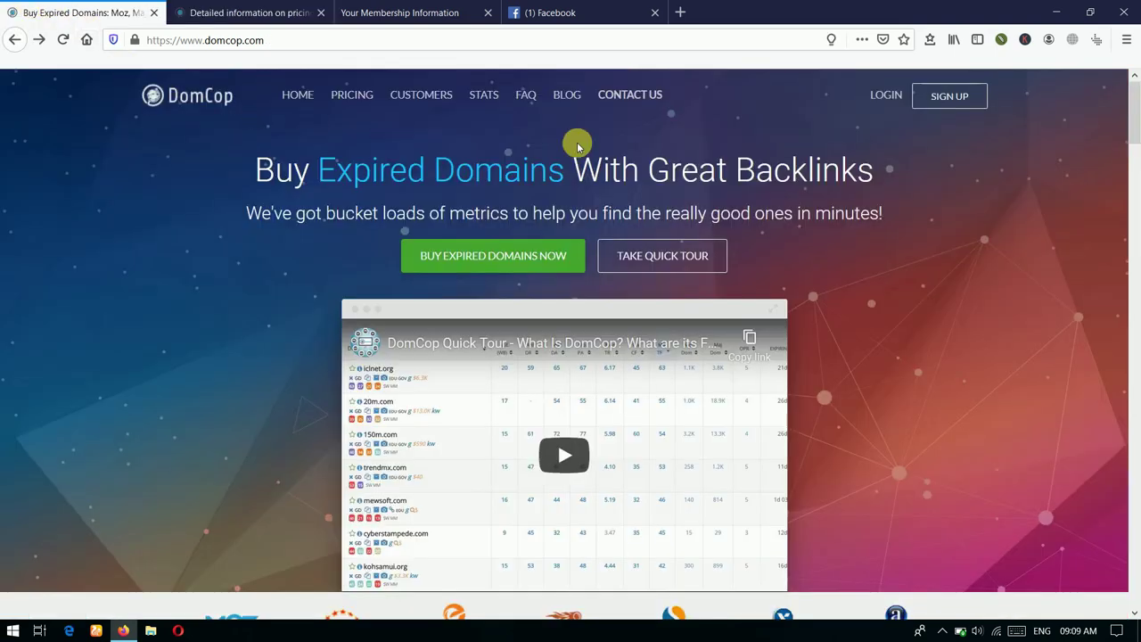
click(893, 97)
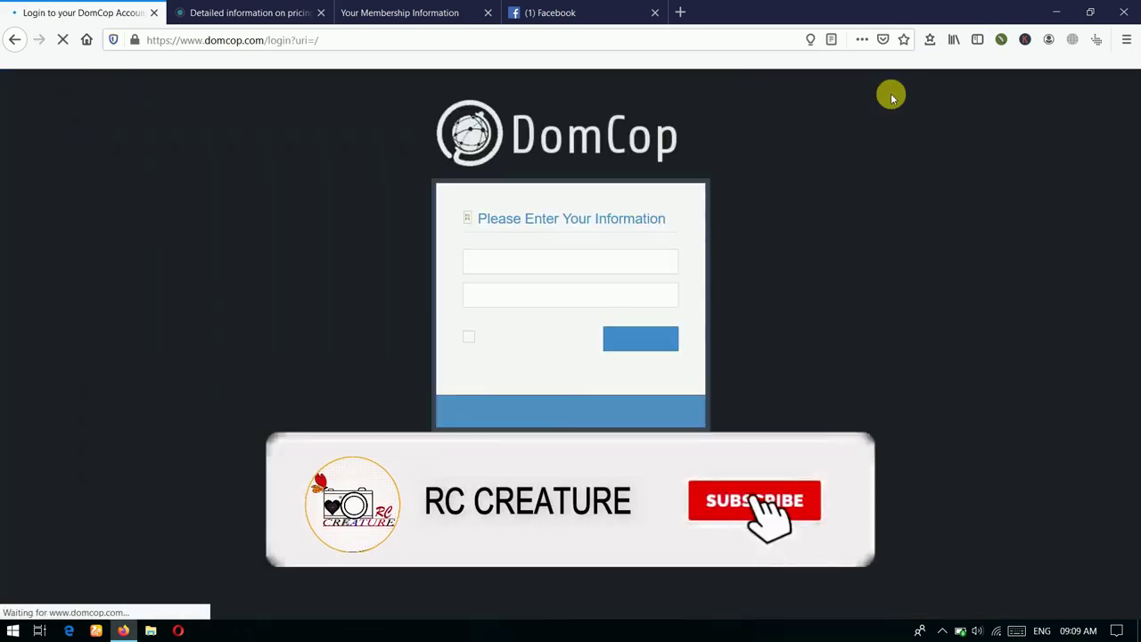
click(499, 261)
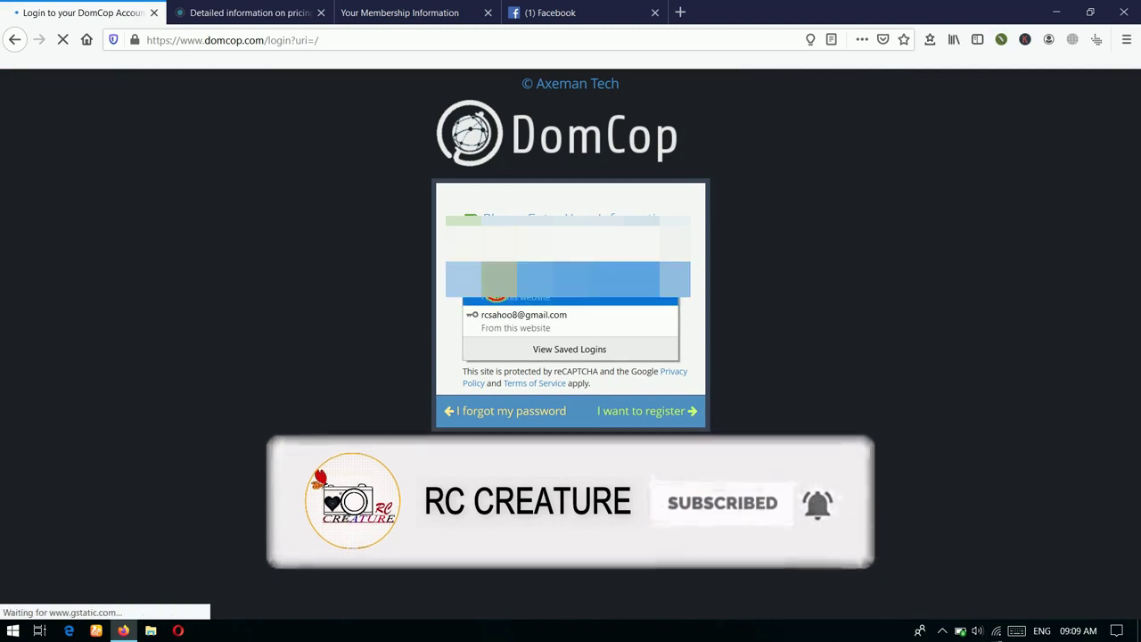
click(535, 309)
click(631, 340)
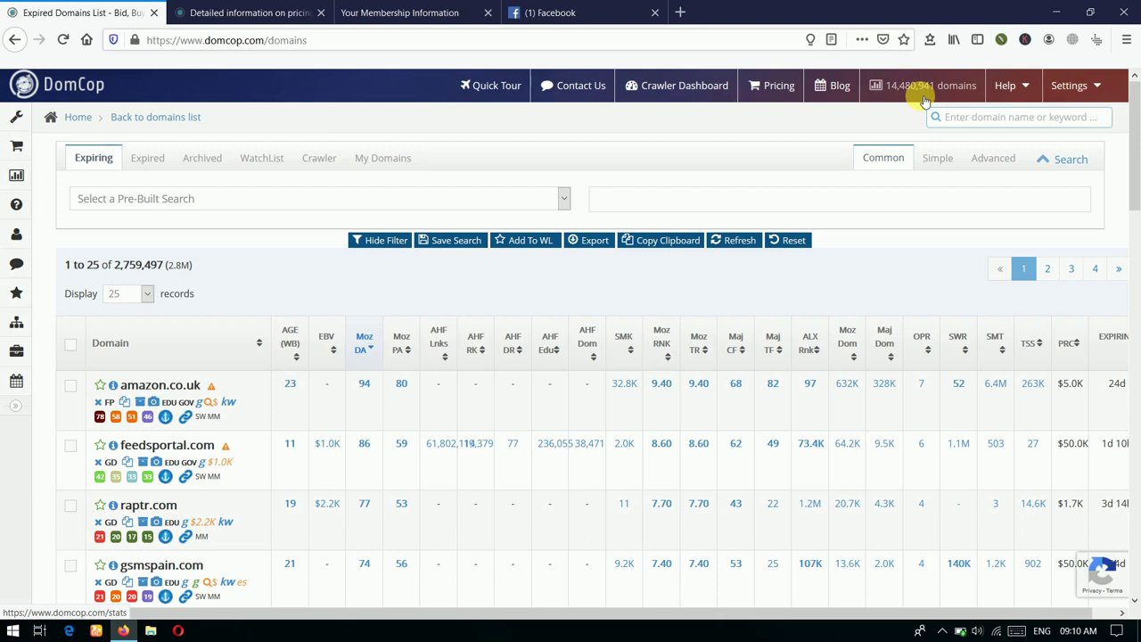
Step: Review the available help resources and the account settings options
click(1013, 84)
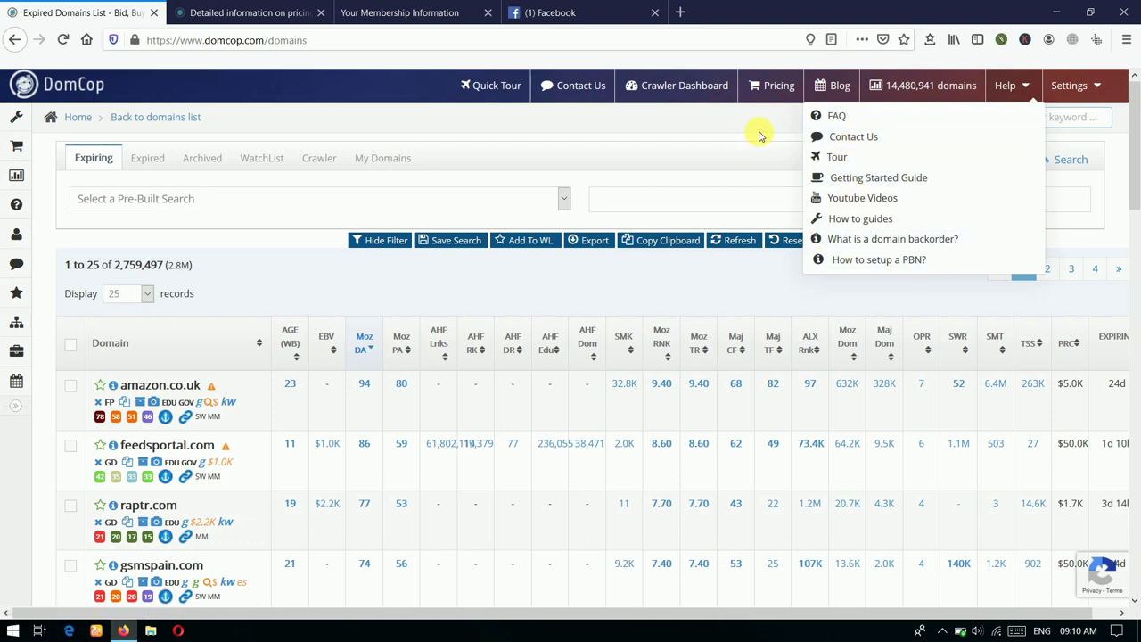
click(1013, 85)
click(1080, 86)
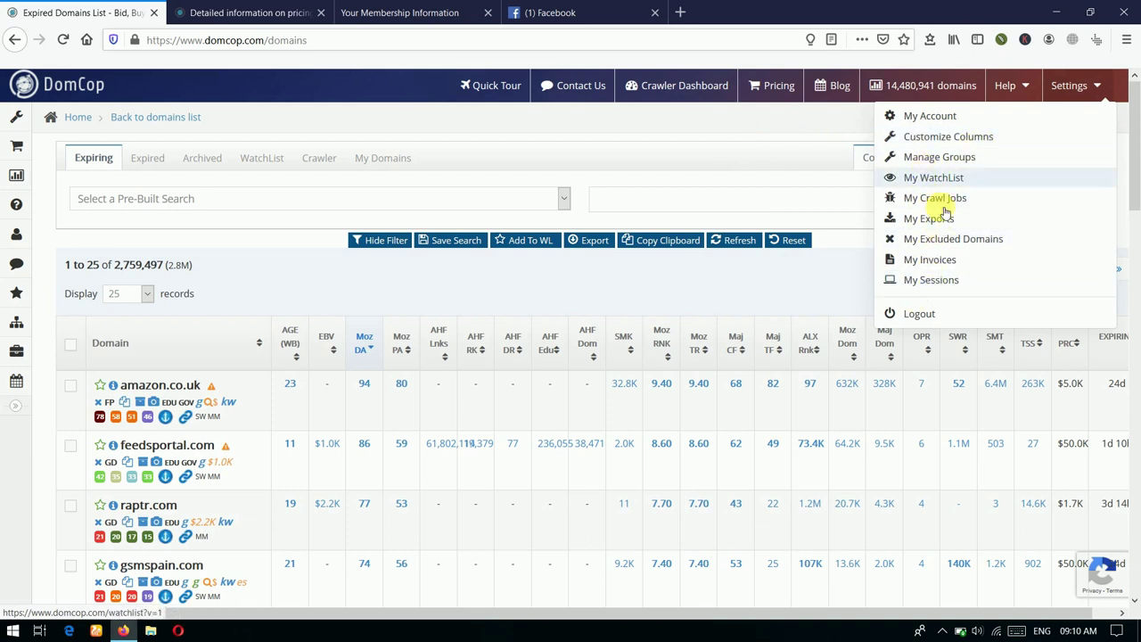
click(772, 168)
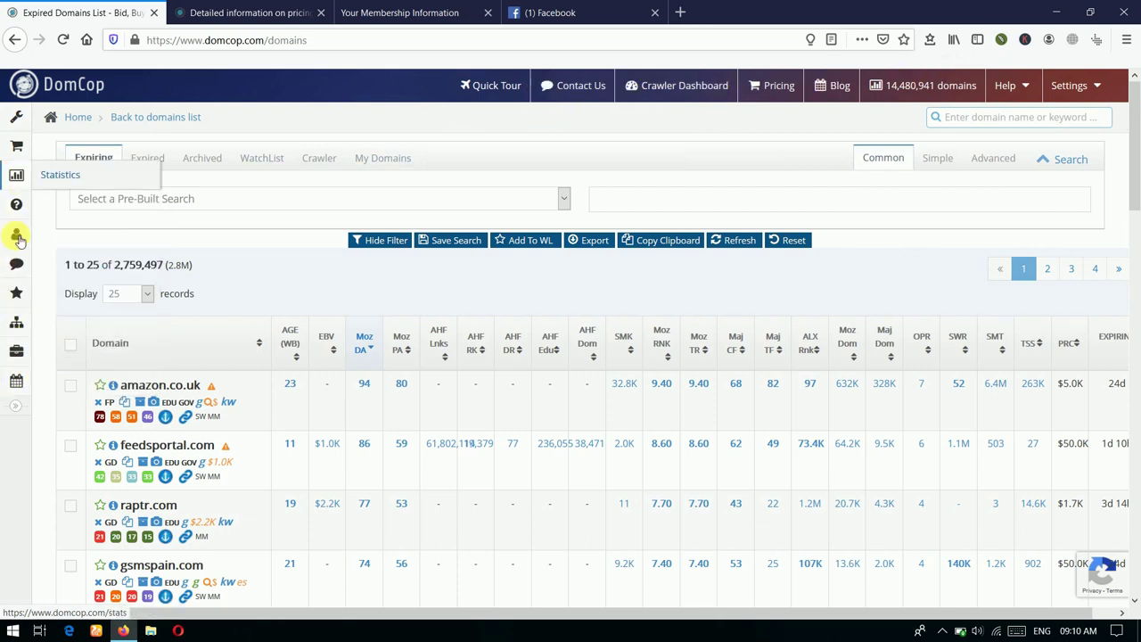
click(1007, 89)
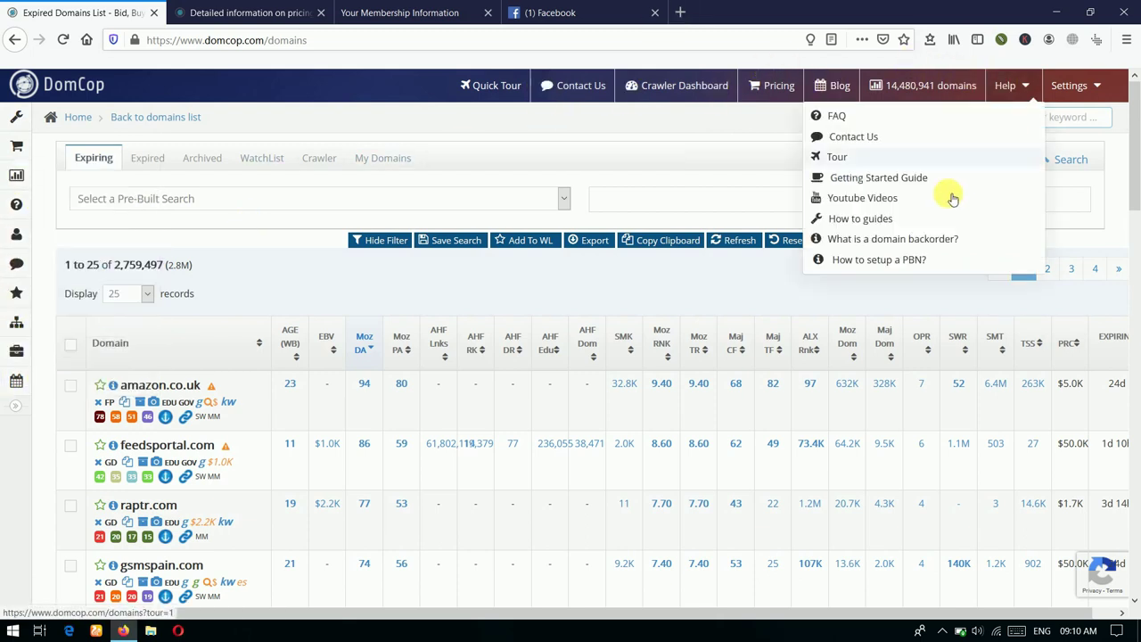
click(528, 126)
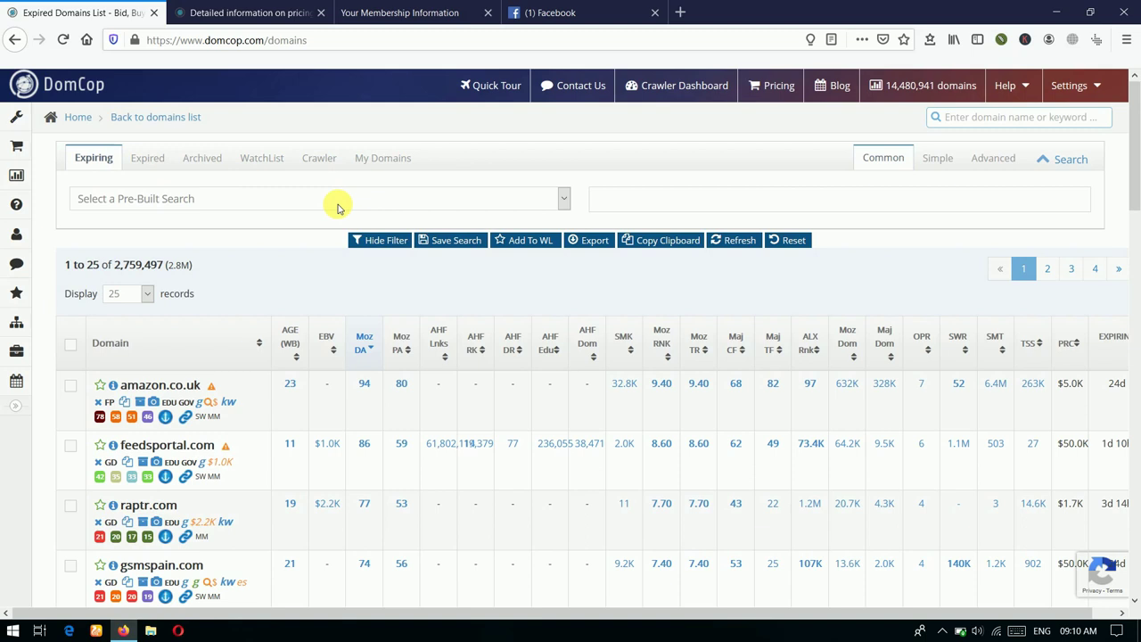
Step: Switch the domain list to expired domains and show only the available ones
click(148, 158)
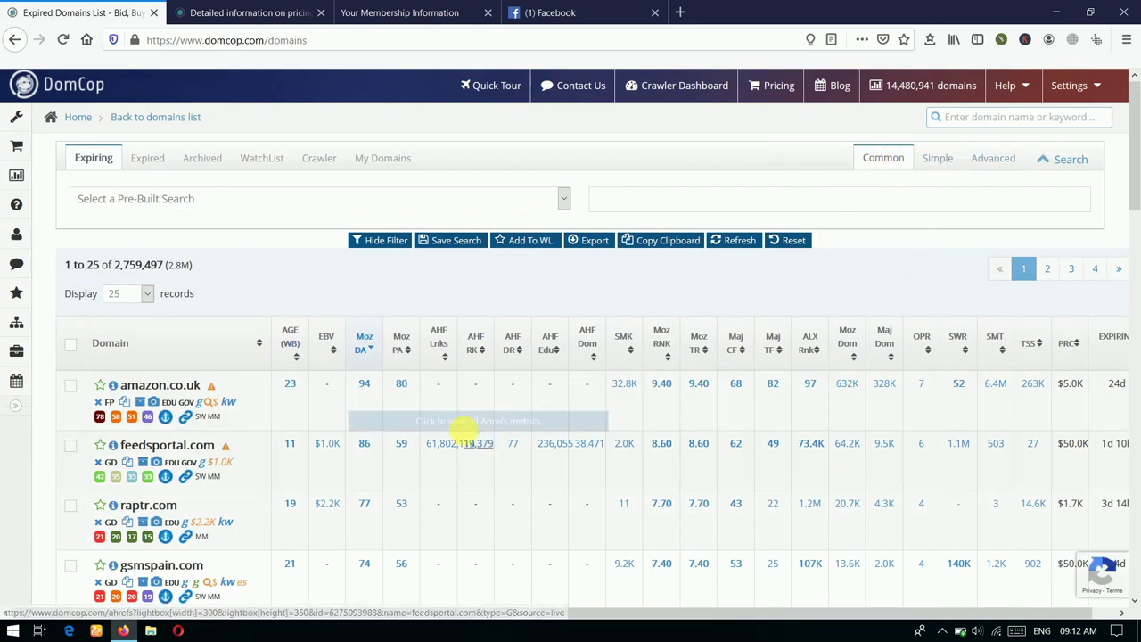
scroll(701, 377, down, 1)
scroll(866, 263, up, 1)
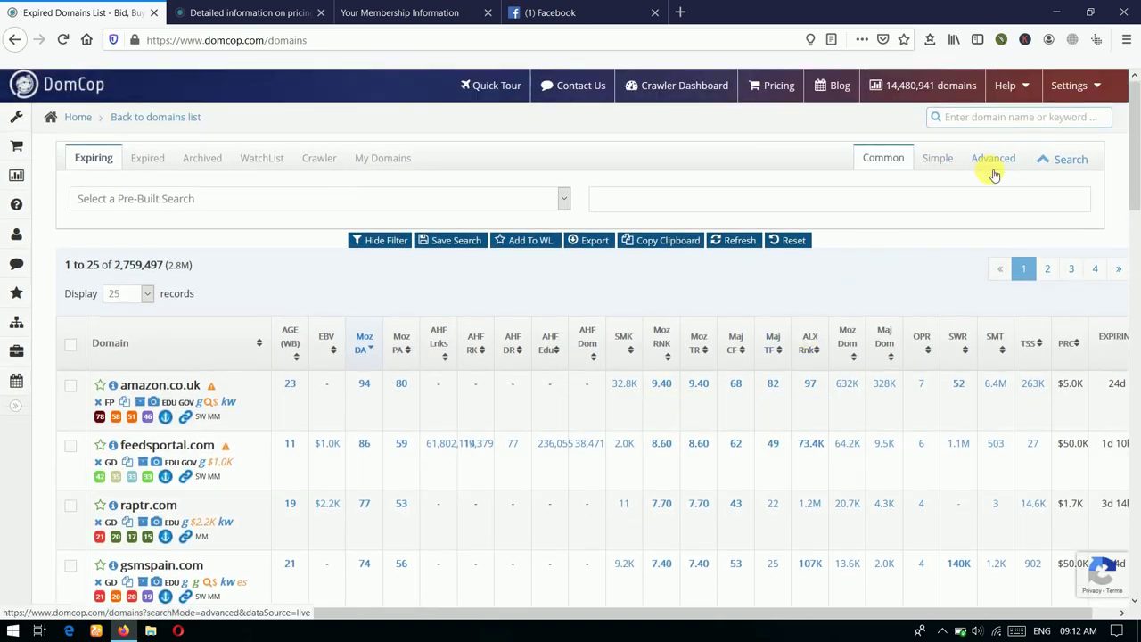
click(140, 164)
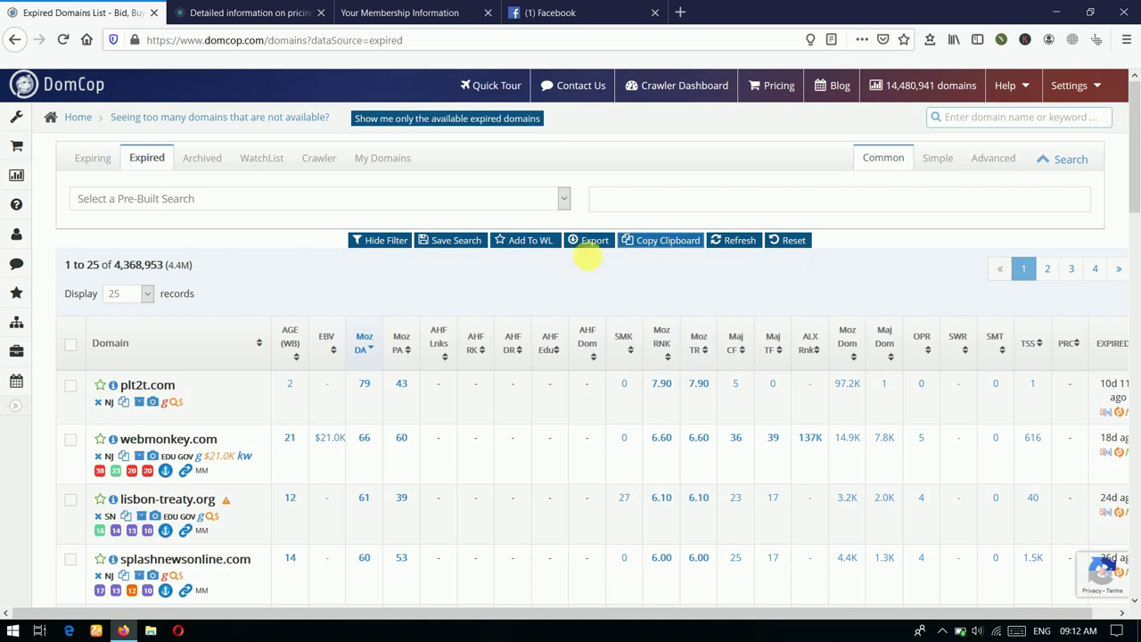
click(390, 127)
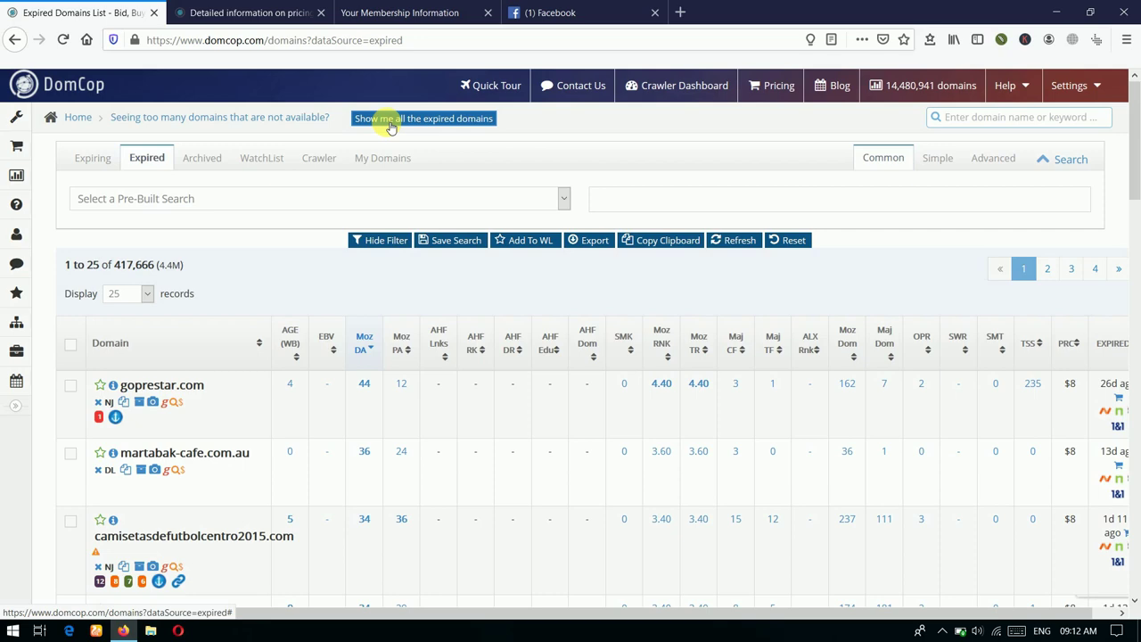
Step: Look up goprestar.com from the list on GoDaddy to check its availability and price, and return to the expired domains list
scroll(393, 285, down, 3)
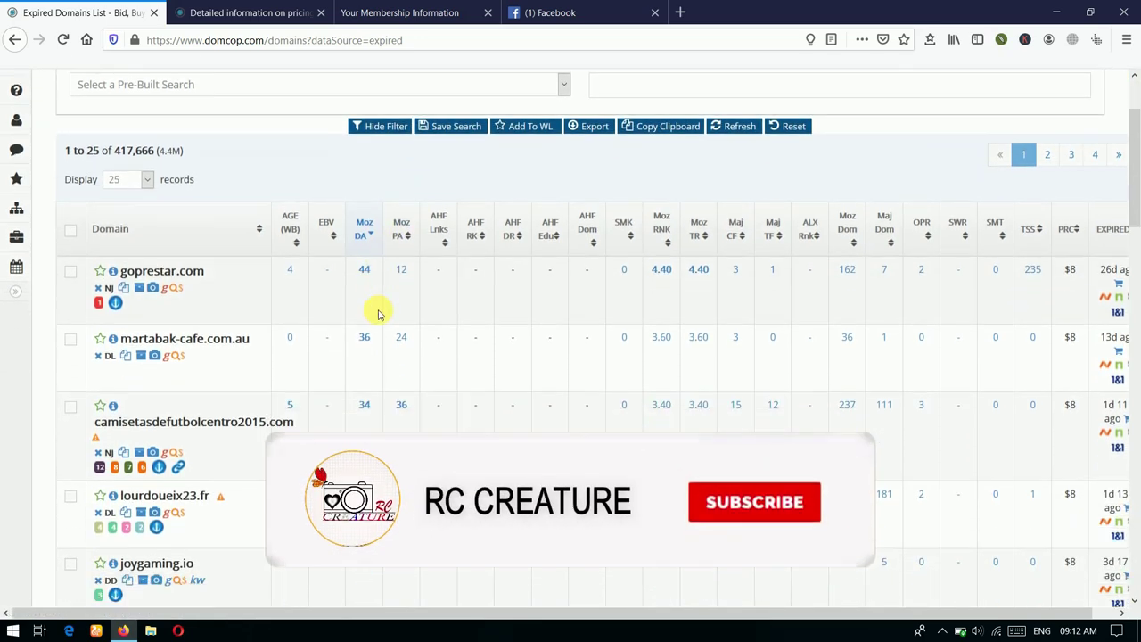
scroll(377, 317, down, 5)
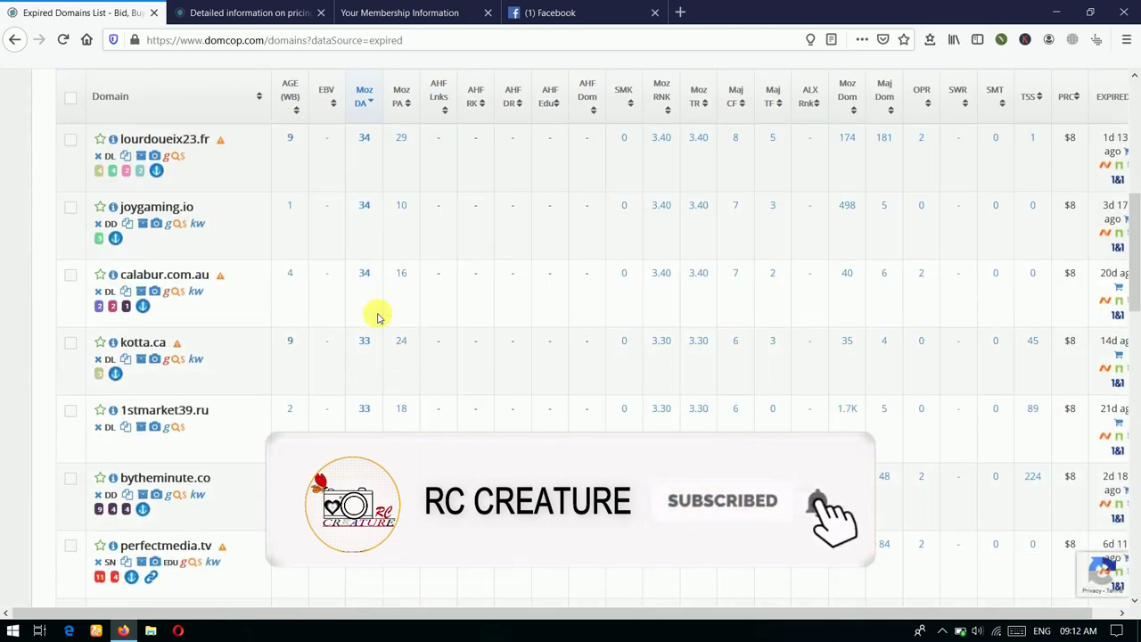
scroll(384, 316, up, 2)
scroll(383, 316, up, 5)
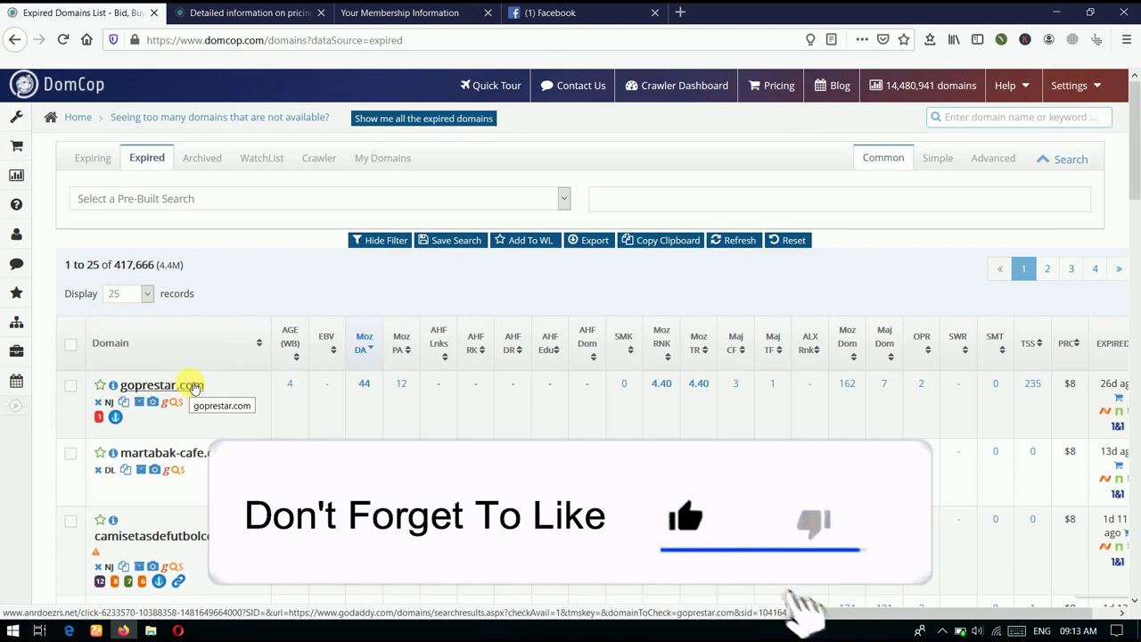
click(194, 386)
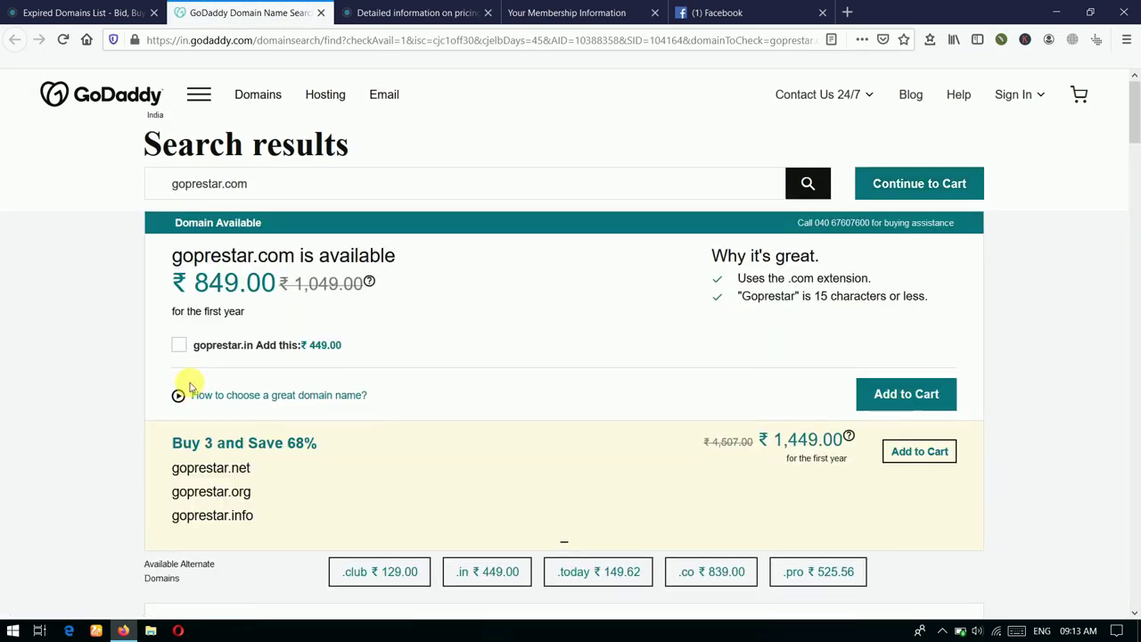
drag(204, 257, 375, 256)
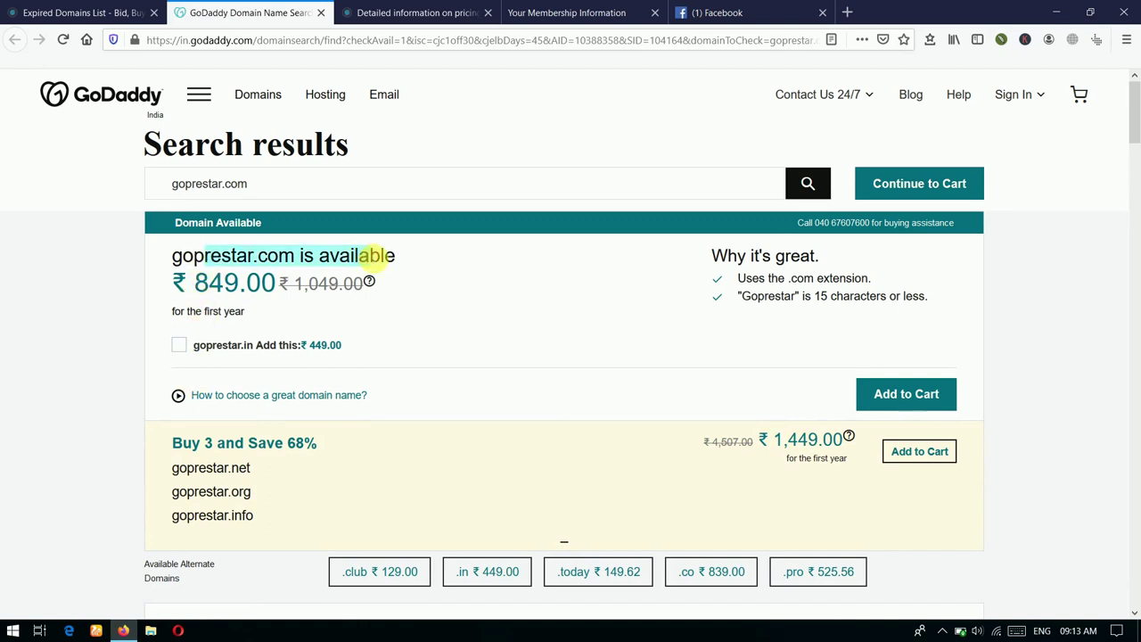
click(434, 289)
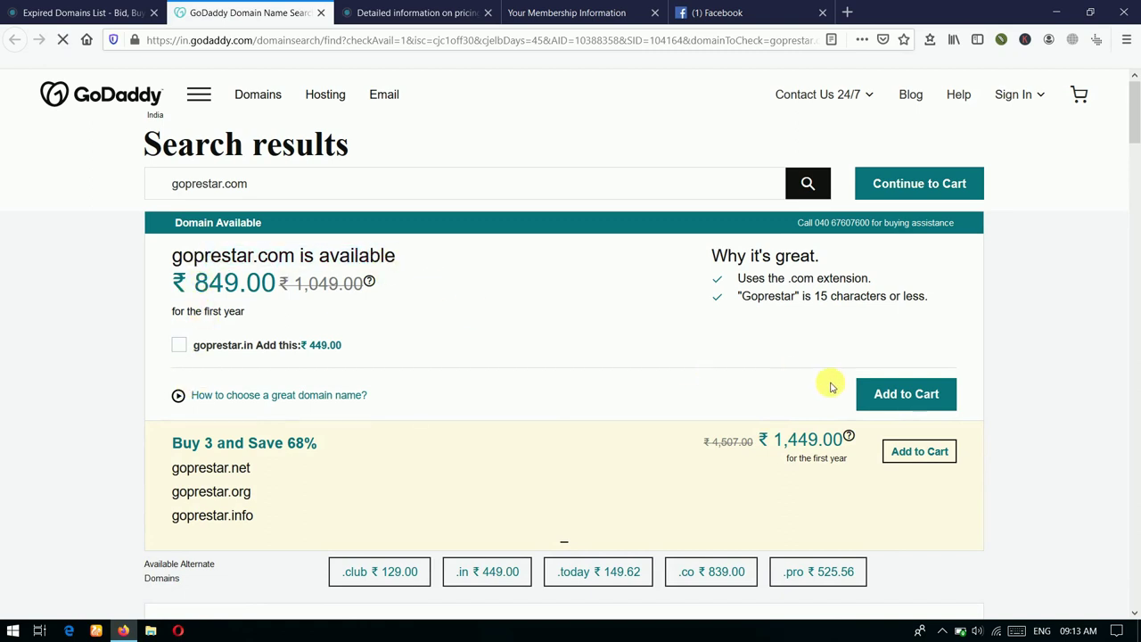
click(75, 11)
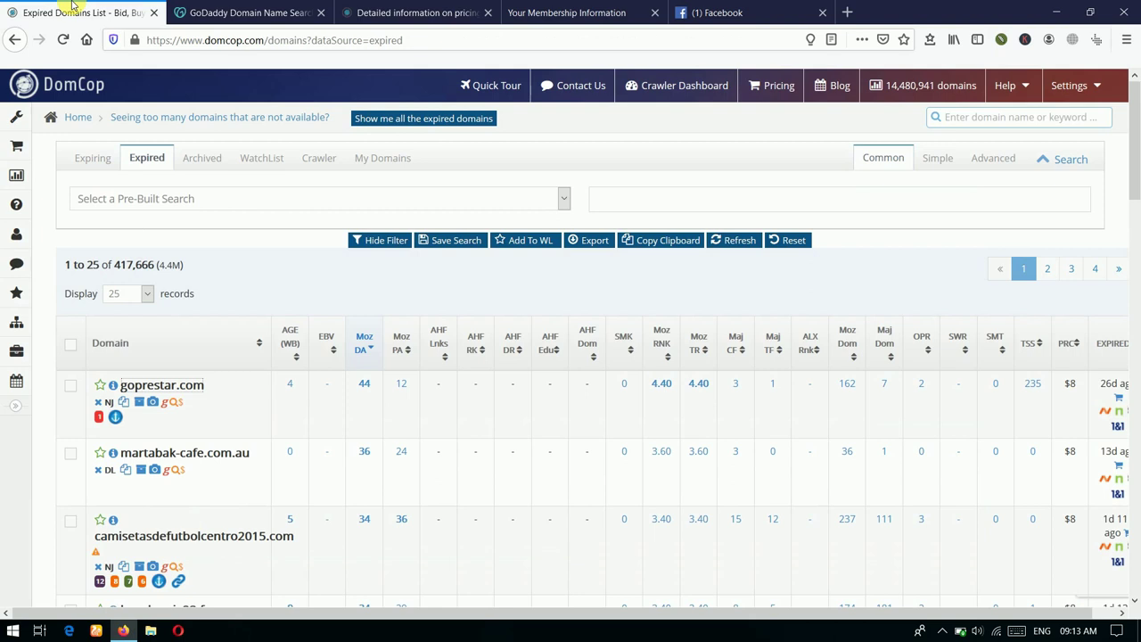
Step: Review the external lookup and analysis options offered for goprestar.com, from the registrar site to the availability check
scroll(179, 152, down, 2)
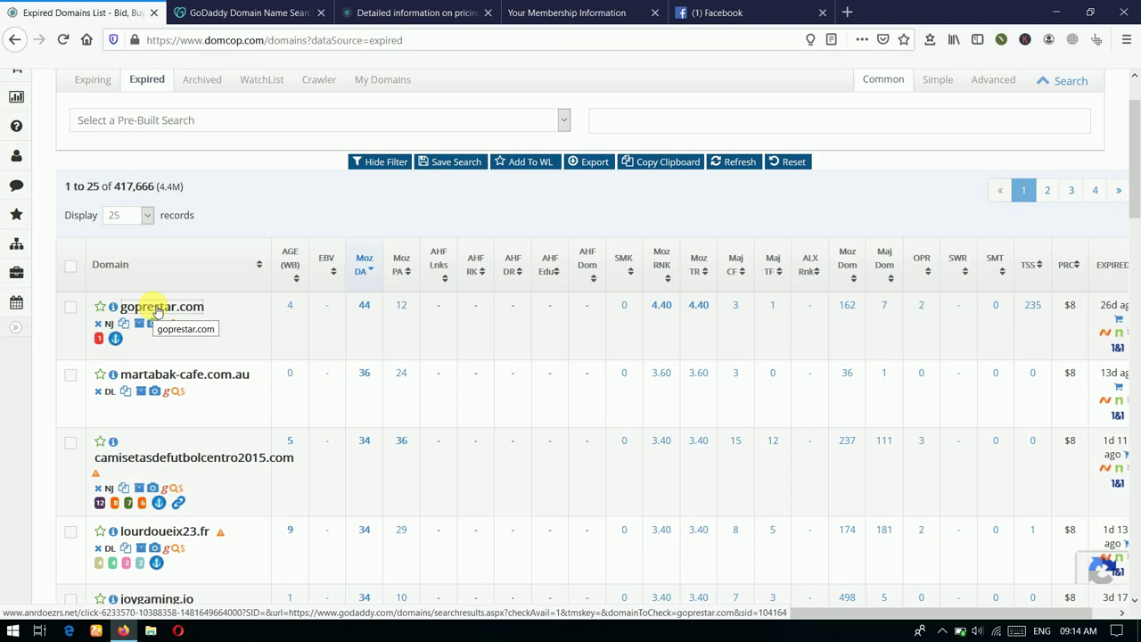
click(134, 307)
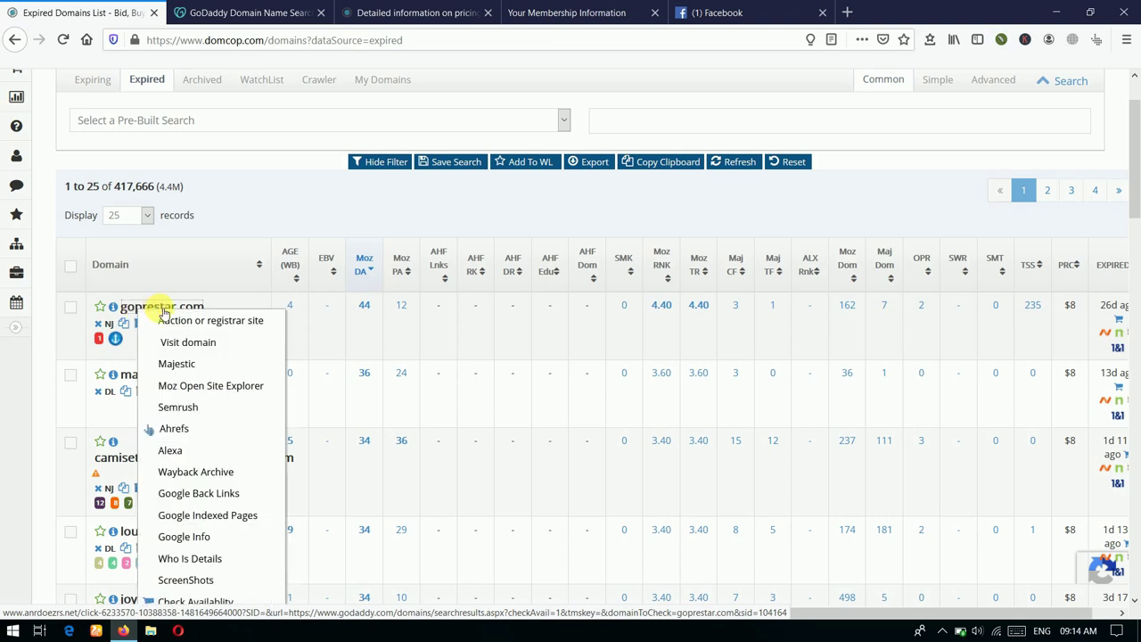
scroll(186, 472, down, 2)
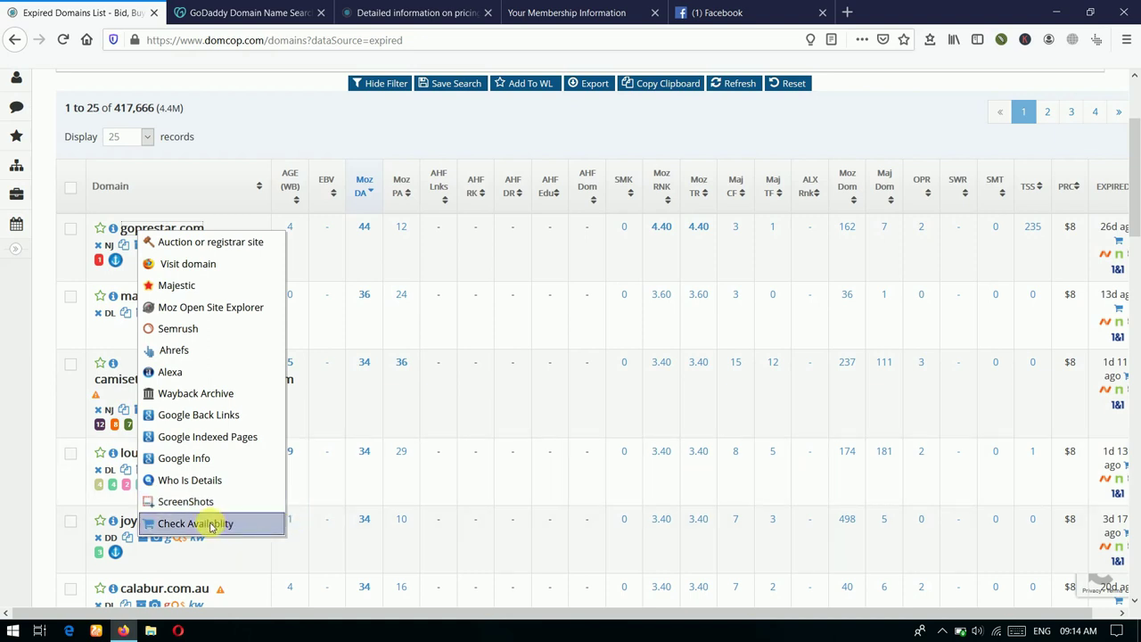
click(85, 332)
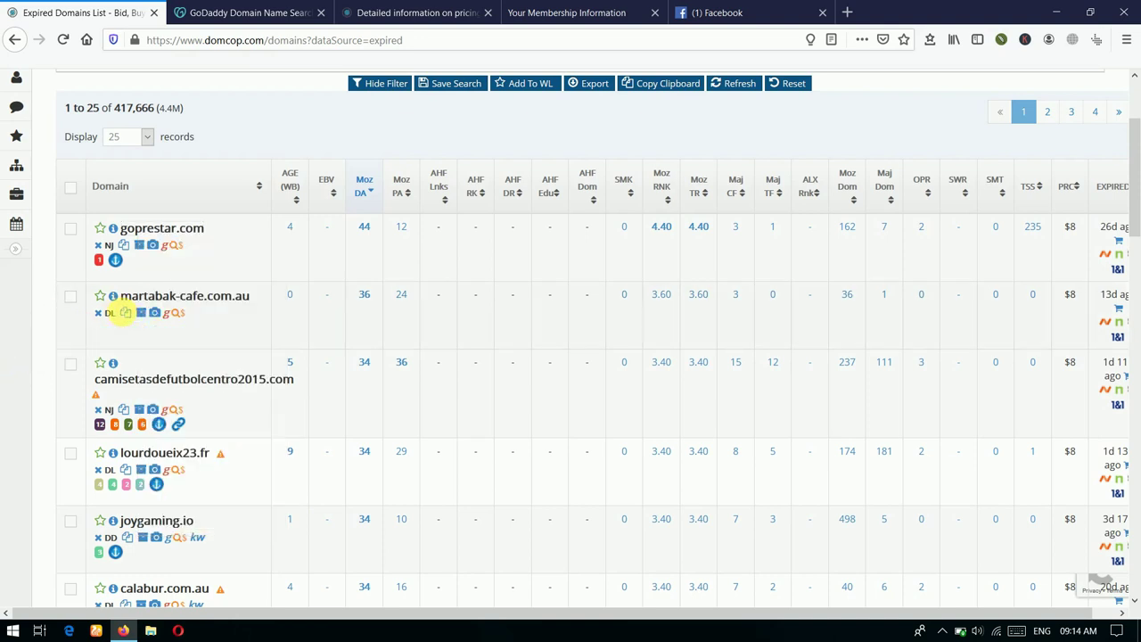
Step: Examine the topic categories and link details of camisetasdefutbolcentro2015.com in the expired domains list
scroll(152, 326, down, 1)
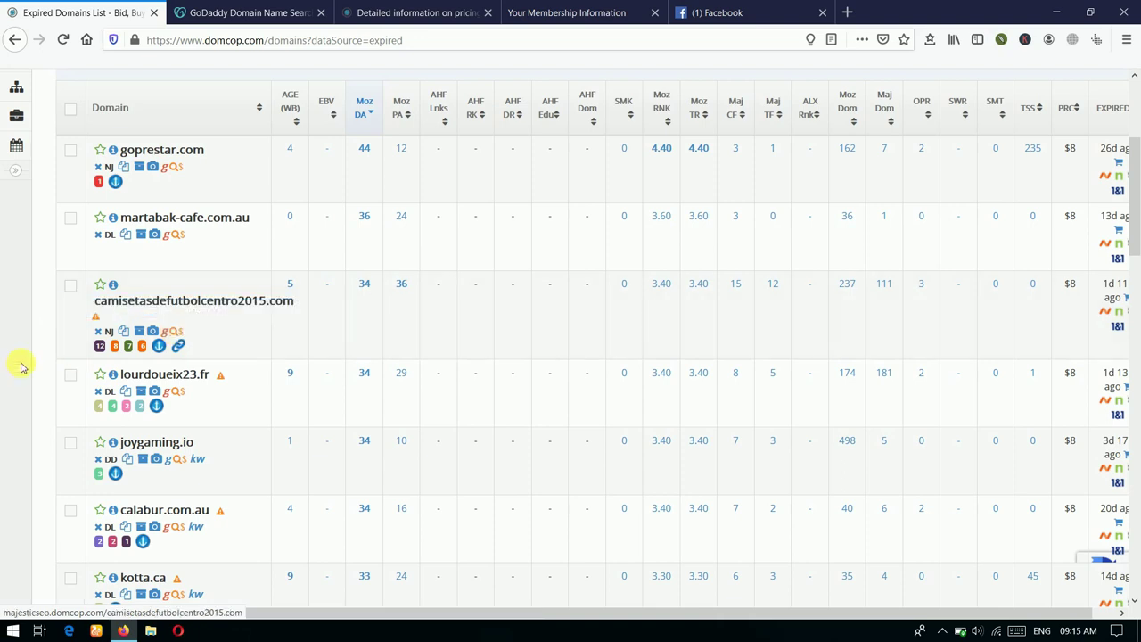
mouse_move(100, 347)
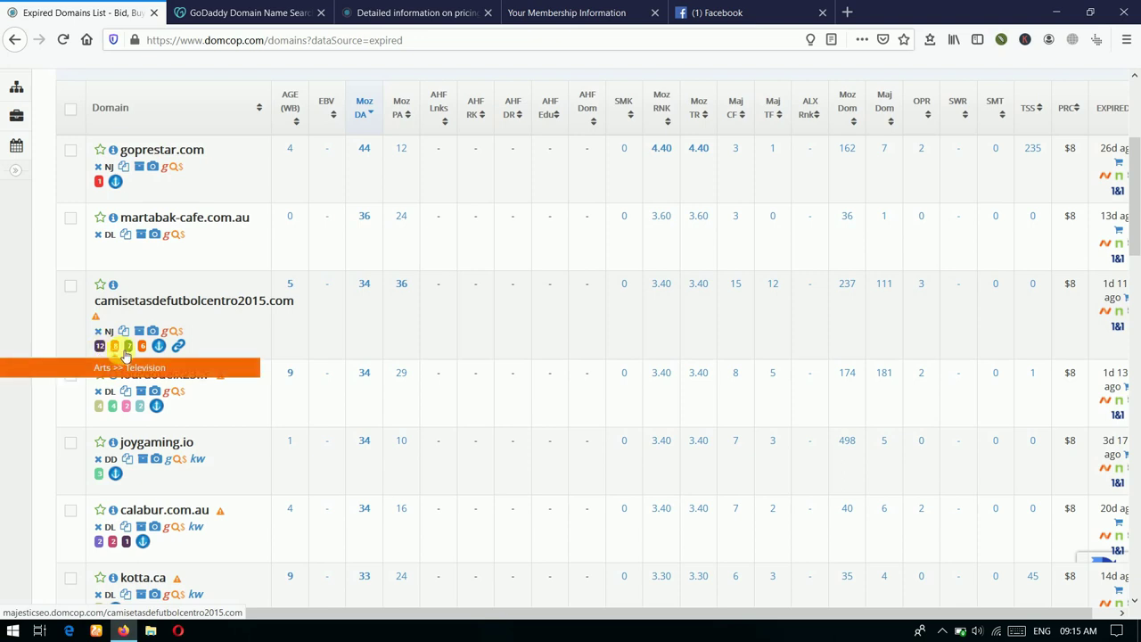
mouse_move(161, 349)
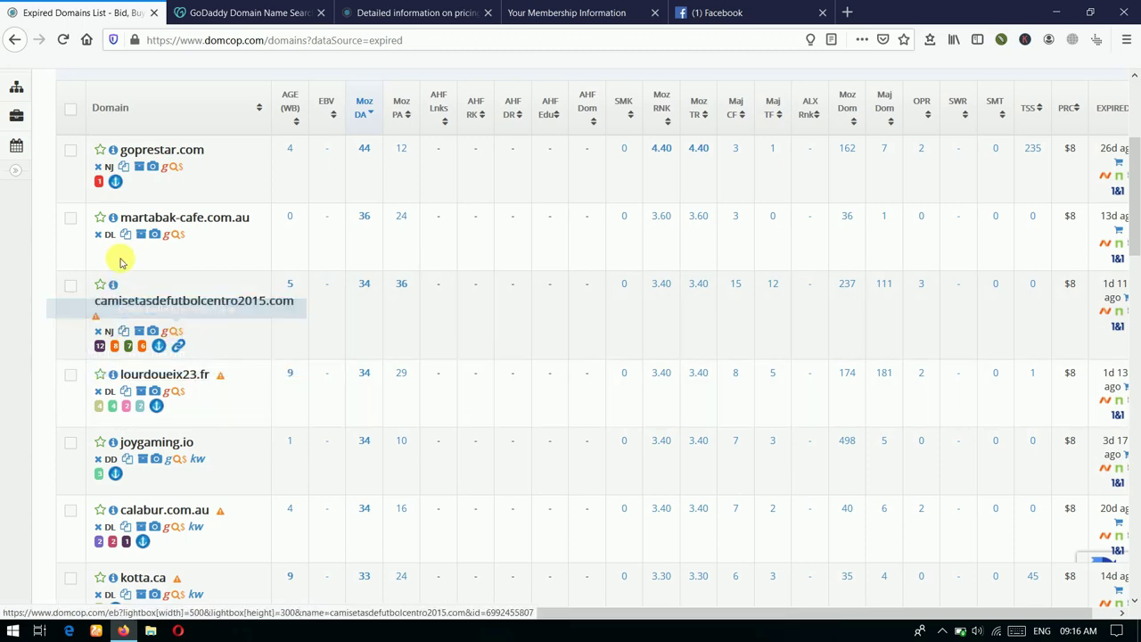
scroll(478, 332, up, 3)
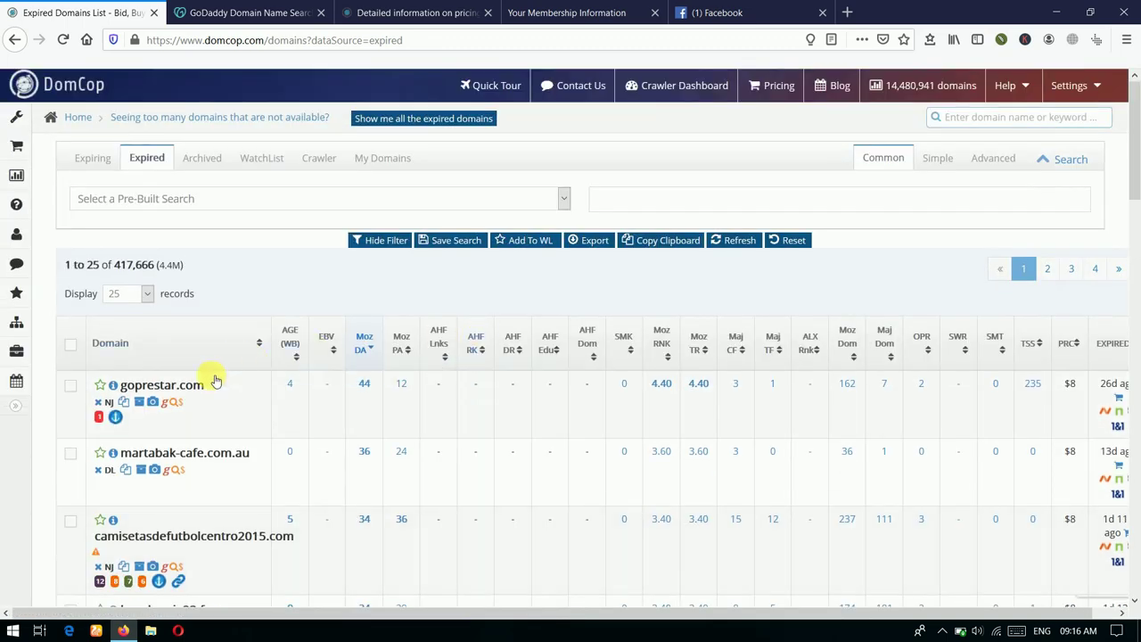
scroll(191, 390, down, 1)
scroll(192, 389, up, 1)
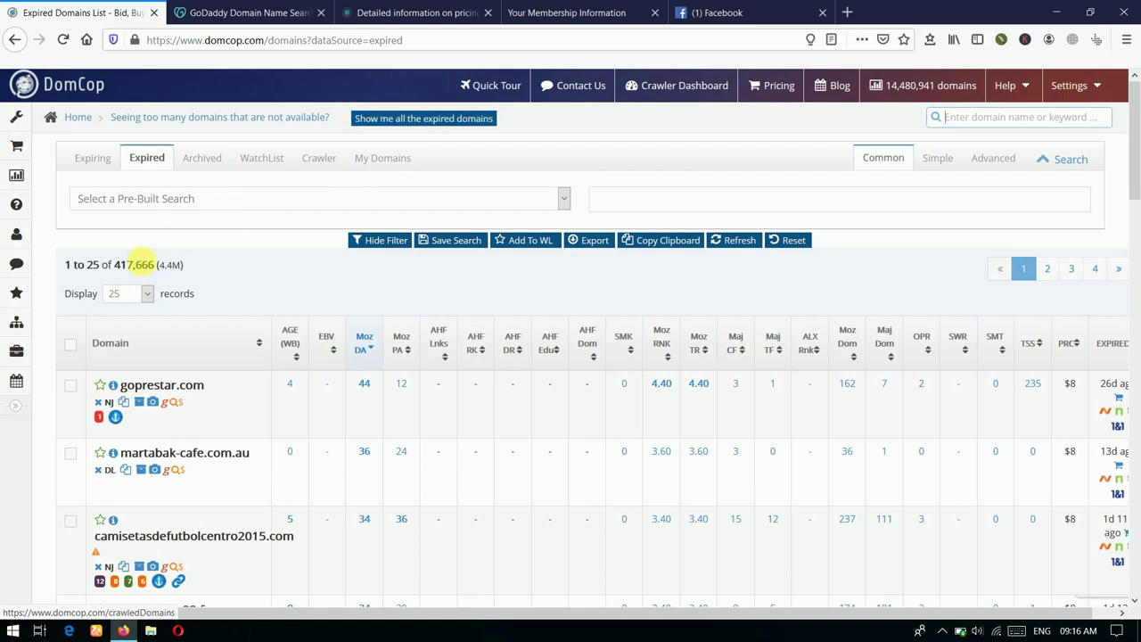
Step: Check the total number of available expired domains given above the list
drag(115, 264, 191, 272)
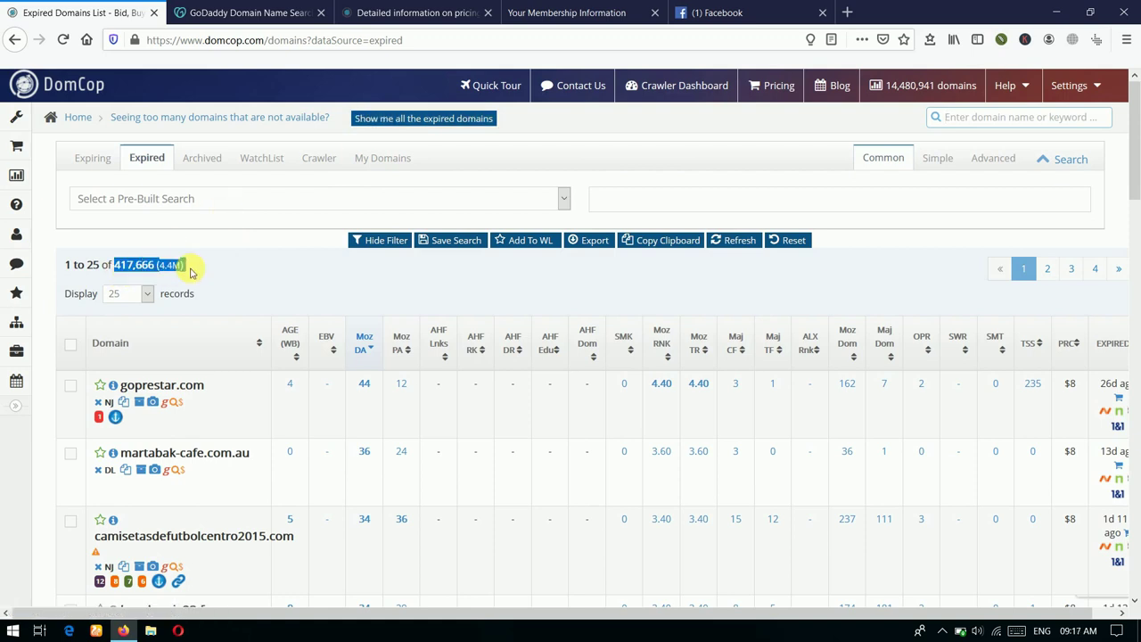
click(191, 272)
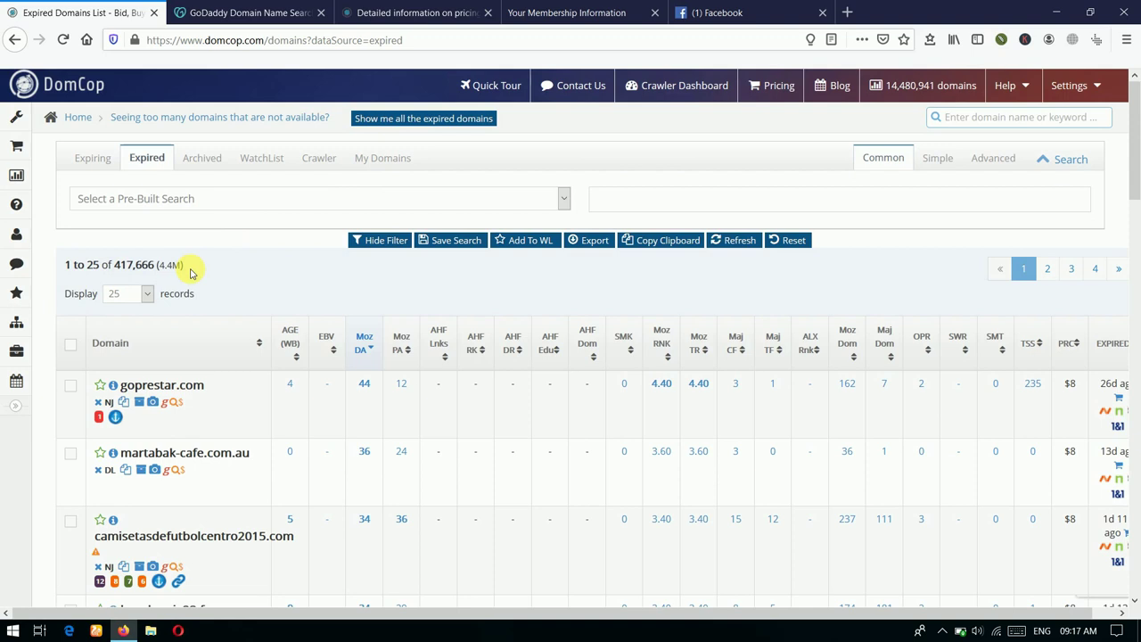
Step: Open the simple search filters for expiring domains and set Citation Flow to 6 - 100 and Trust Flow to 5 - 100
click(945, 168)
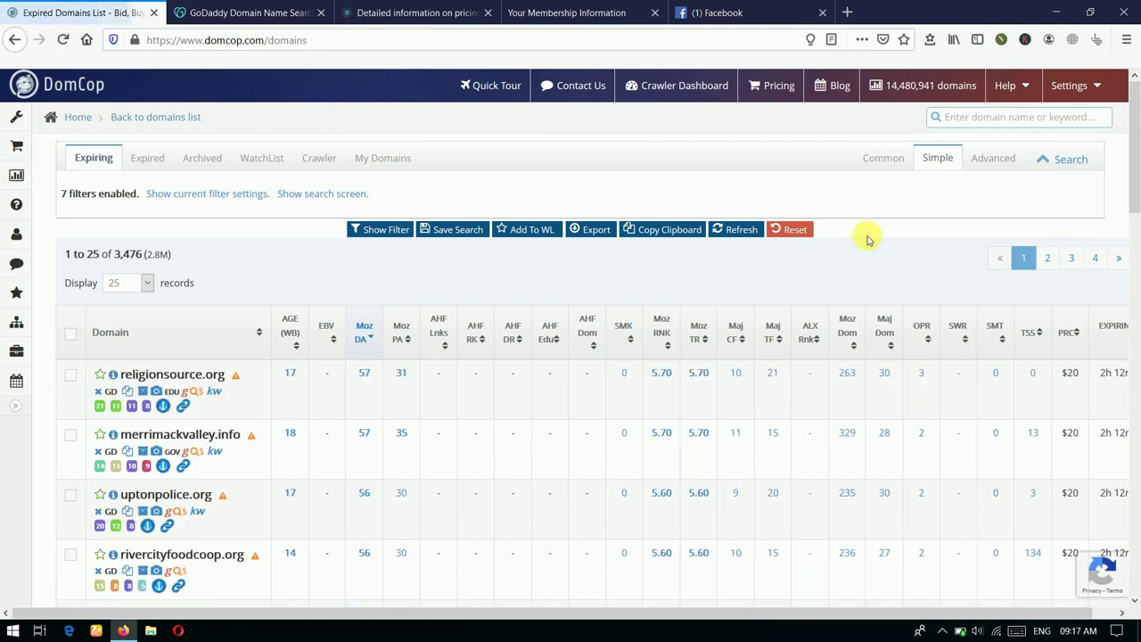
click(1059, 160)
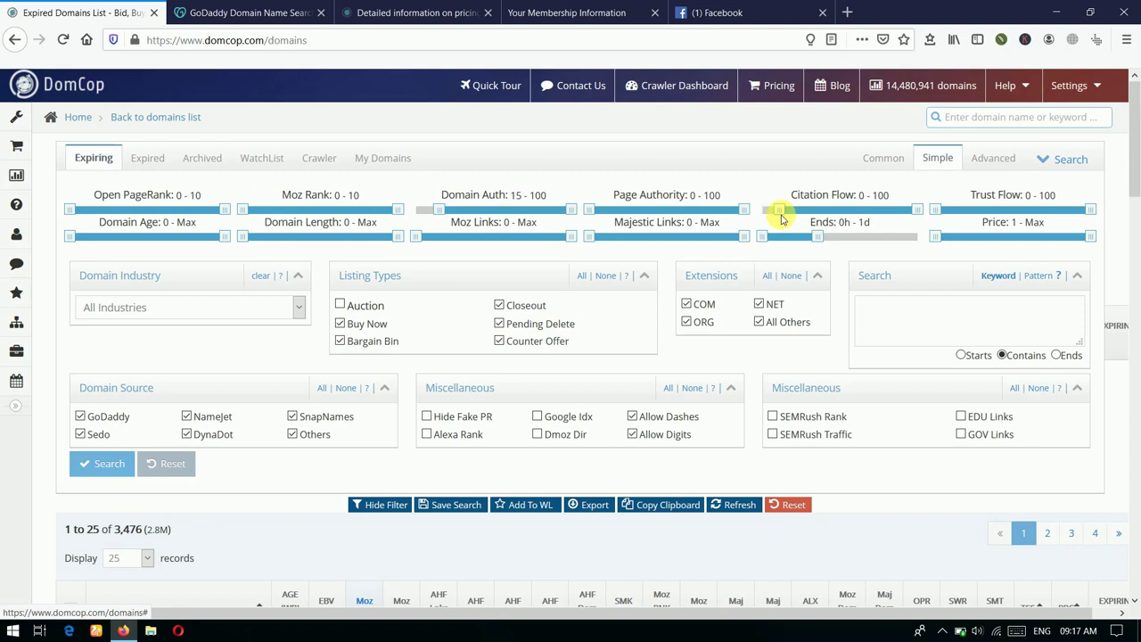
drag(780, 215, 768, 217)
drag(950, 218, 945, 219)
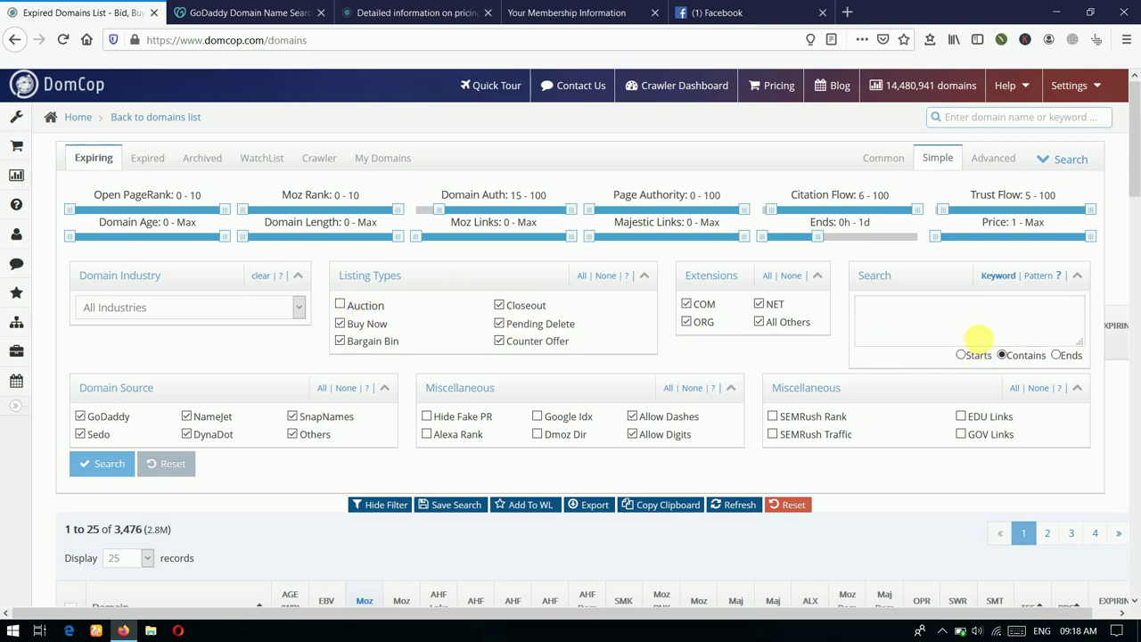
click(916, 321)
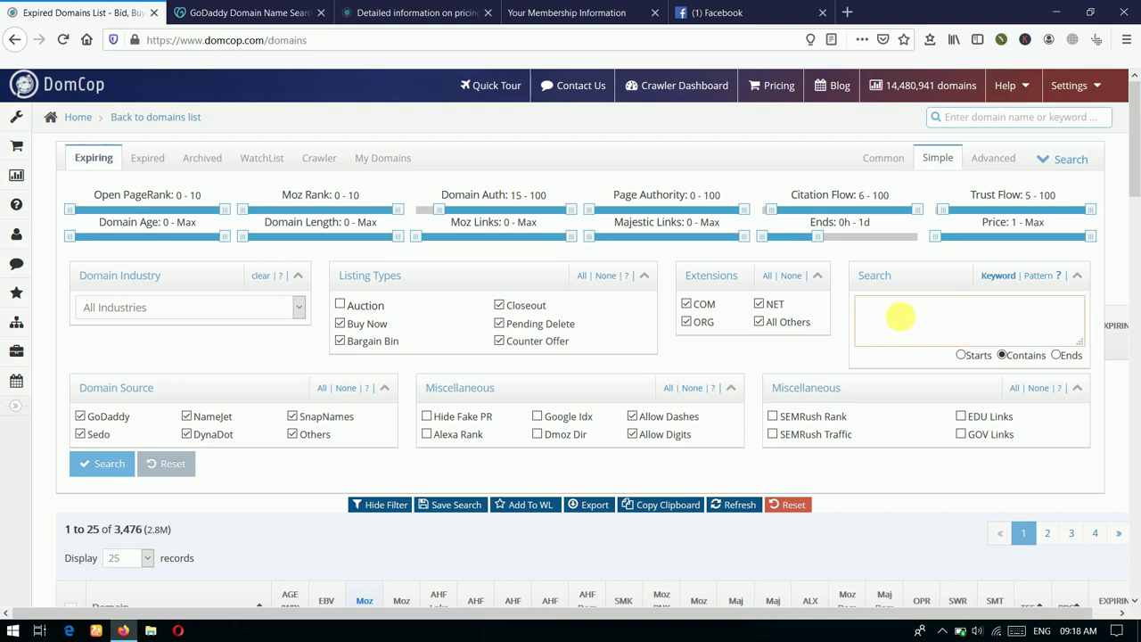
click(985, 356)
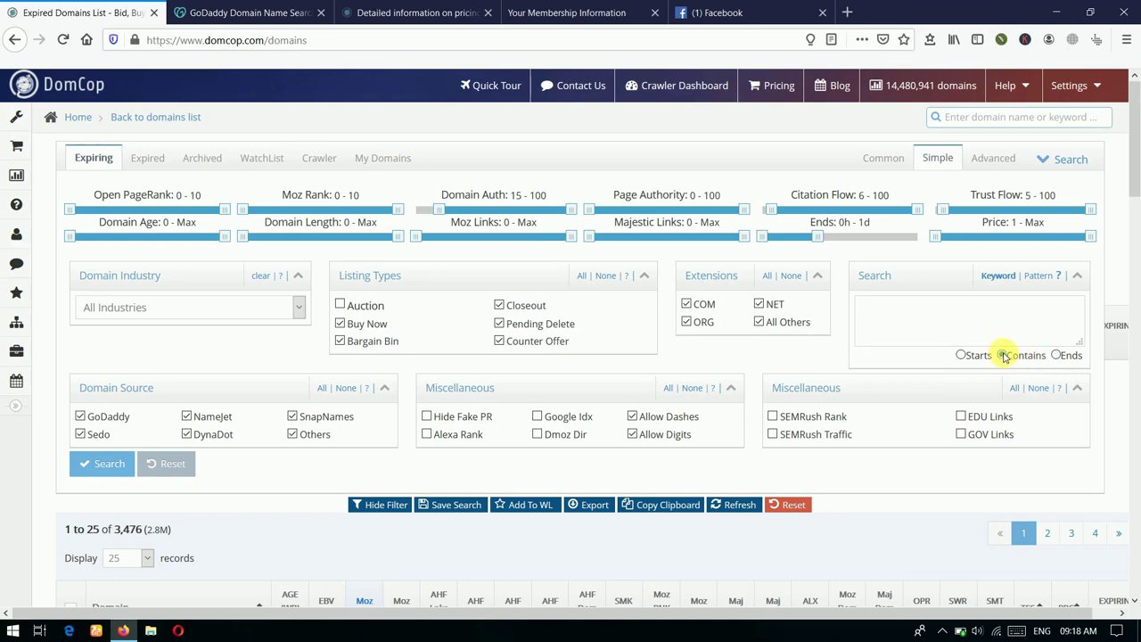
Step: Require Google Idx and EDU Links, disallow dashes and digits, and run the filtered domain search
scroll(1000, 357, down, 2)
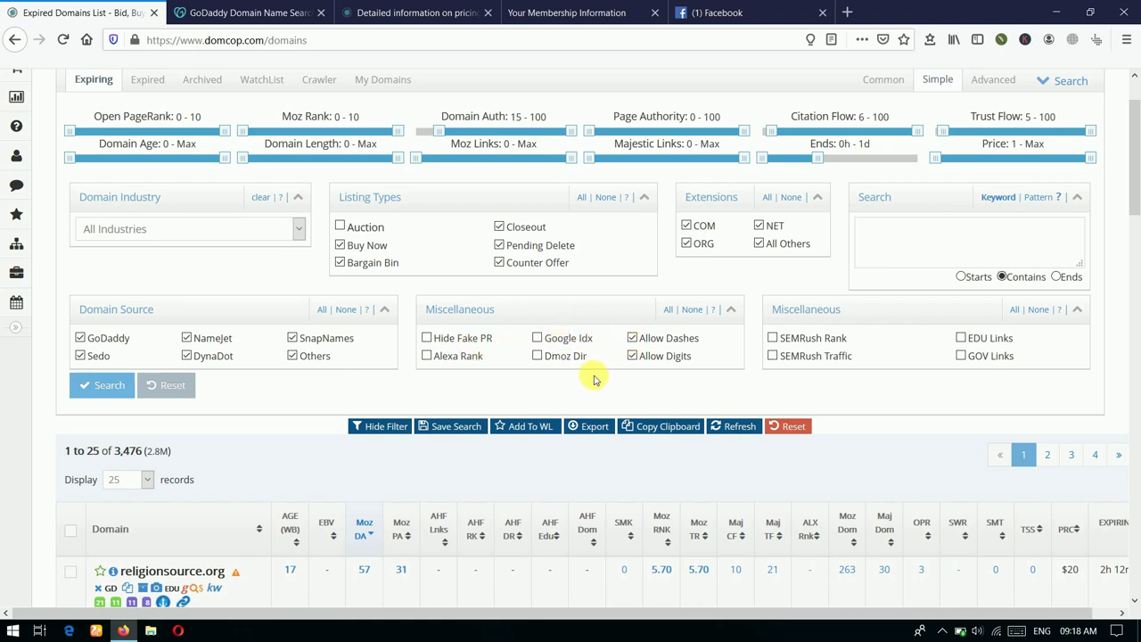
click(537, 338)
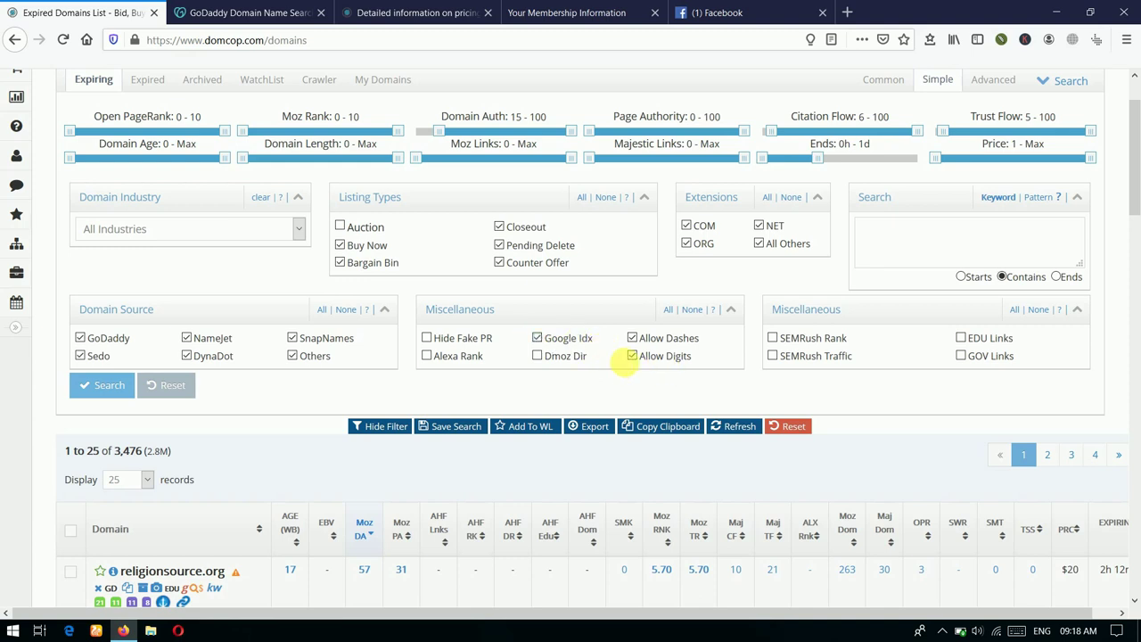
click(632, 355)
click(631, 338)
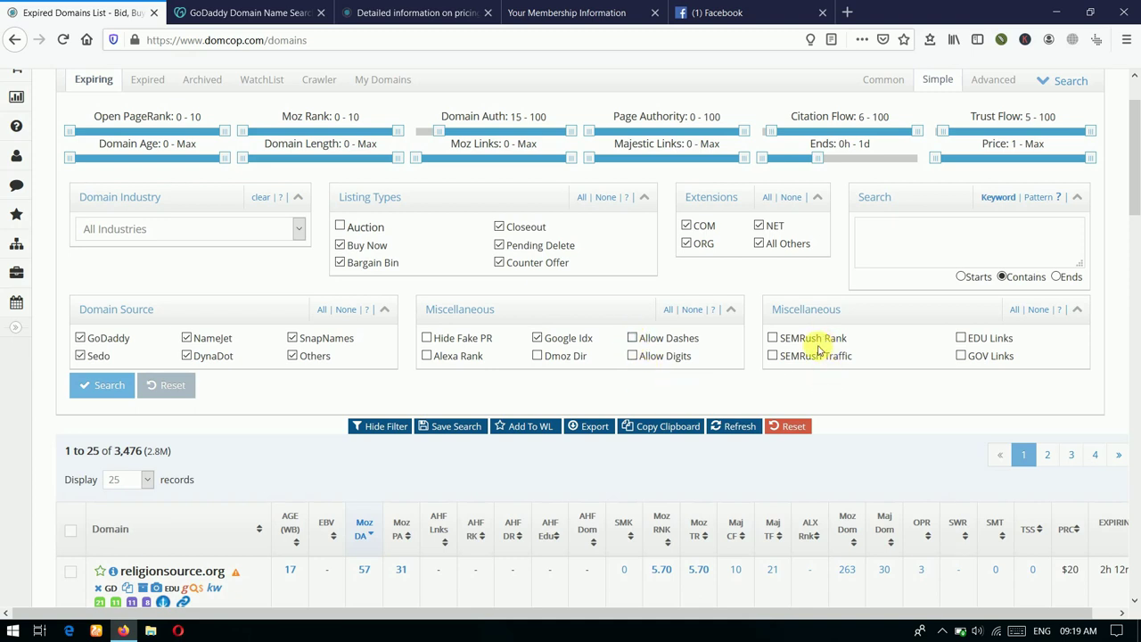
click(961, 339)
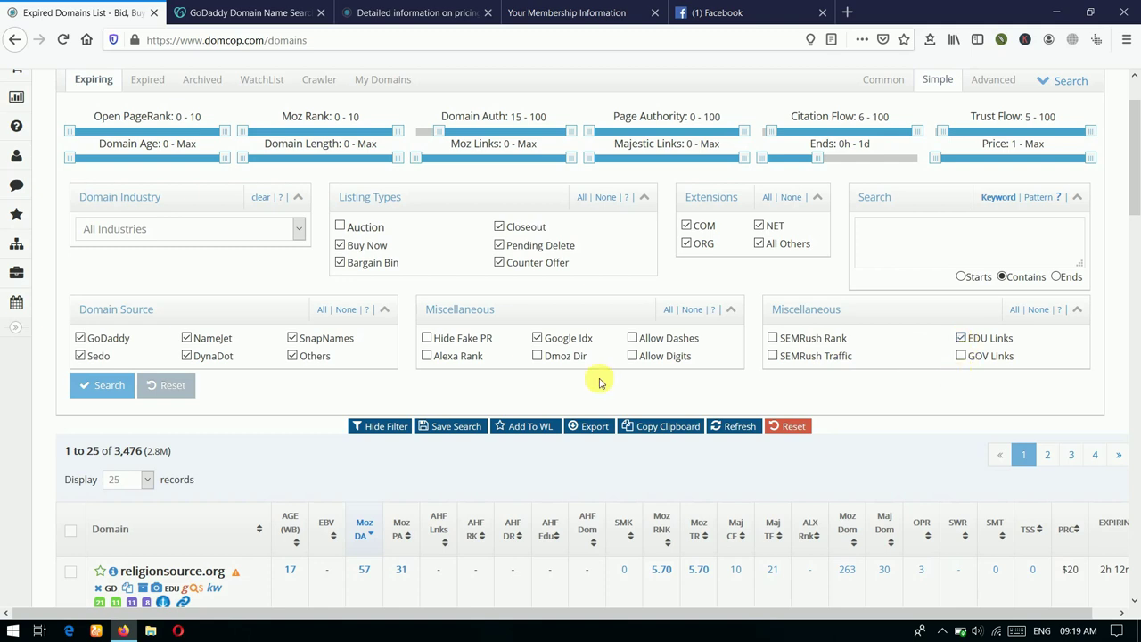
click(89, 385)
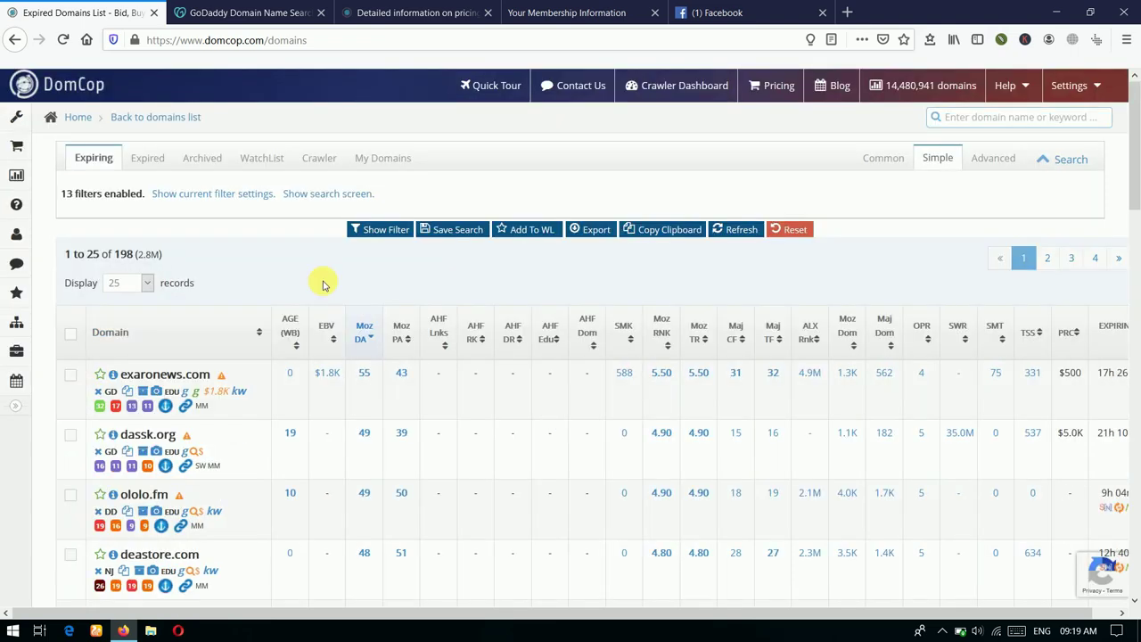
Step: Check how many filters are enabled and how many expiring domains match the search
drag(66, 193, 107, 194)
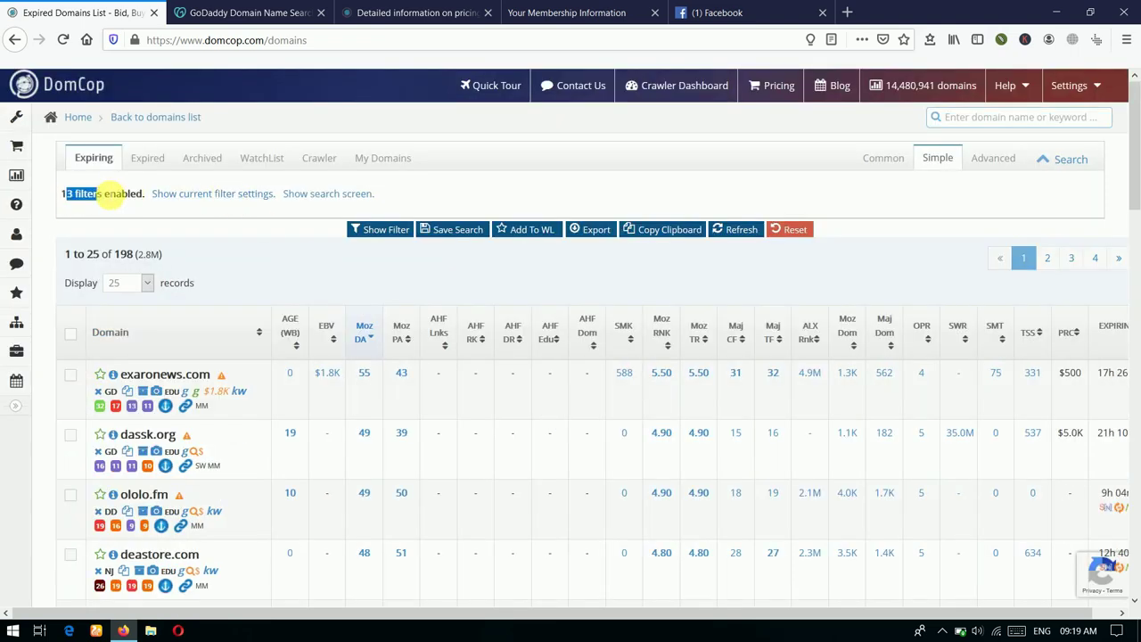
click(155, 214)
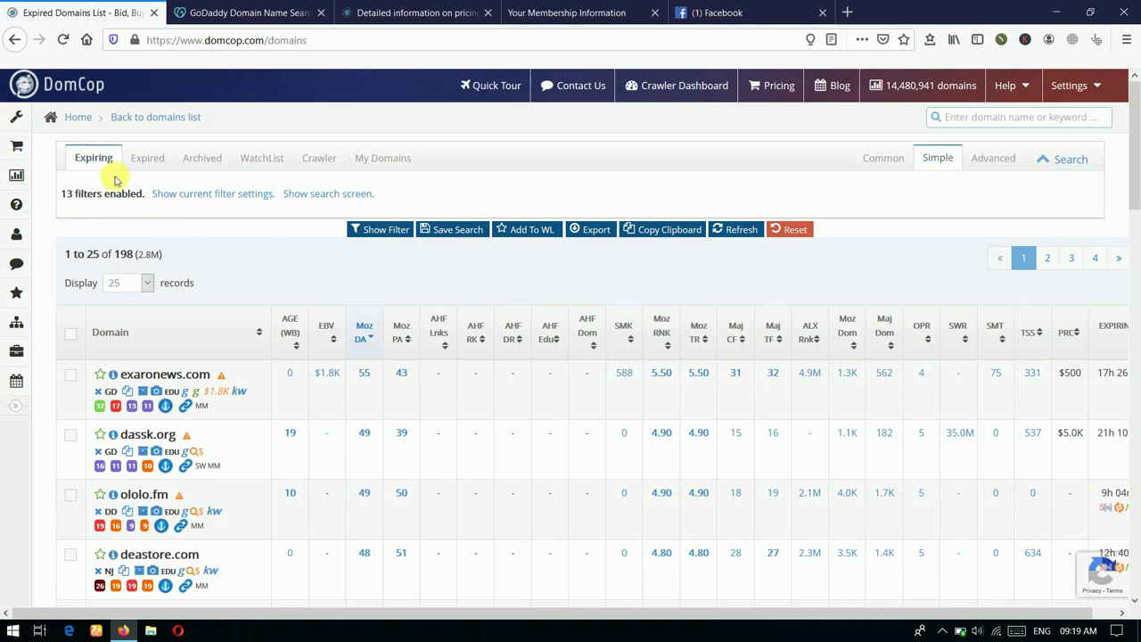
scroll(114, 181, down, 2)
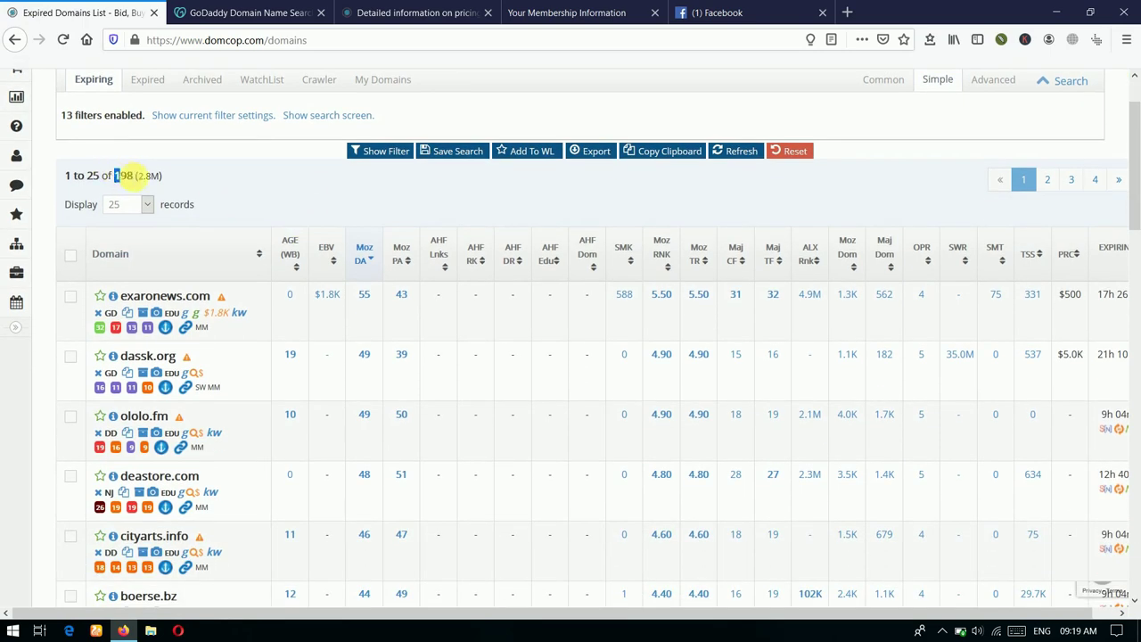
drag(121, 176, 224, 173)
click(223, 173)
scroll(221, 178, up, 2)
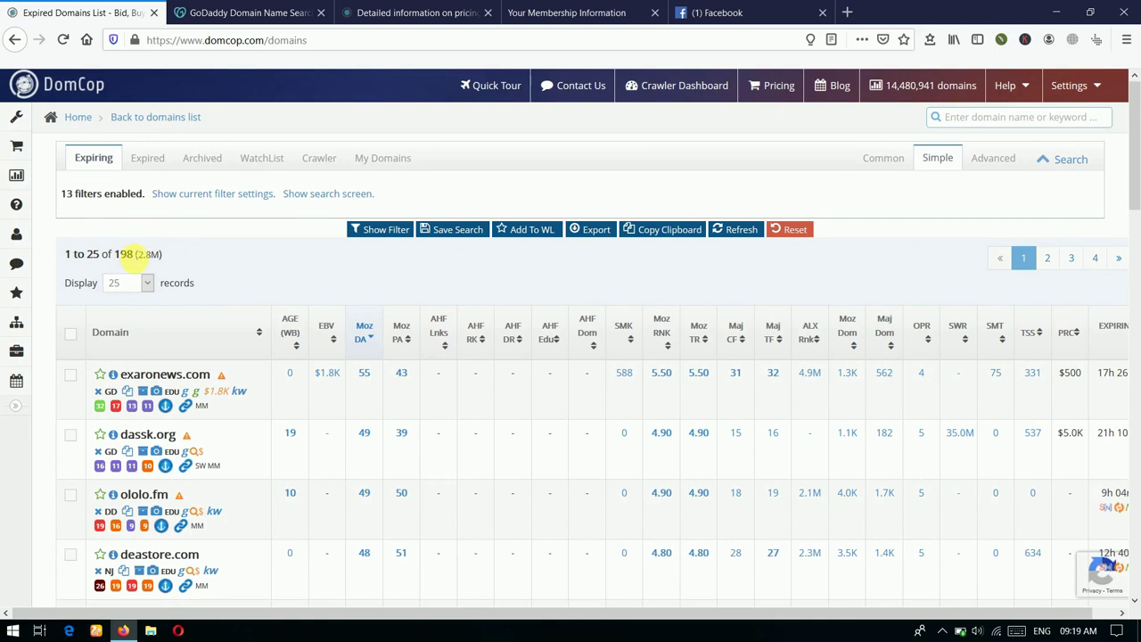
drag(125, 254, 178, 257)
click(187, 255)
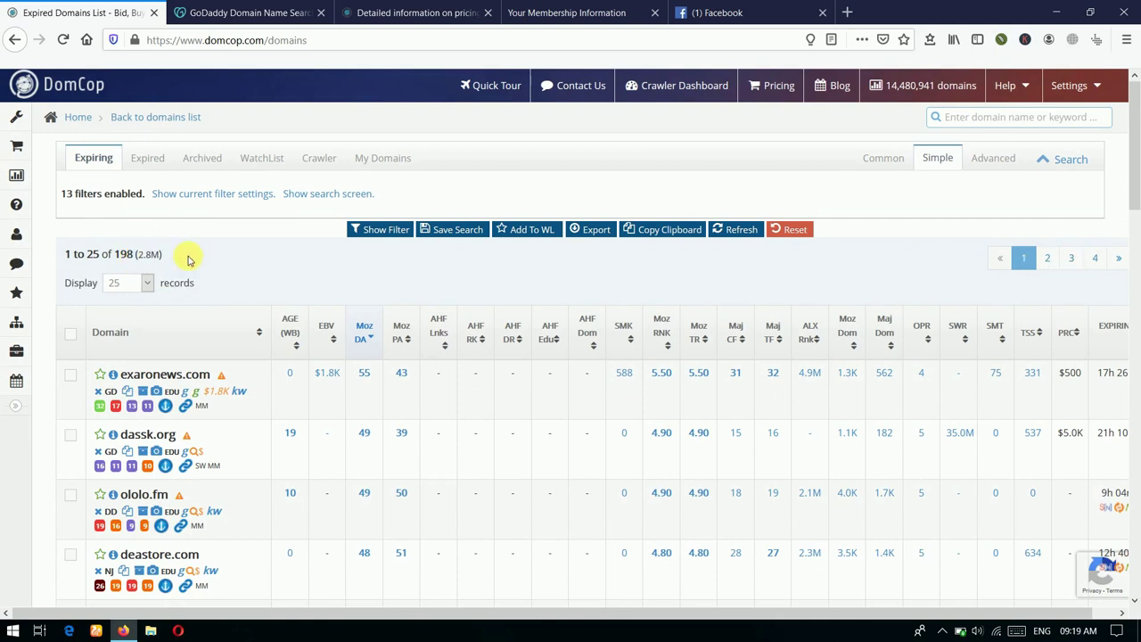
Step: Switch the filtered search to expired domains and look through the matching count and the listed domains
click(140, 164)
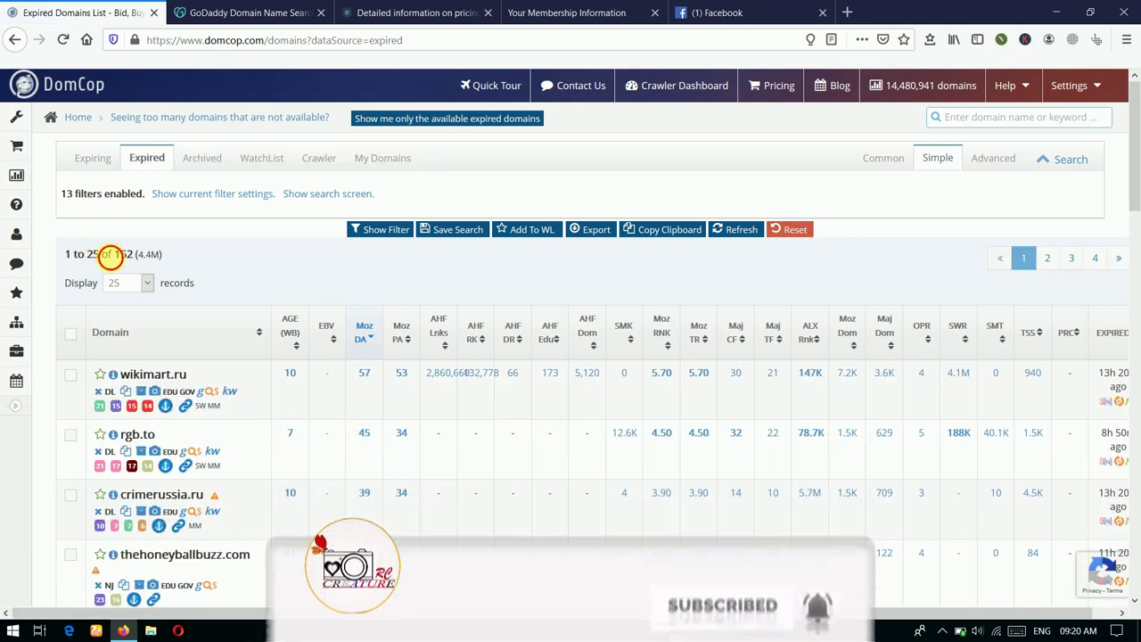
drag(110, 256, 160, 256)
click(183, 255)
scroll(327, 285, down, 2)
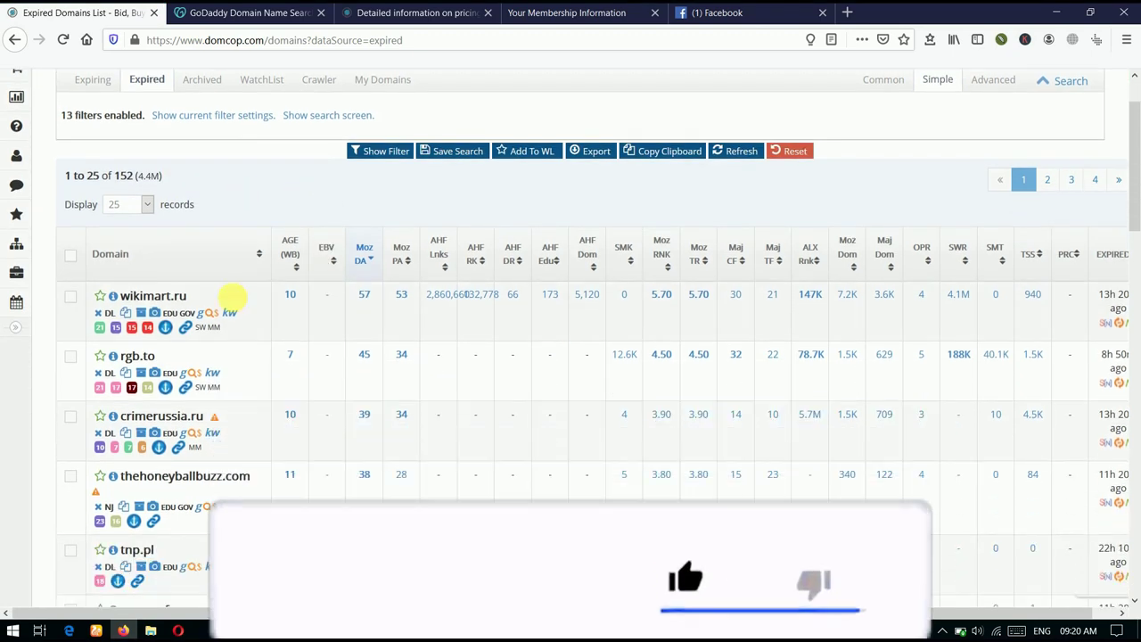
click(175, 300)
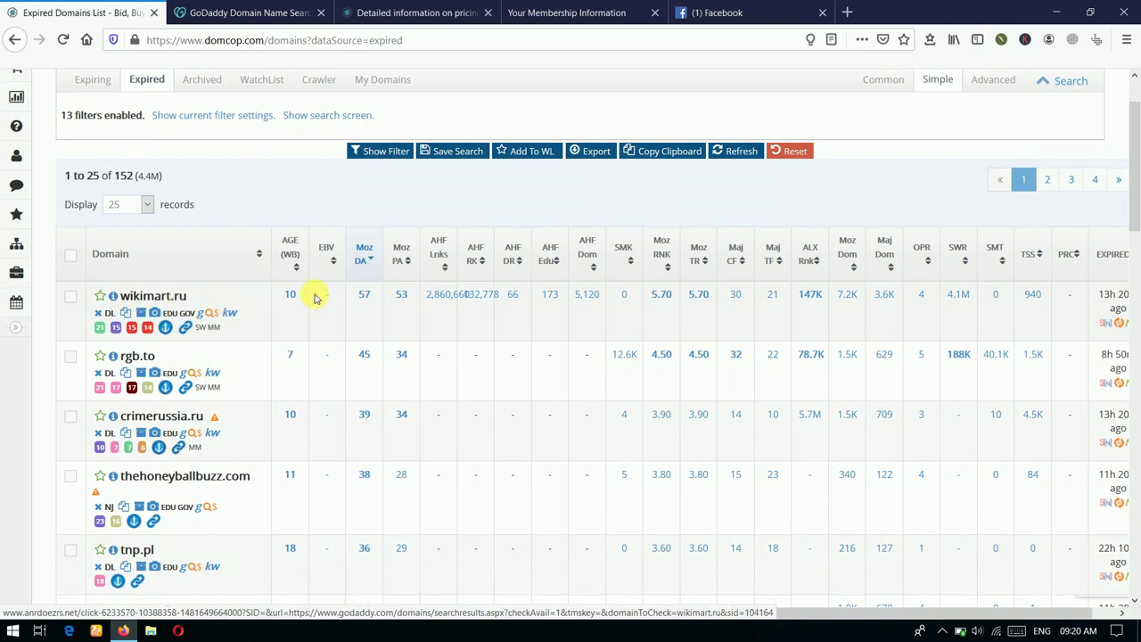
scroll(294, 296, down, 2)
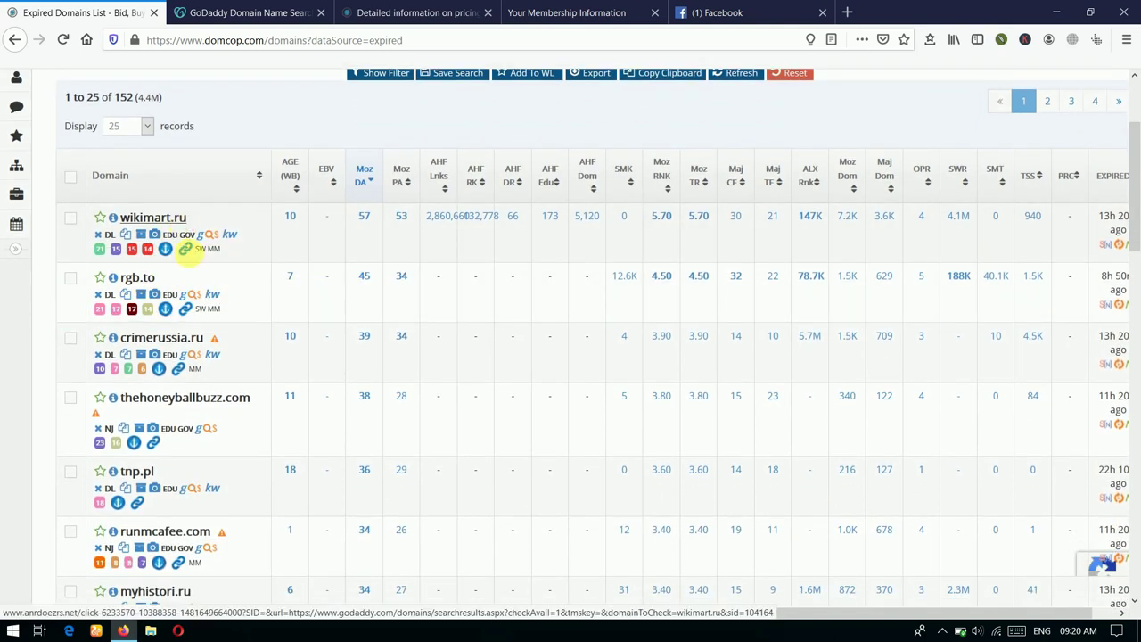
scroll(205, 310, down, 2)
scroll(267, 307, down, 3)
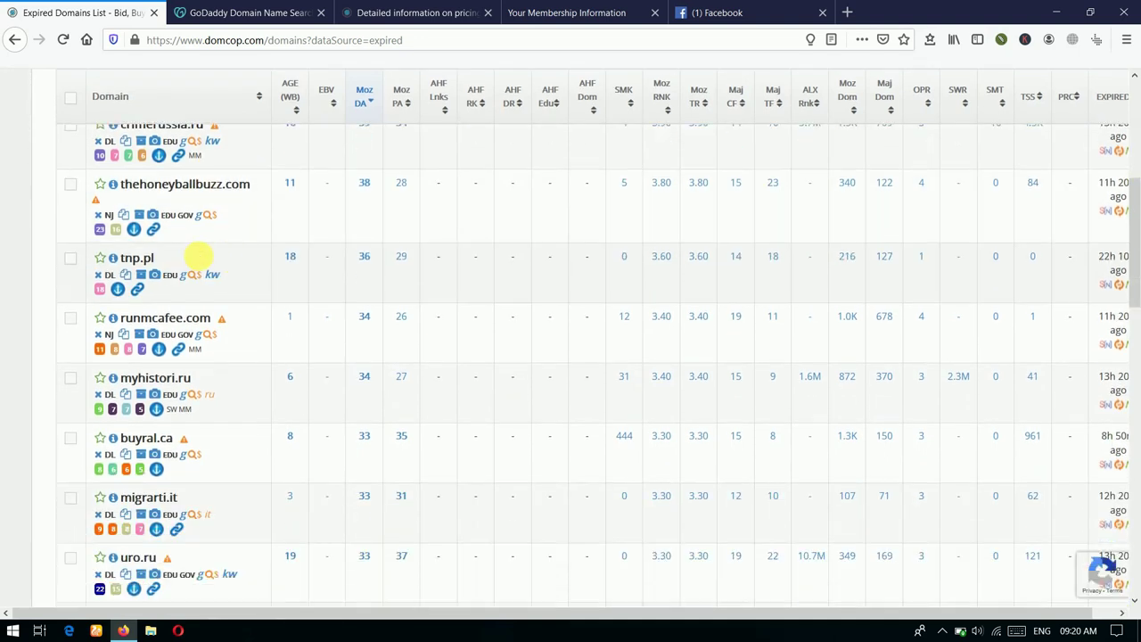
scroll(178, 232, up, 1)
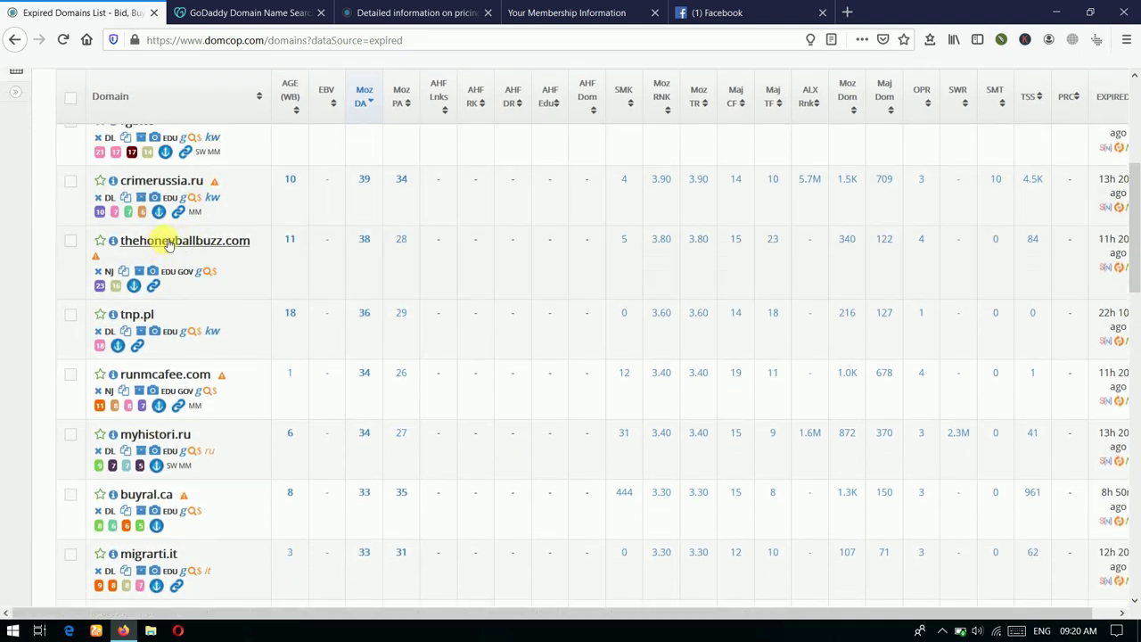
Step: Open GoDaddy lookups for thehoneyballbuzz.com and runmcafee.com from the expired list, and check the warning flag on runmcafee.com
click(165, 242)
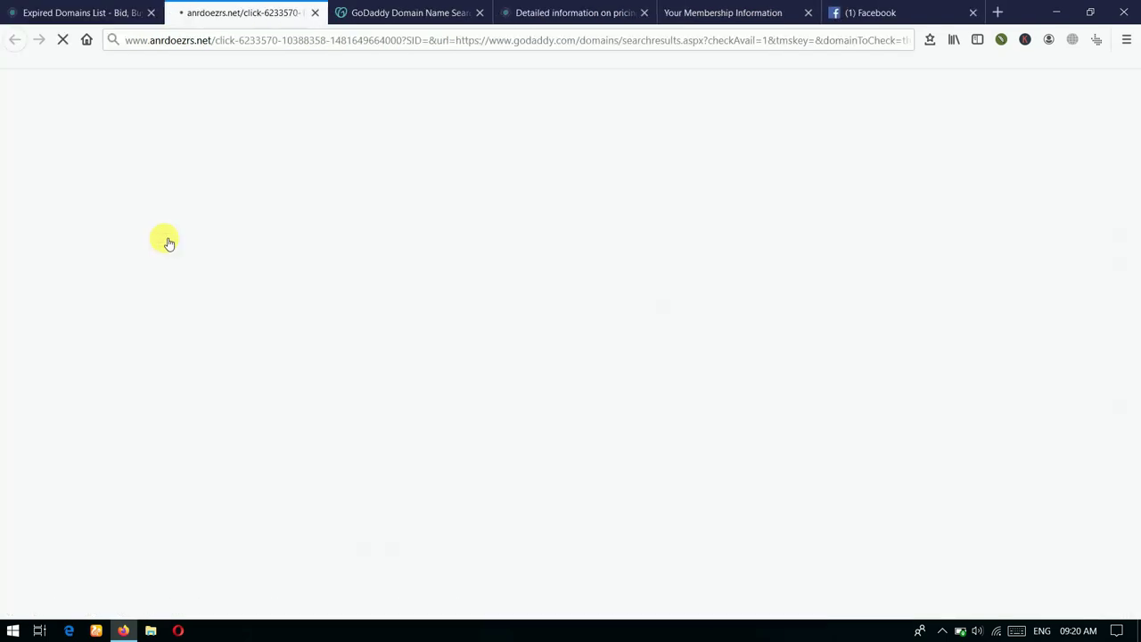
click(80, 12)
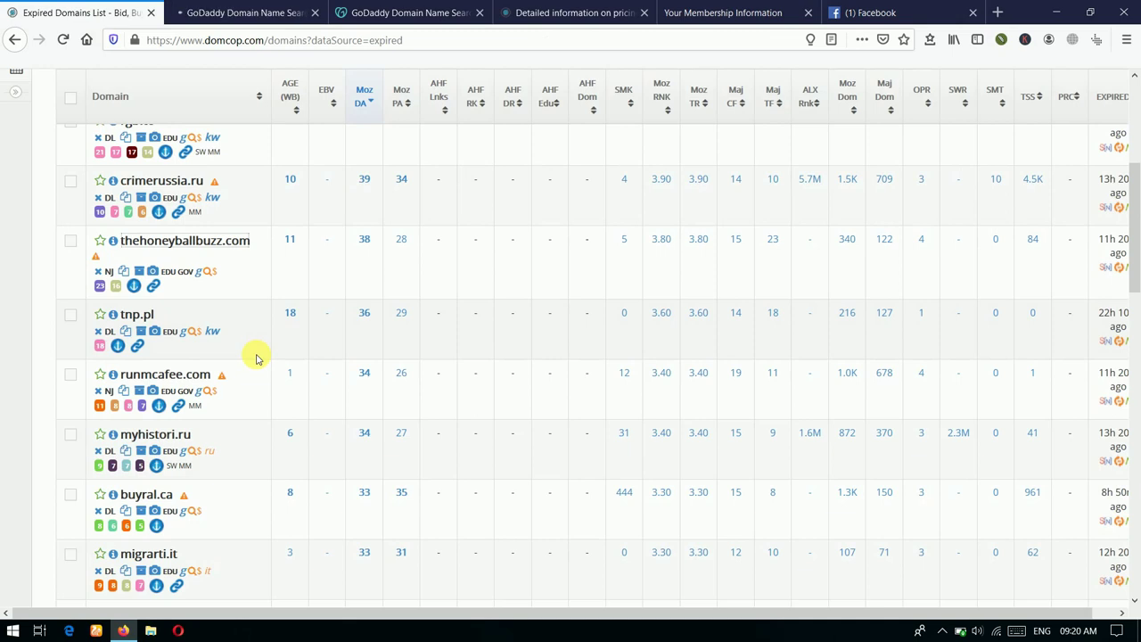
scroll(228, 325, down, 2)
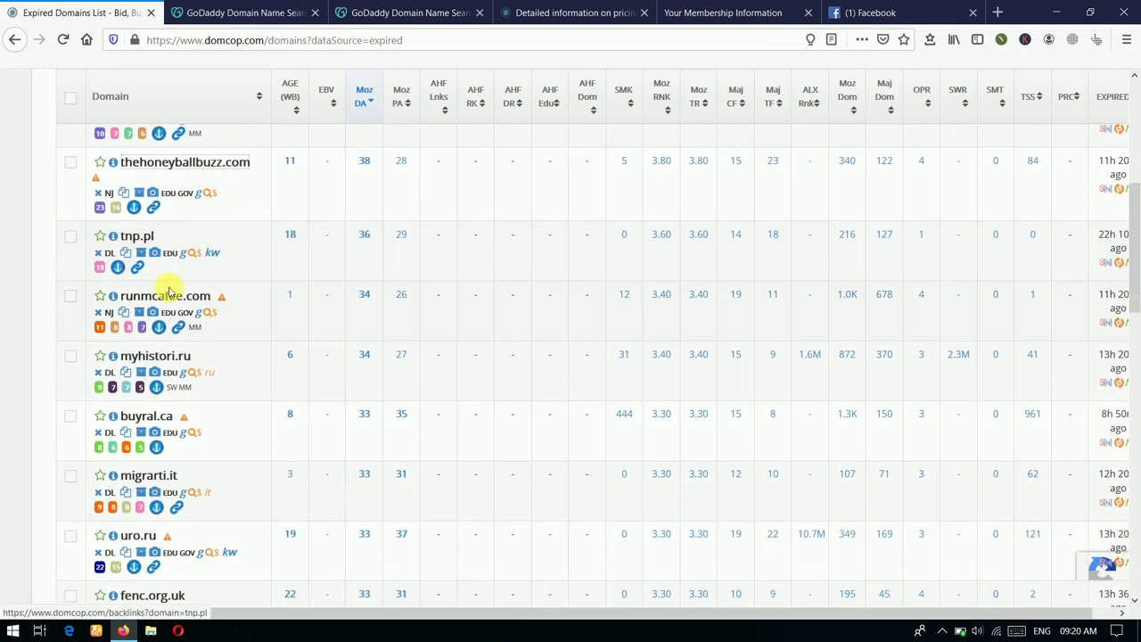
click(166, 299)
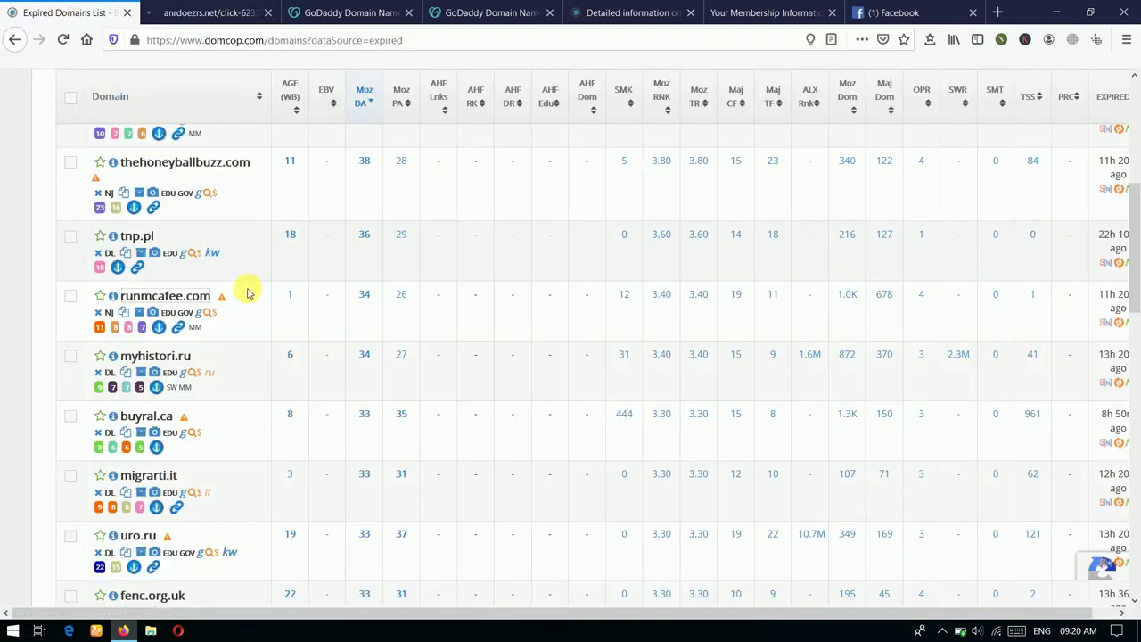
mouse_move(221, 298)
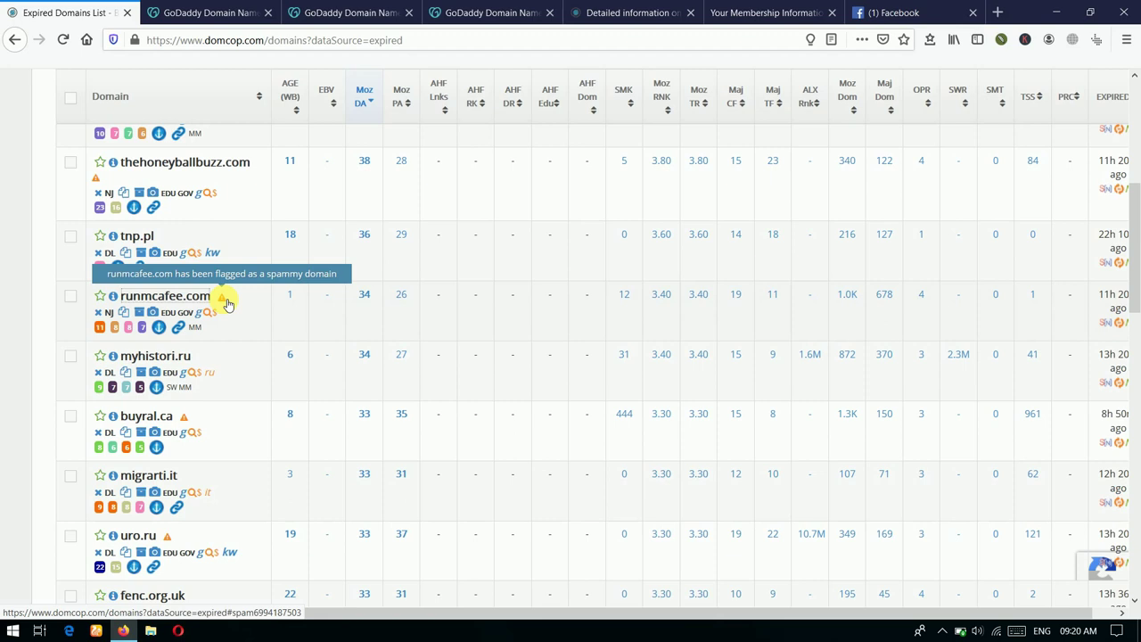
Step: Compare the GoDaddy search results for runmcafee.com and thehoneyballbuzz.com to check each domain's availability
click(178, 9)
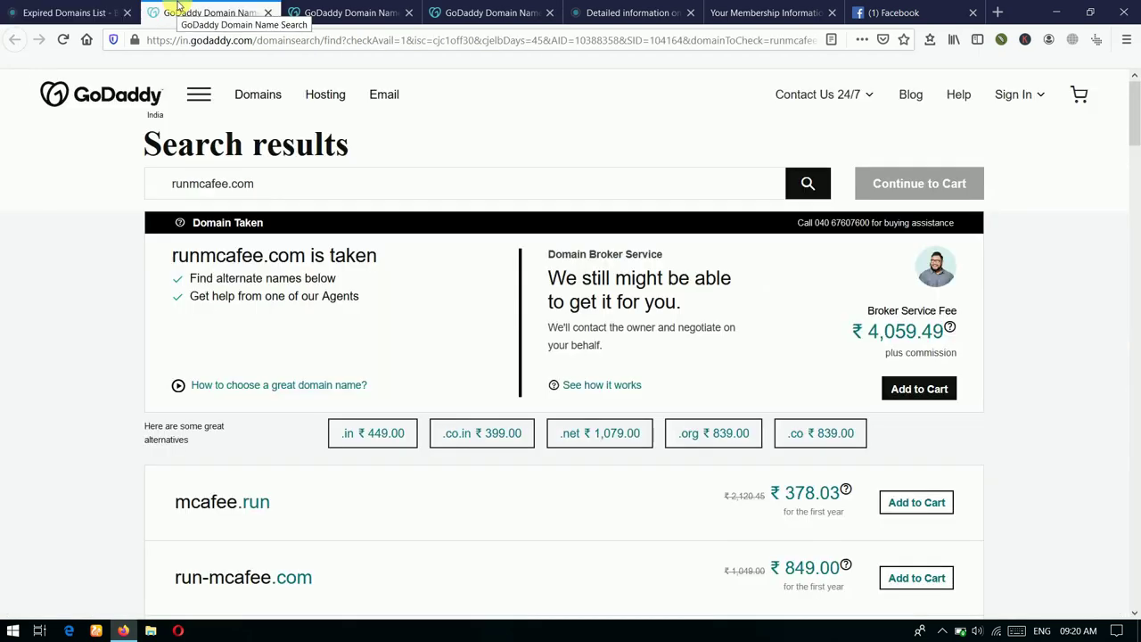
click(90, 12)
scroll(280, 196, up, 5)
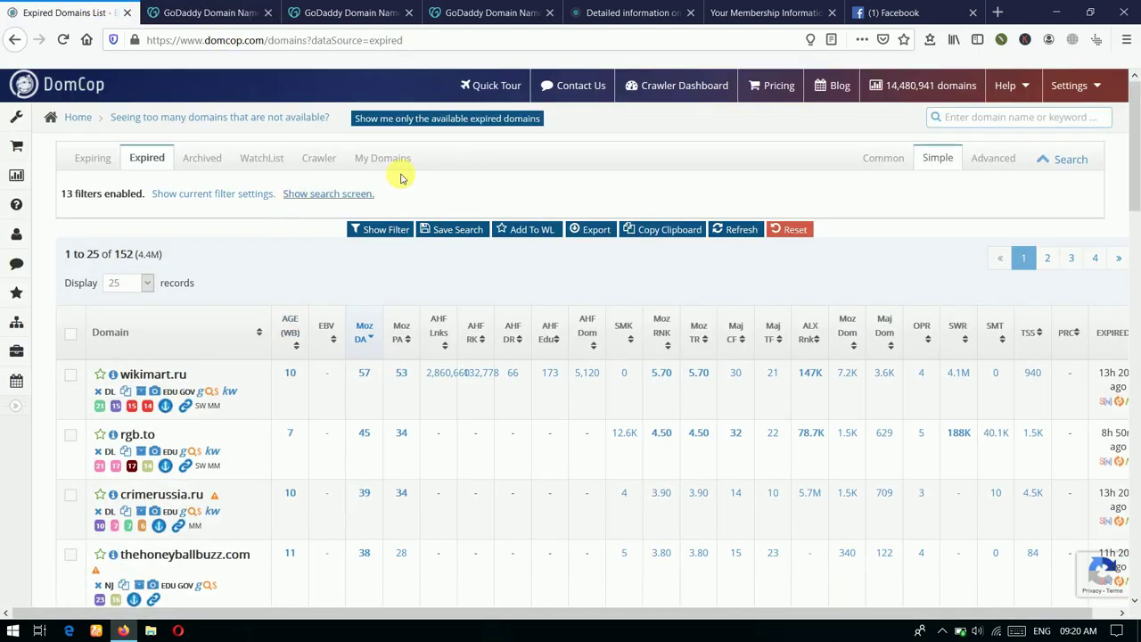
scroll(316, 298, down, 4)
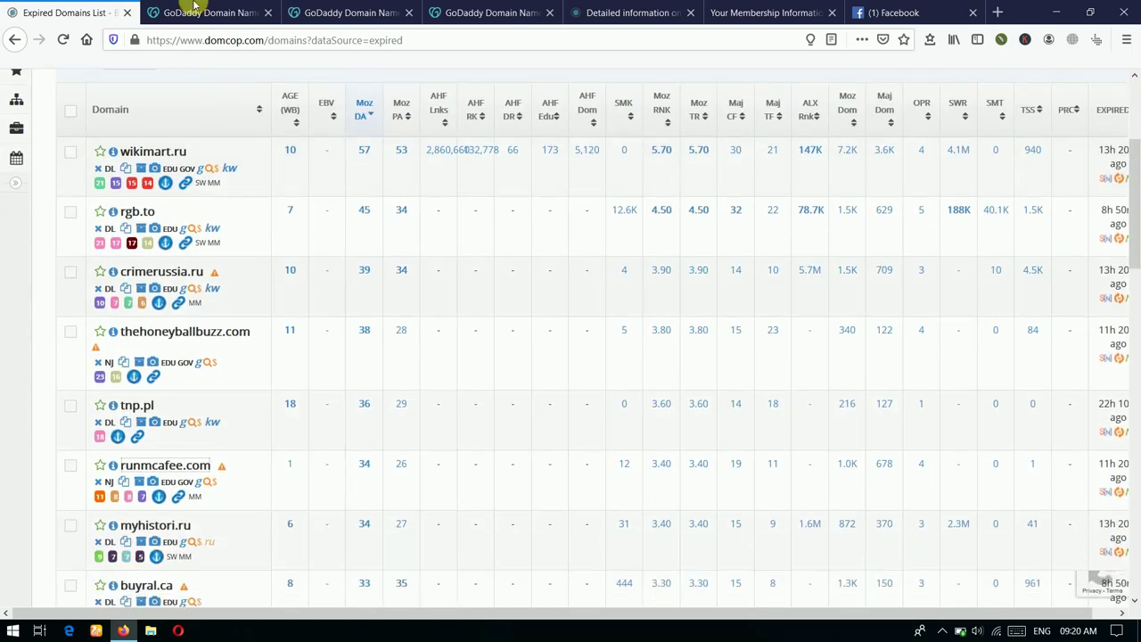
click(194, 7)
click(205, 183)
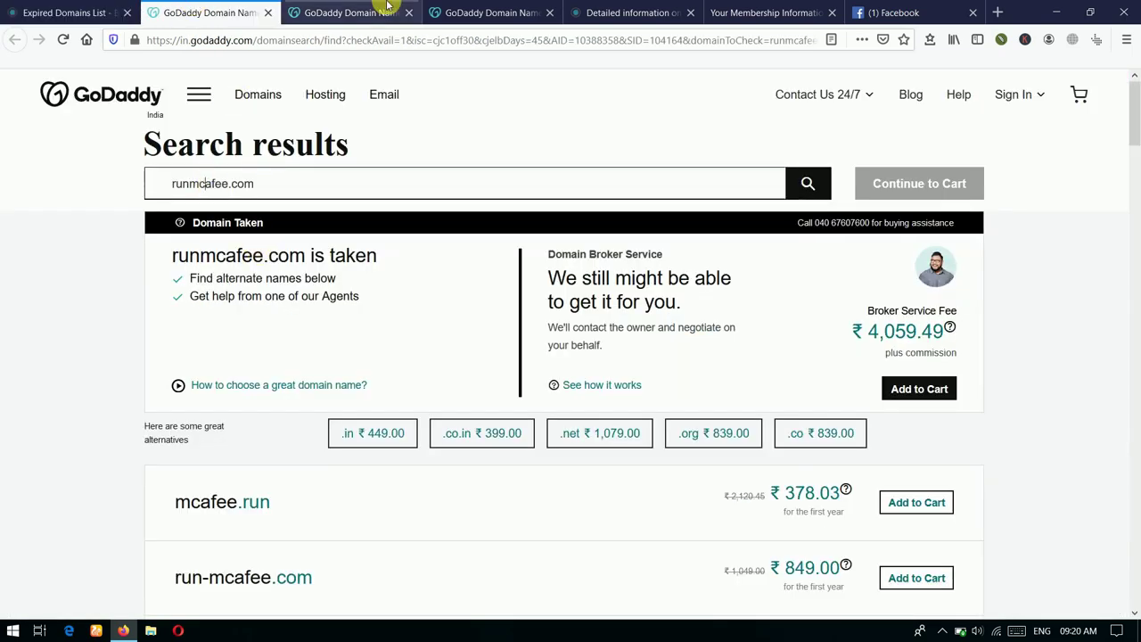
click(387, 11)
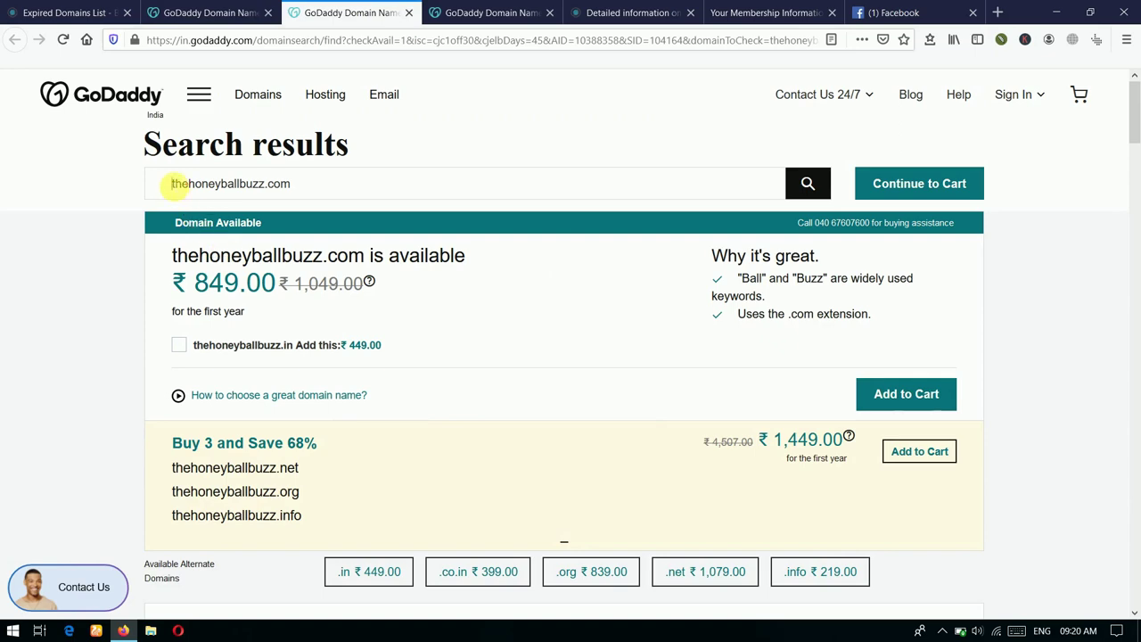
Step: Return to the DomCop expired list and examine the Moz DA and age of thehoneyballbuzz.com
click(71, 12)
scroll(230, 308, up, 2)
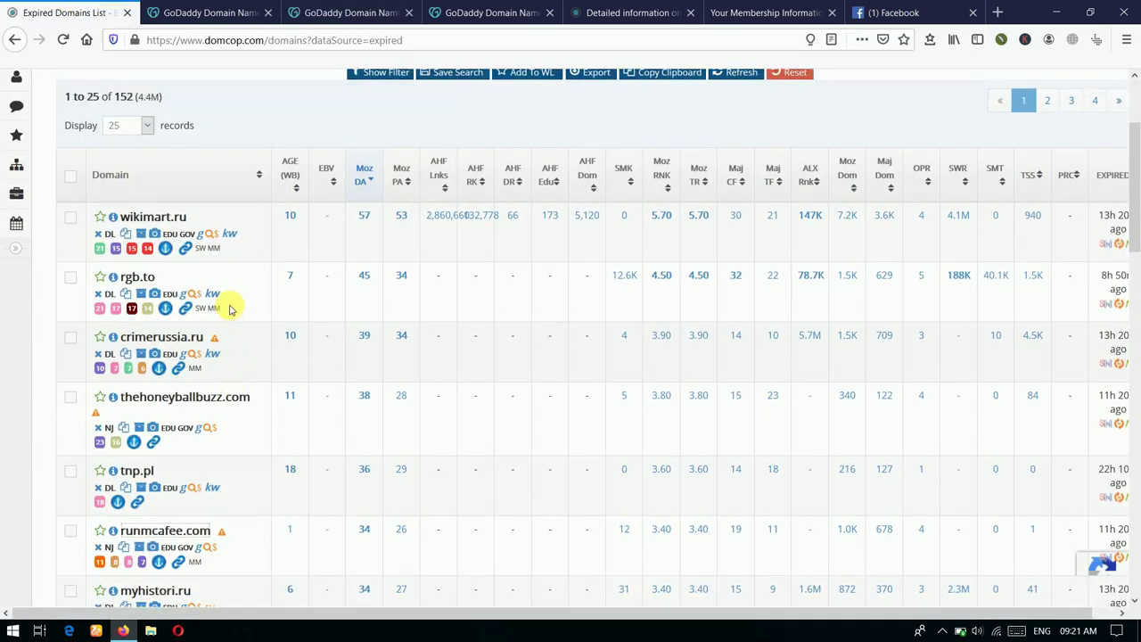
double_click(375, 401)
double_click(302, 401)
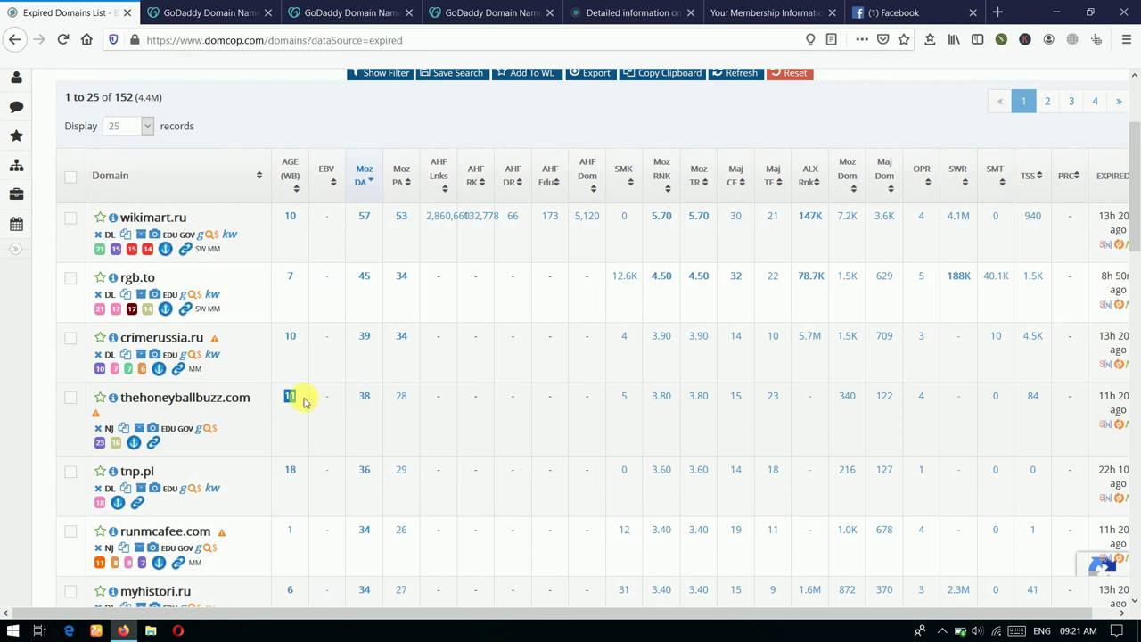
Step: Recheck the GoDaddy search results for the expired domains and return to the DomCop expired list
click(303, 401)
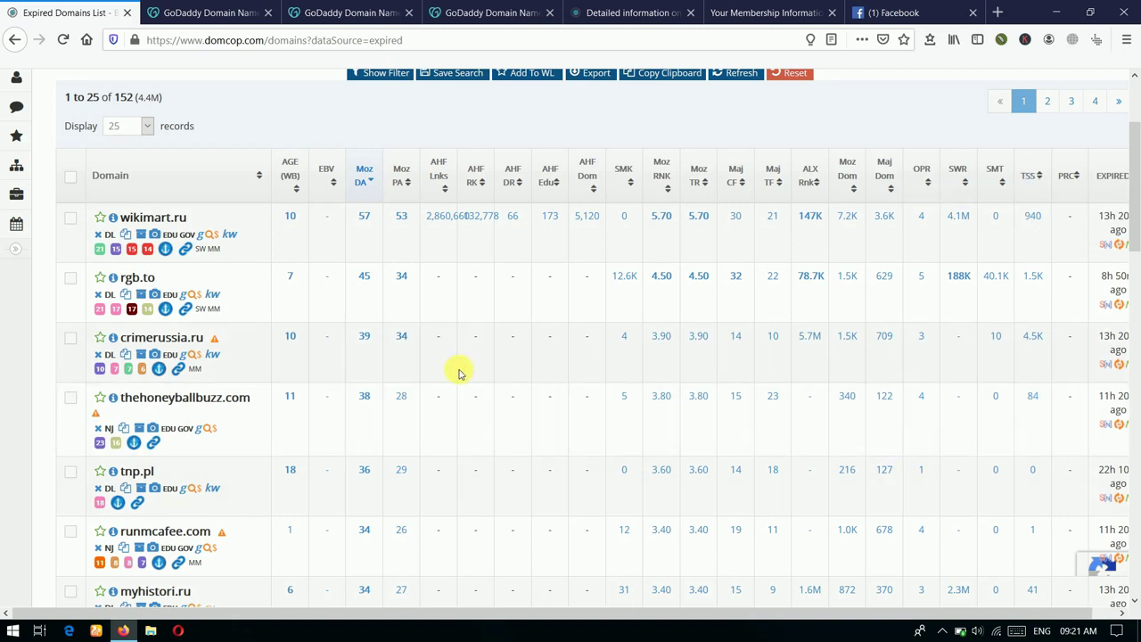
click(250, 13)
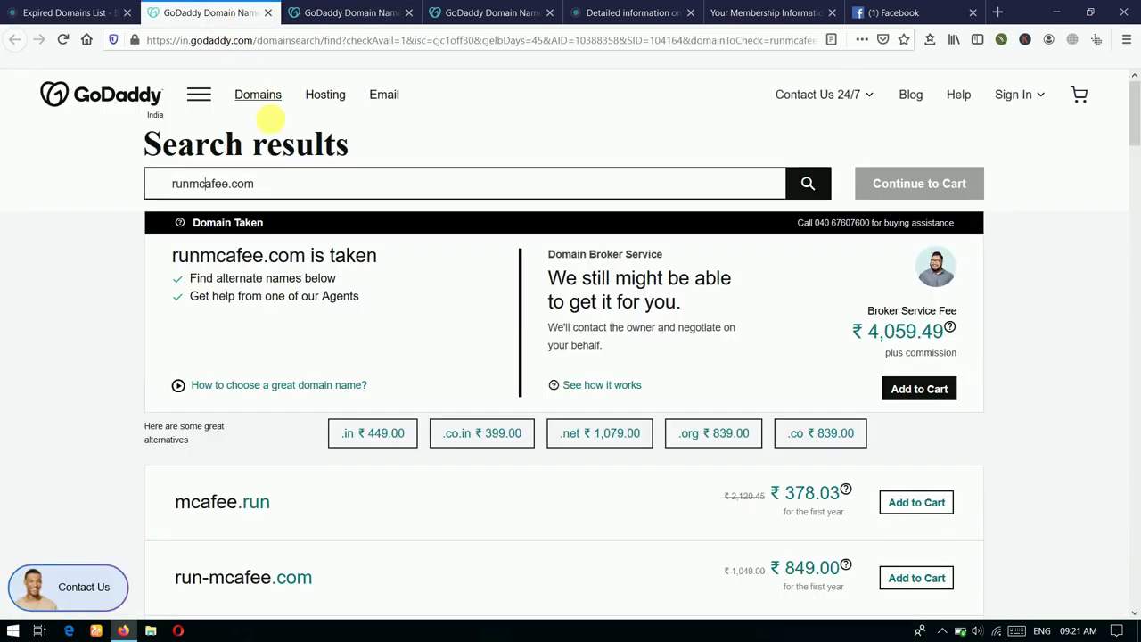
click(386, 9)
click(37, 9)
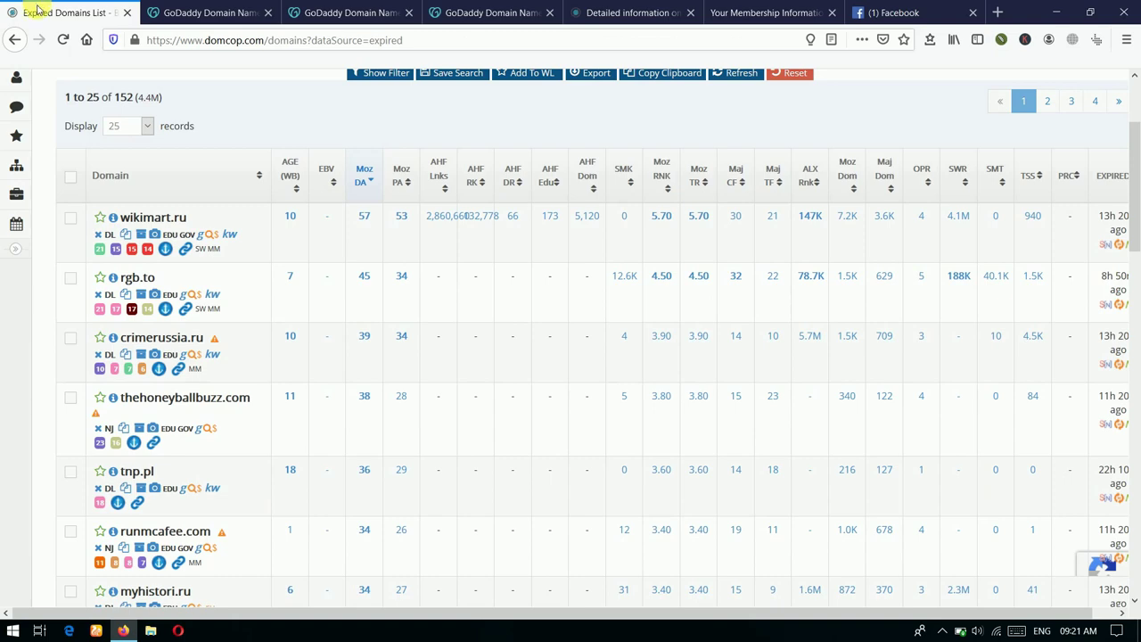
Step: Switch the expired domain search to Advanced mode and expand its search parameters
scroll(178, 170, up, 3)
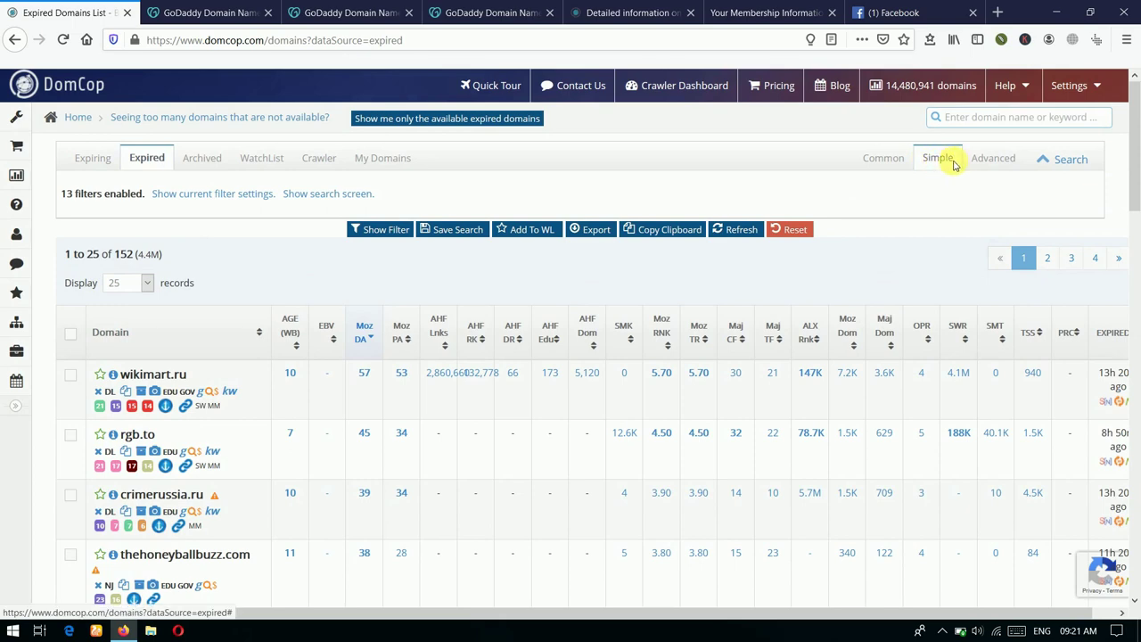
click(992, 165)
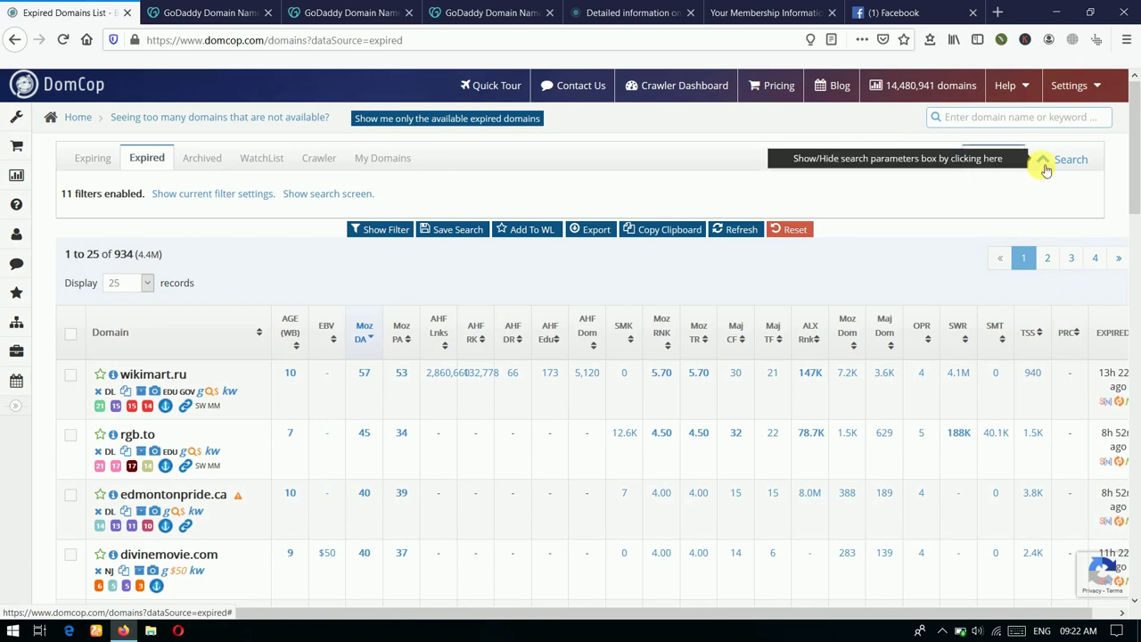
click(1045, 162)
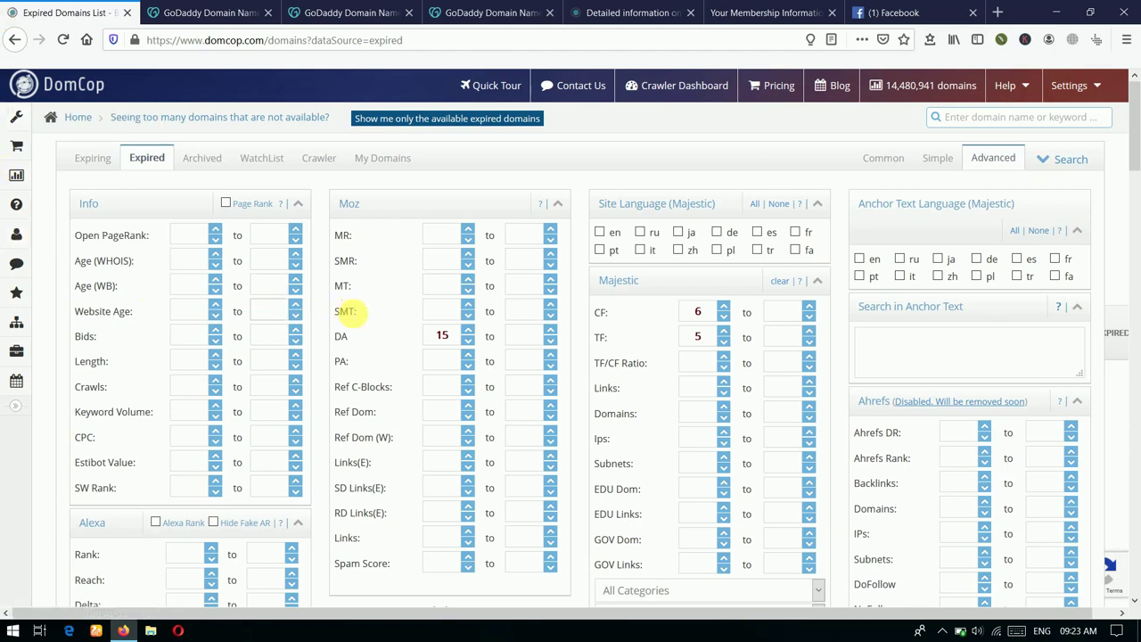
Step: Set the minimum Keyword Volume in the Info filters to 3
scroll(348, 307, down, 2)
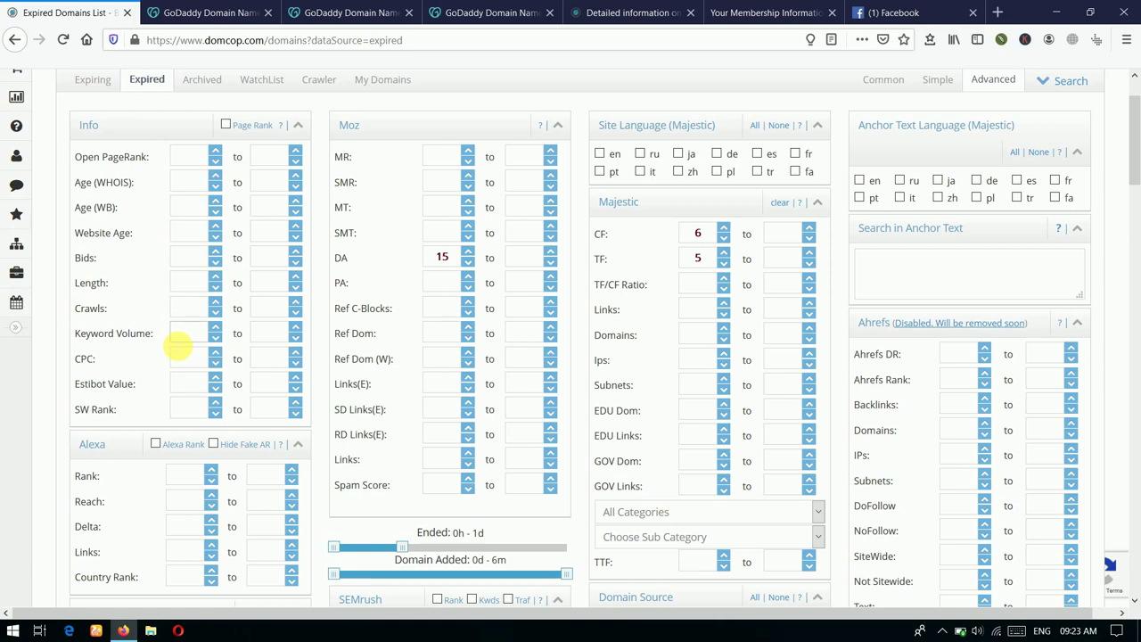
click(178, 337)
text(3)
scroll(259, 357, up, 2)
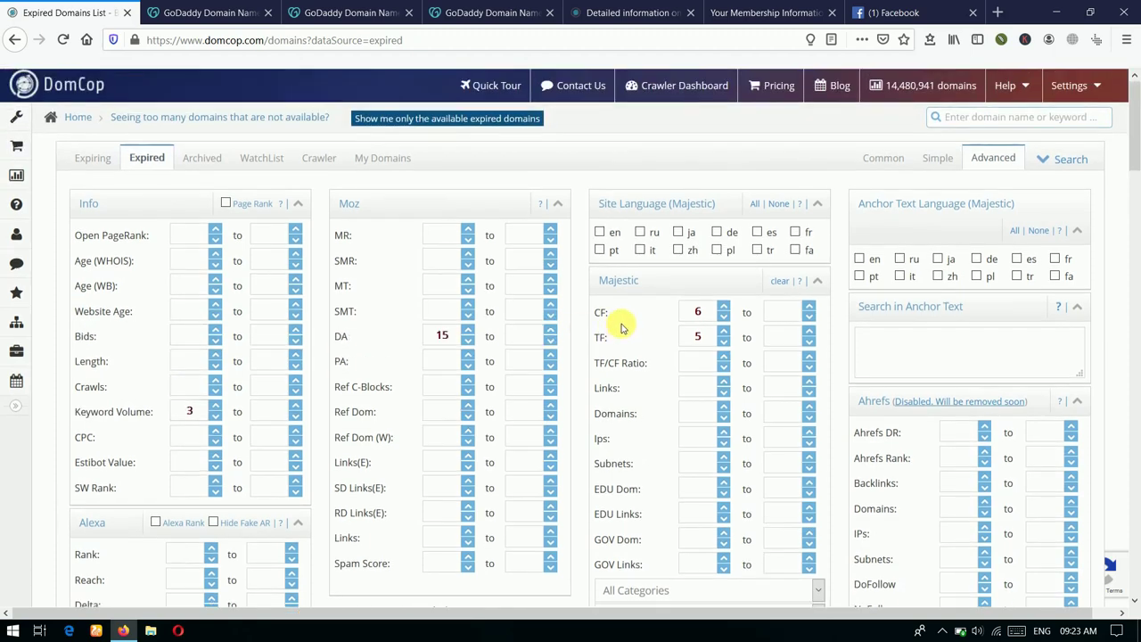
Step: Look through the Majestic, Ahrefs, extension, domain source and listing type filters, plus the available domain industries and geo countries
scroll(700, 225, down, 1)
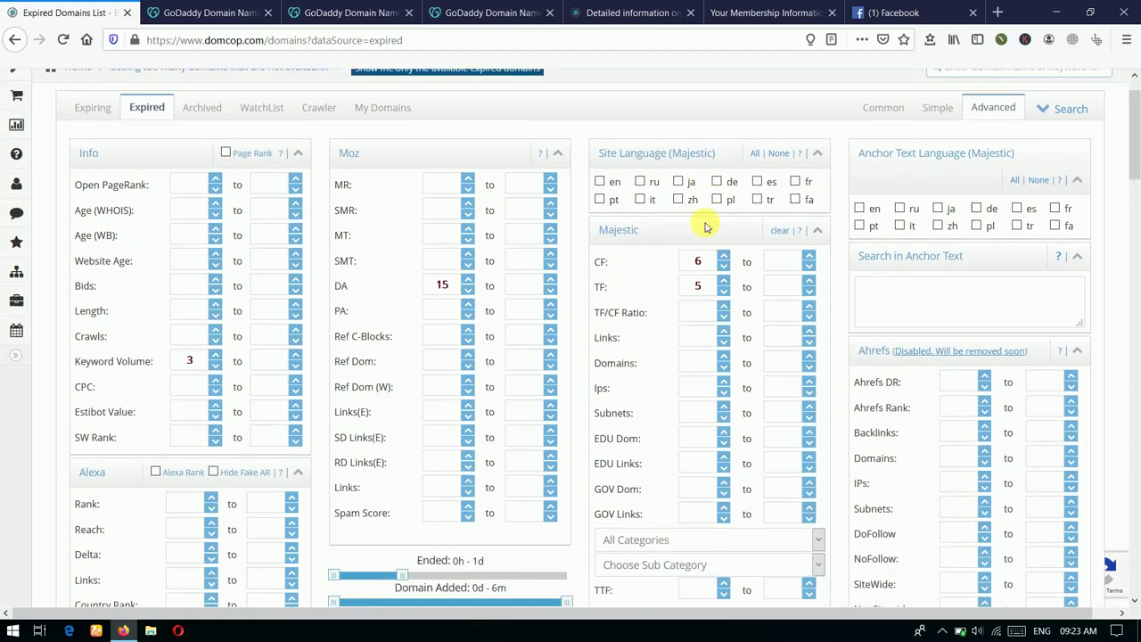
scroll(981, 185, down, 1)
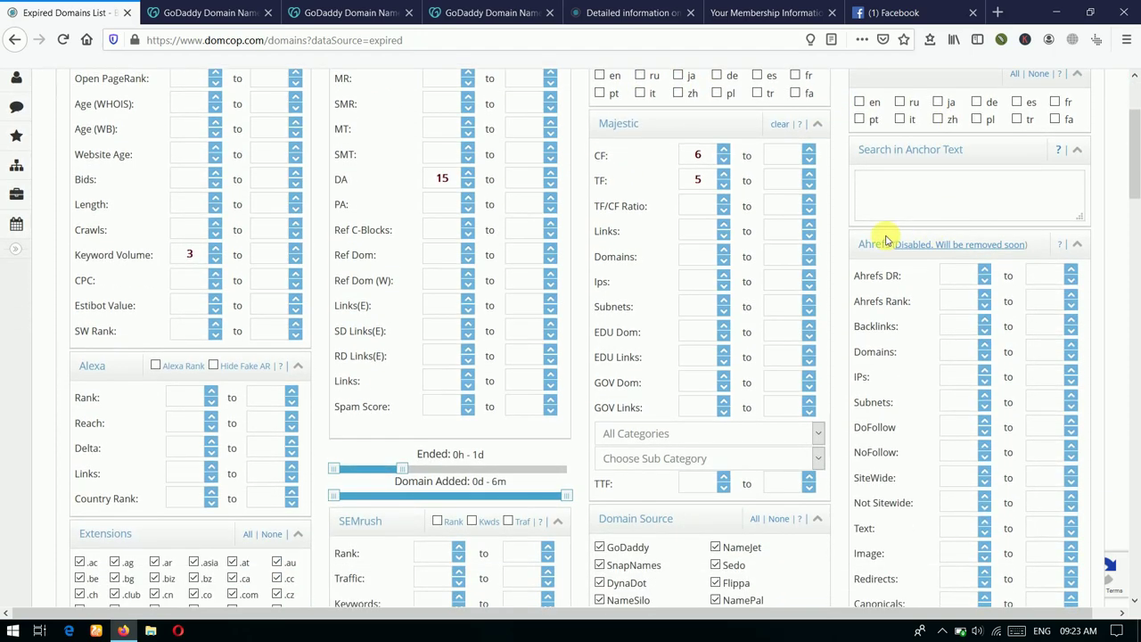
scroll(561, 255, down, 2)
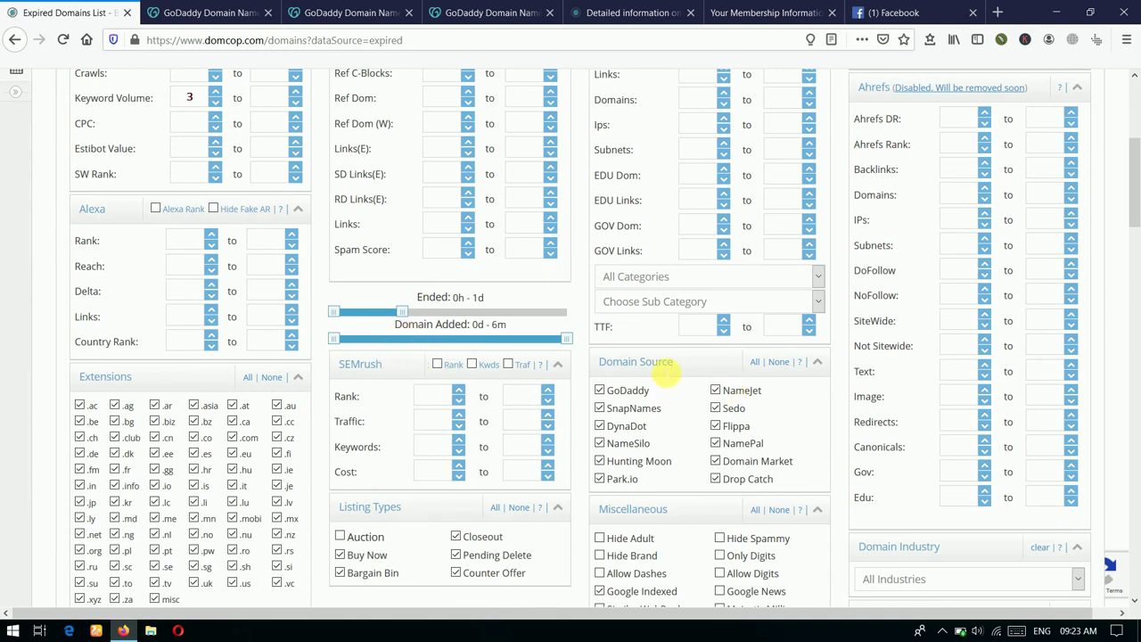
scroll(659, 370, down, 1)
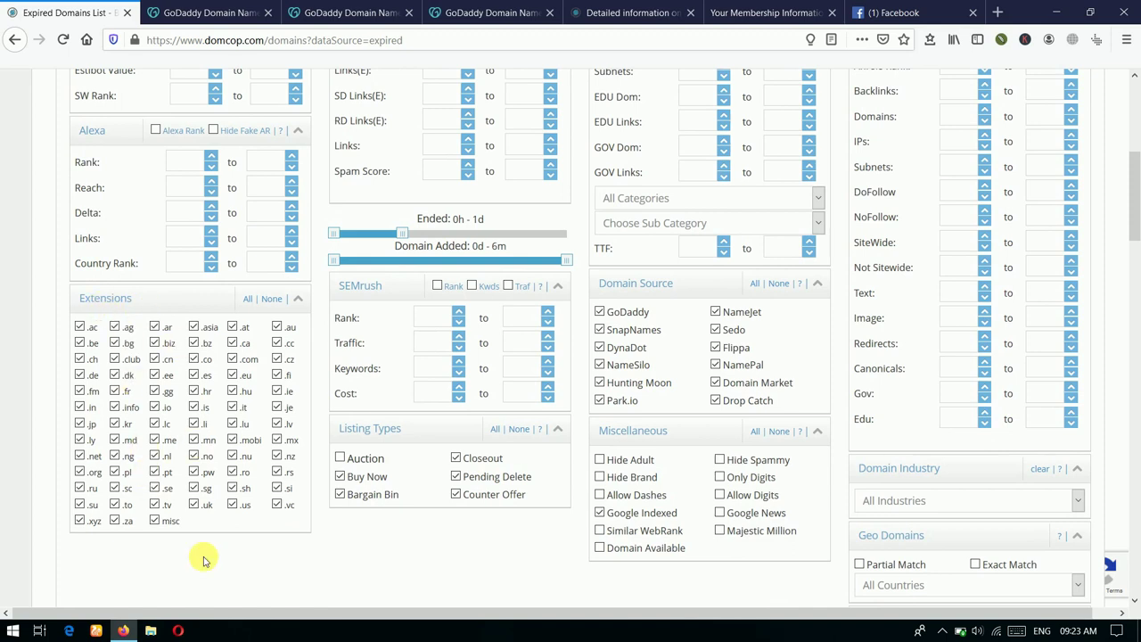
scroll(569, 451, down, 1)
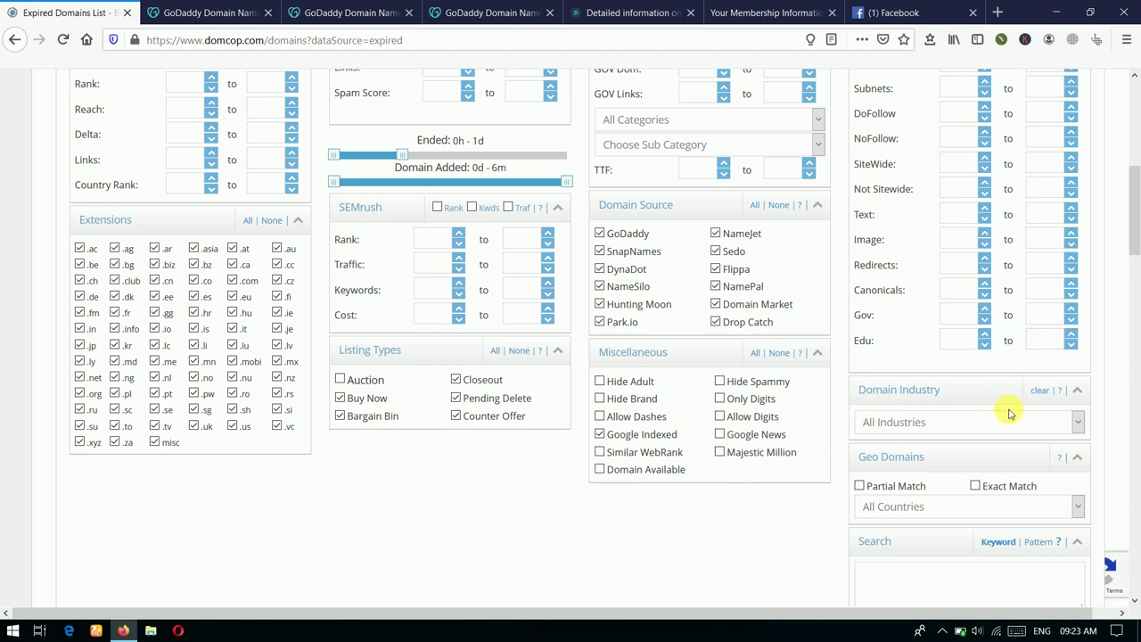
scroll(1010, 415, down, 2)
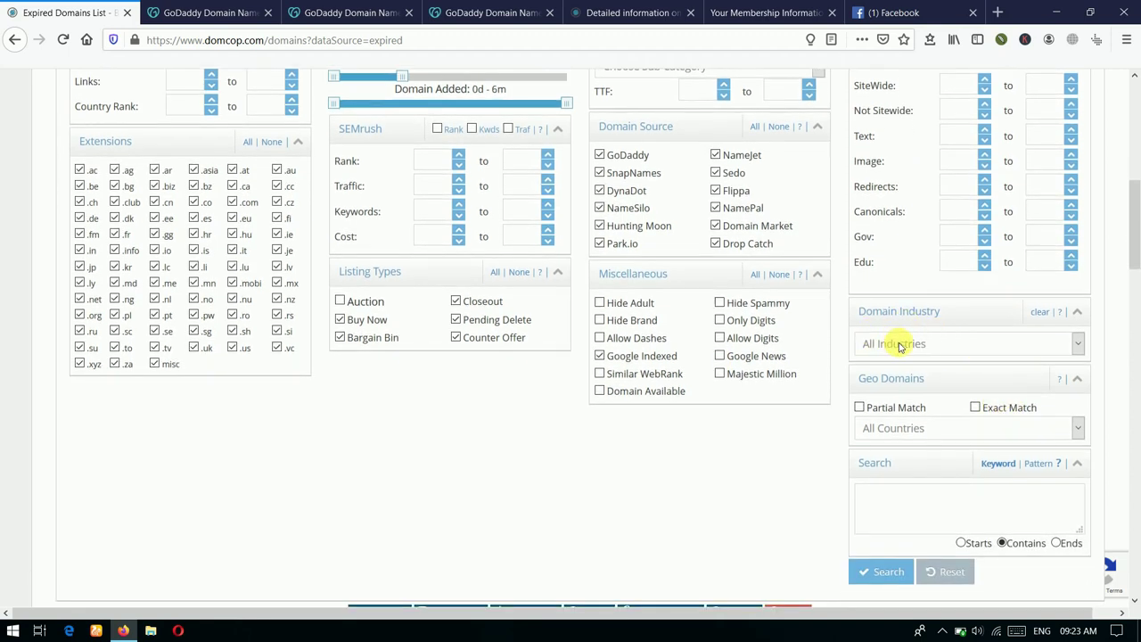
click(899, 345)
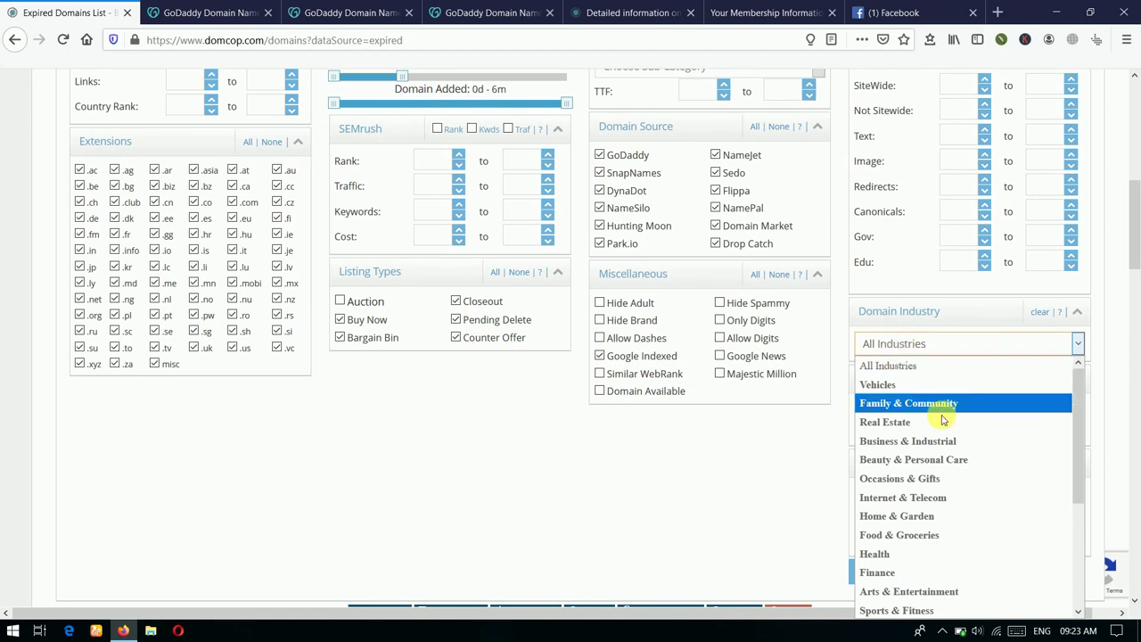
click(760, 479)
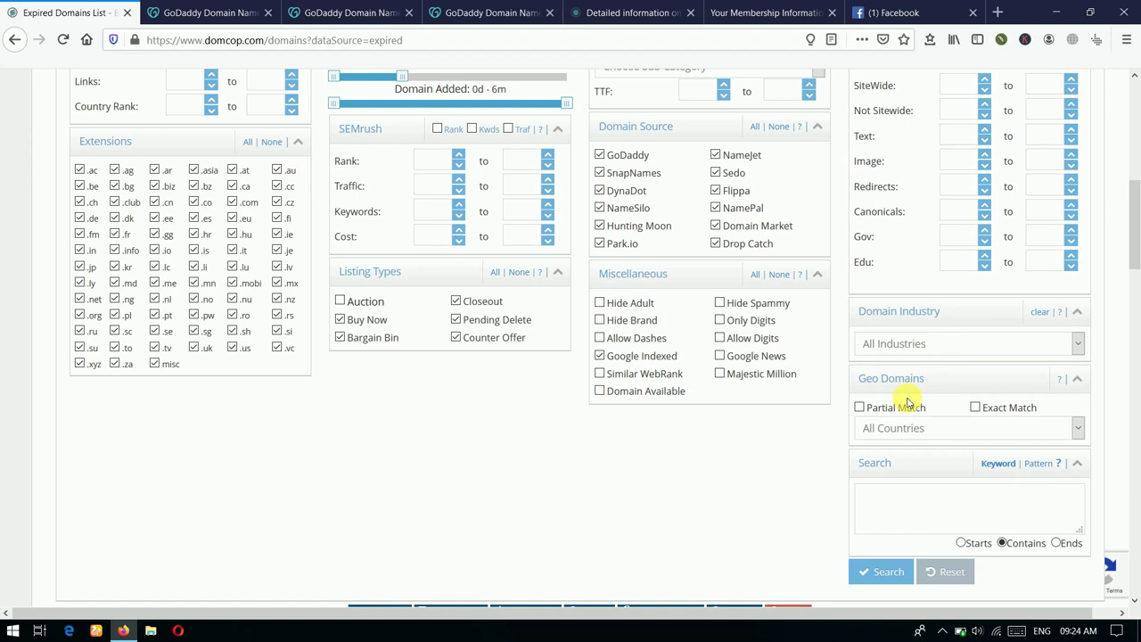
click(896, 430)
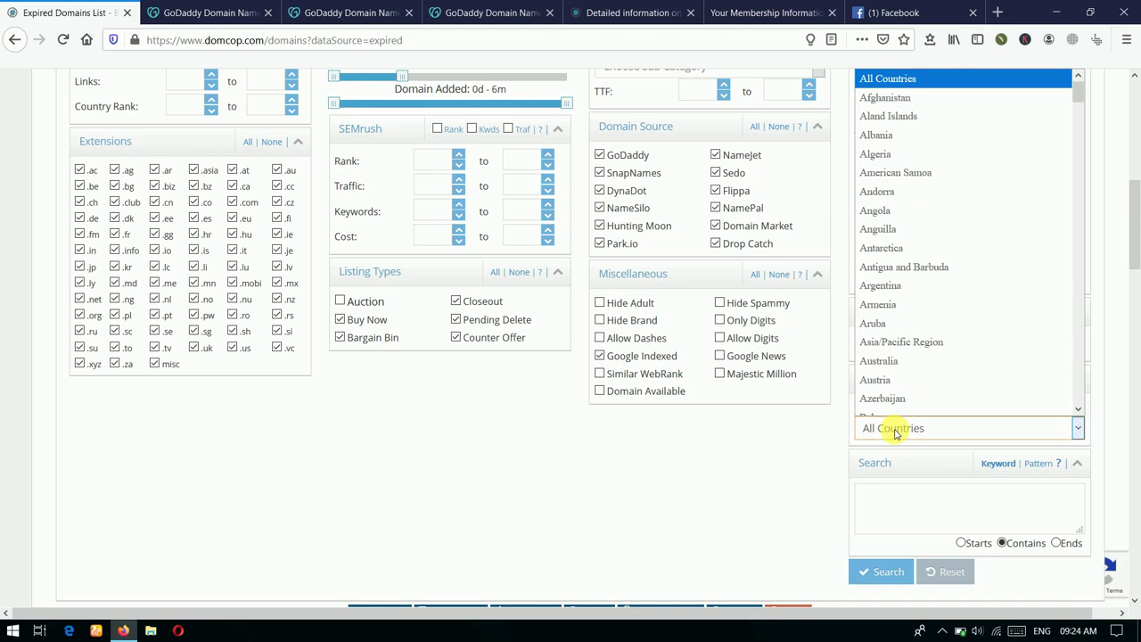
click(739, 454)
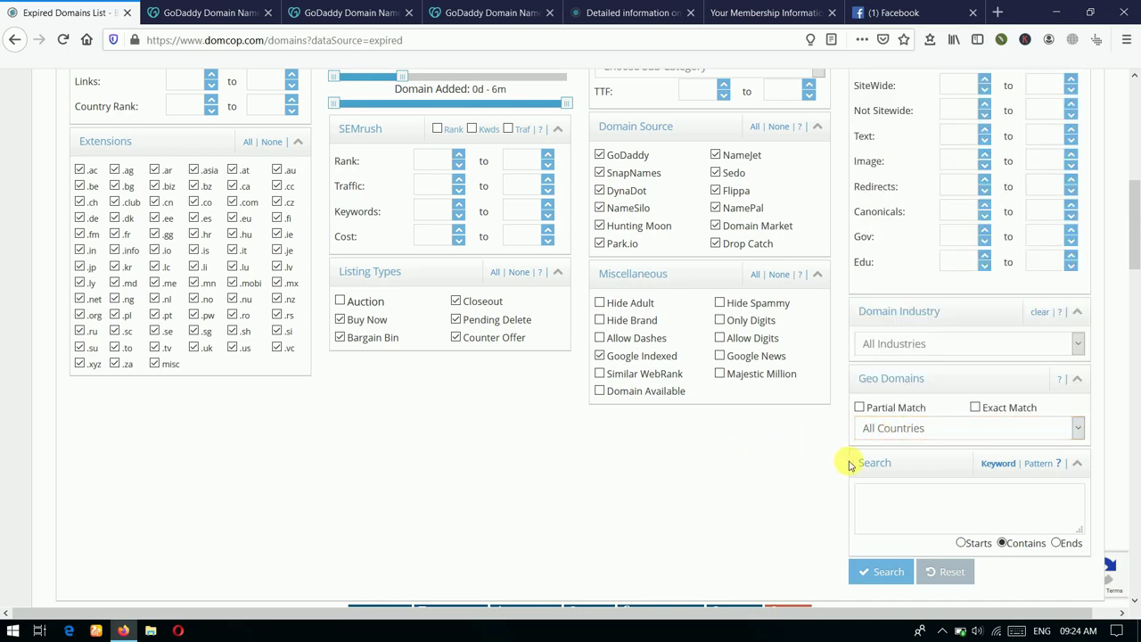
Step: Check the keyword search box and set the maximum SEMrush Traffic to 4
scroll(874, 446, down, 2)
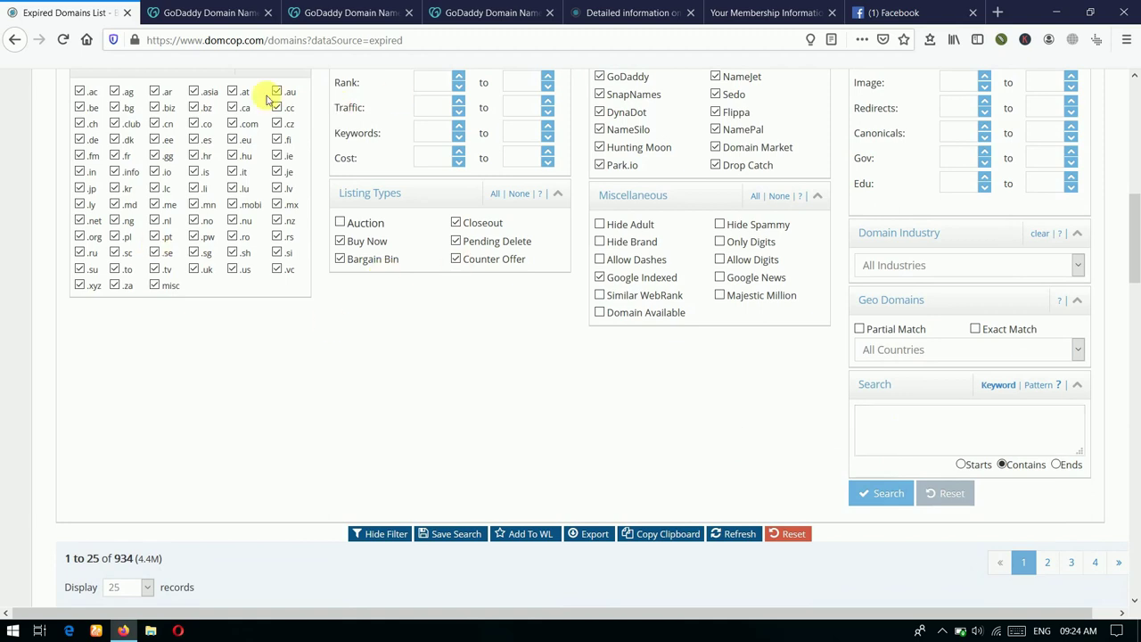
click(935, 431)
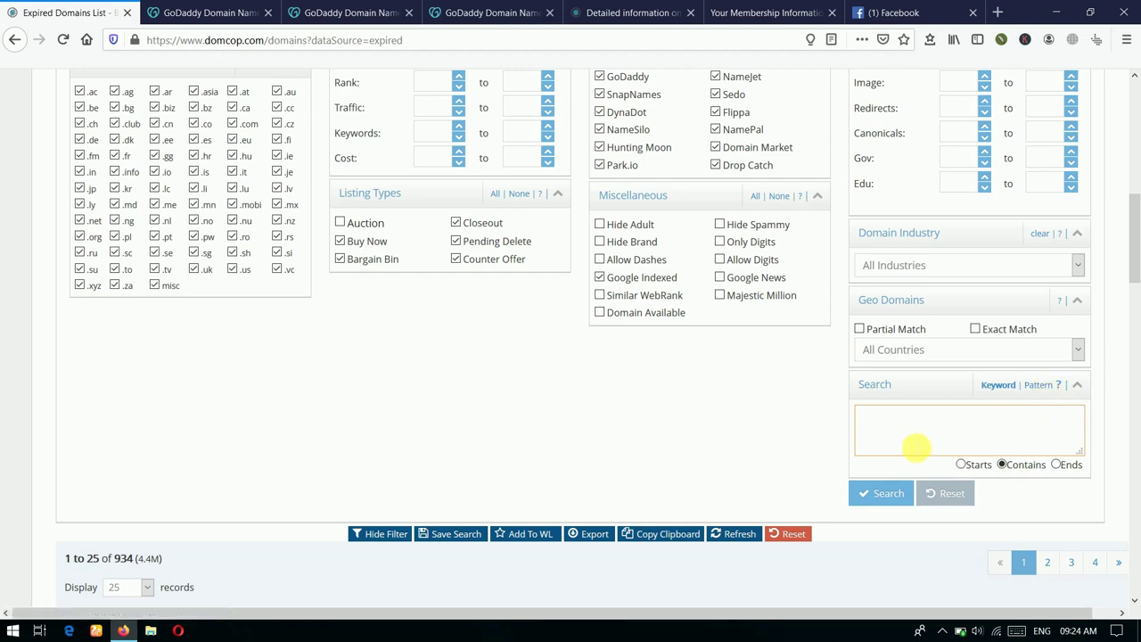
scroll(504, 426, up, 3)
scroll(504, 430, up, 9)
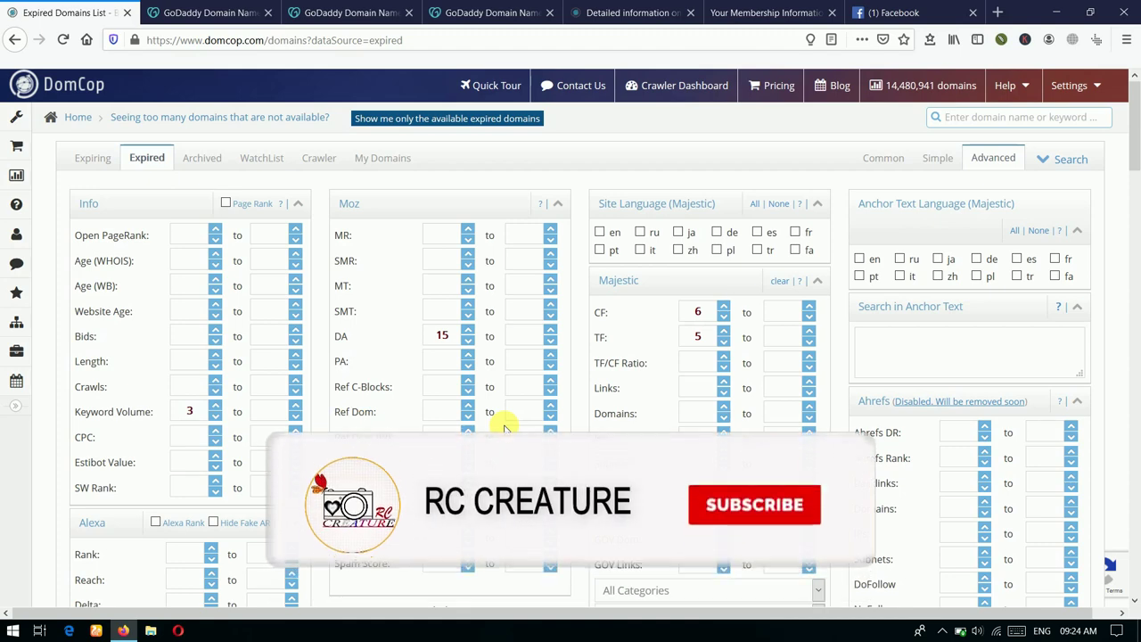
Step: Restrict the Majestic site language to en and set the maximum Moz Spam Score to 0
scroll(508, 352, down, 2)
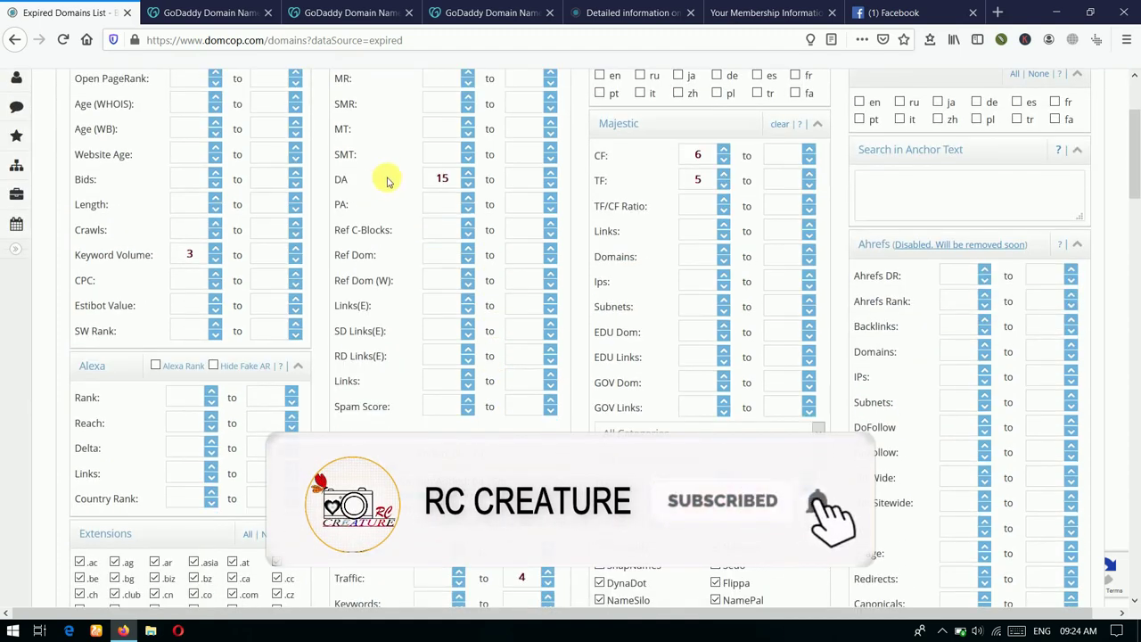
scroll(395, 237, up, 1)
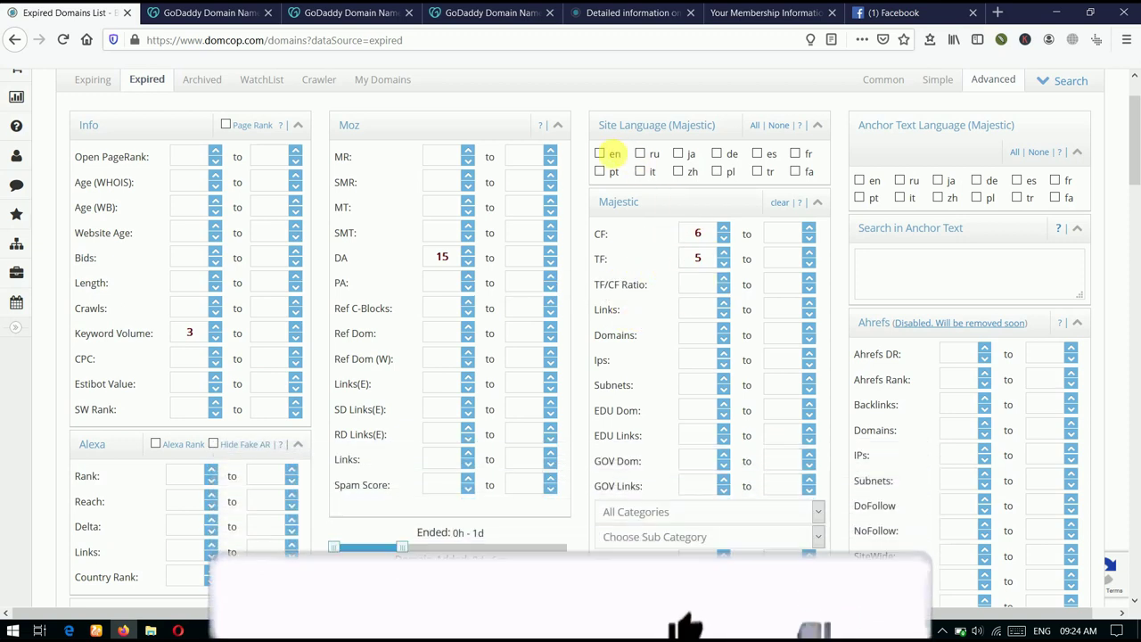
click(601, 154)
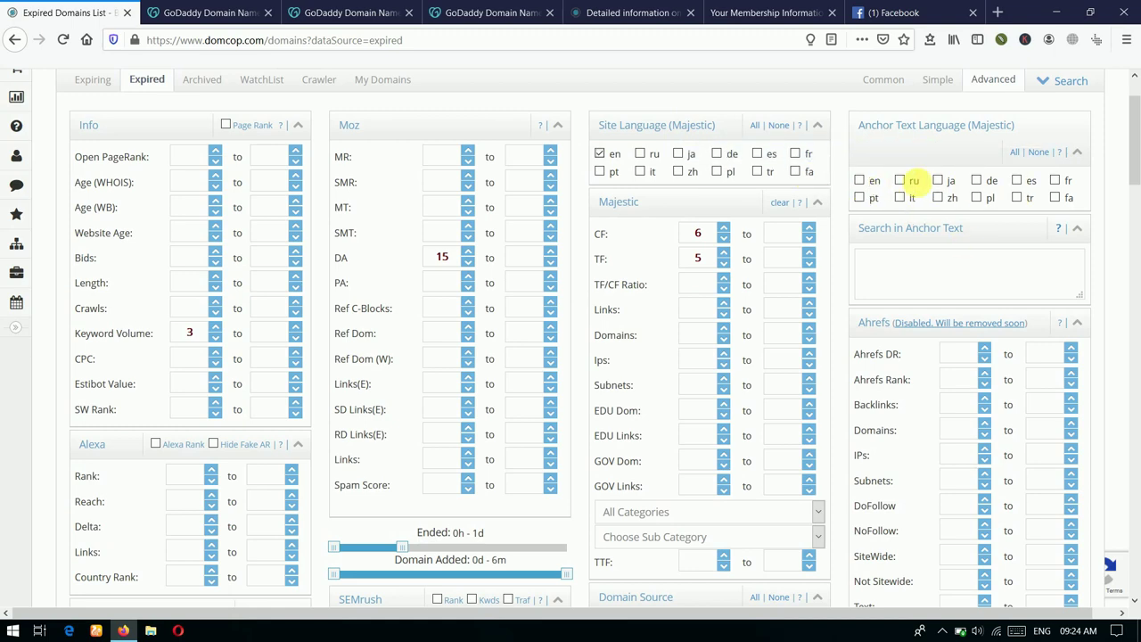
scroll(956, 212, down, 2)
scroll(958, 214, down, 1)
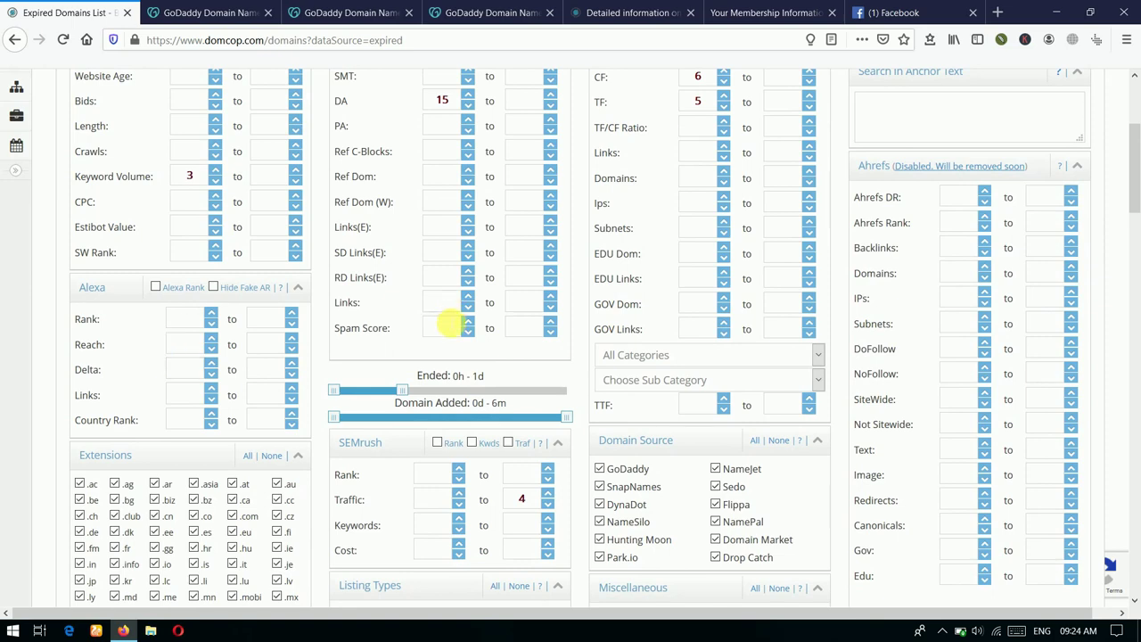
scroll(472, 328, down, 1)
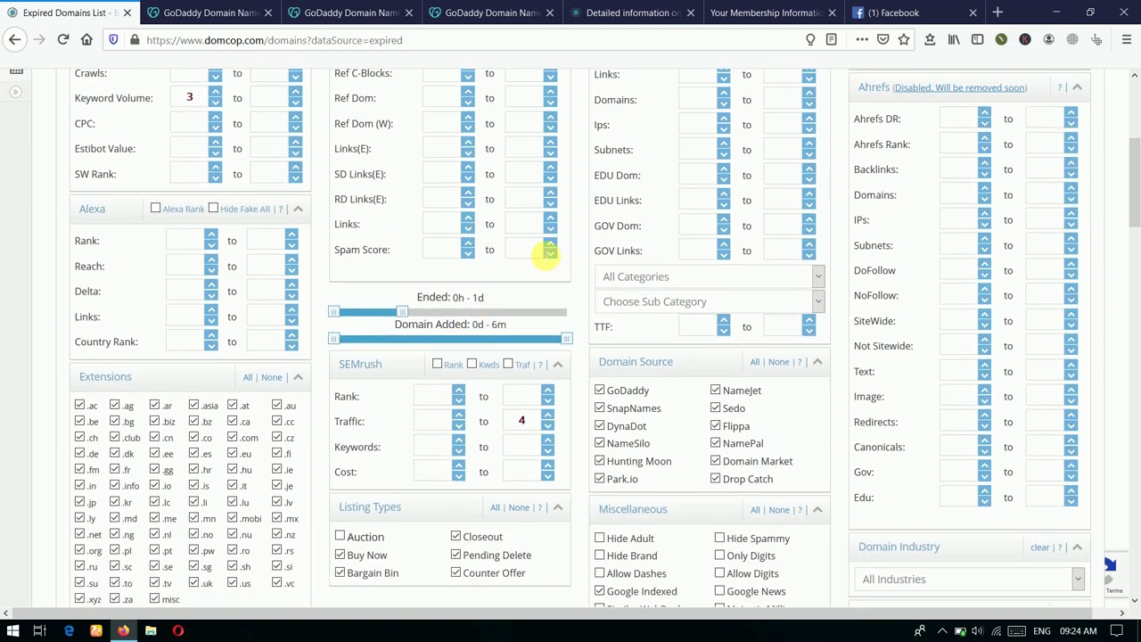
click(551, 246)
scroll(535, 283, down, 1)
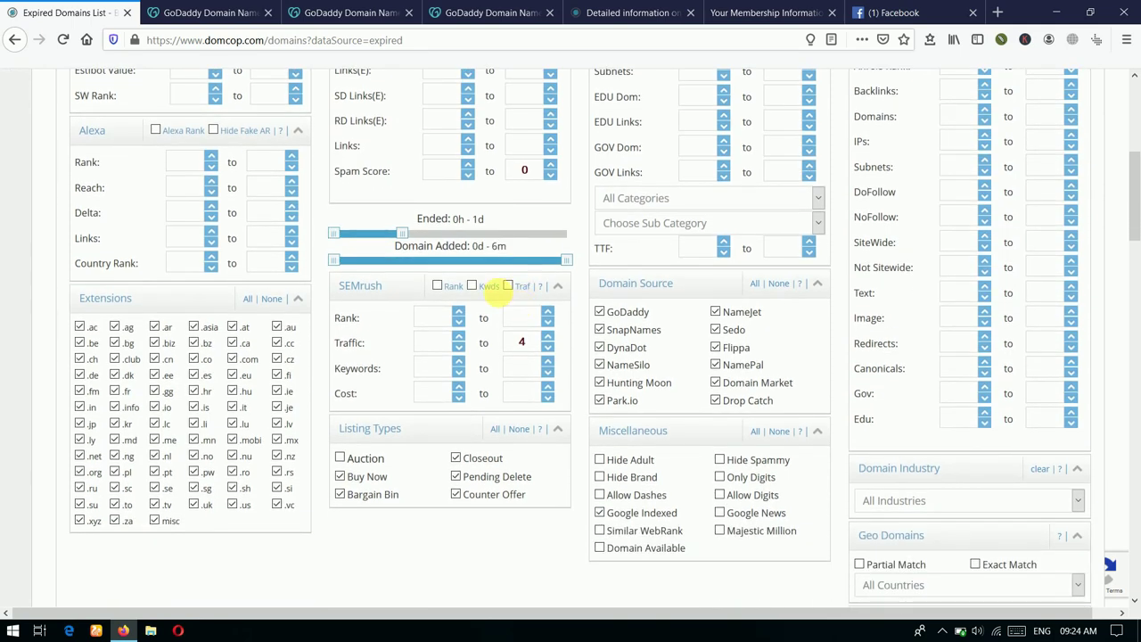
Step: Limit the domain extensions to .com, .net and .org only
scroll(218, 265, down, 1)
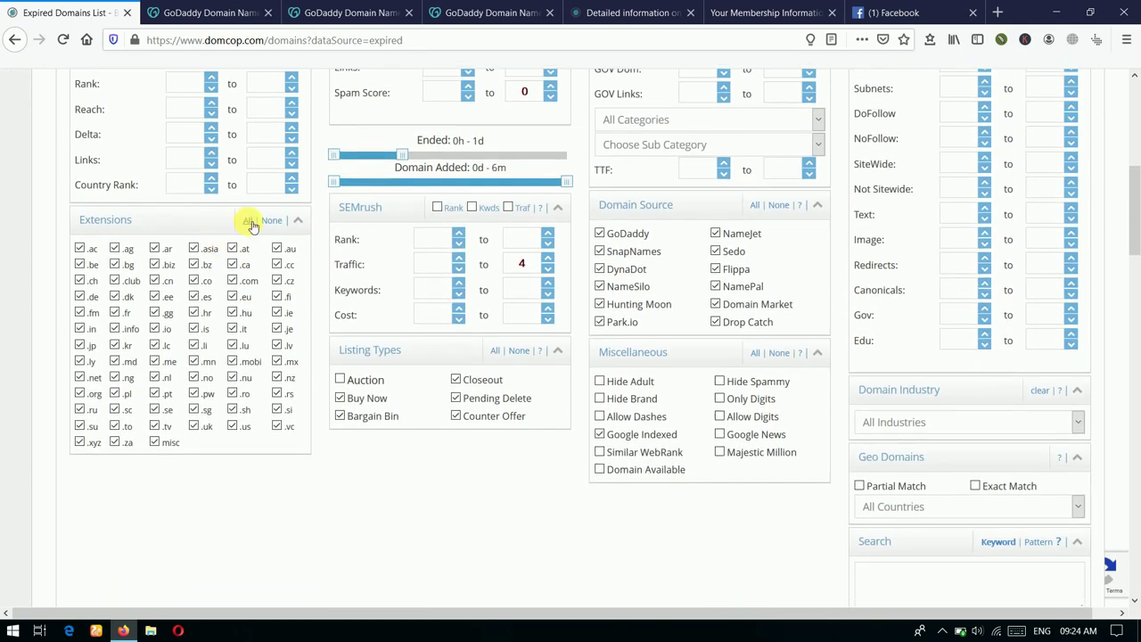
click(272, 220)
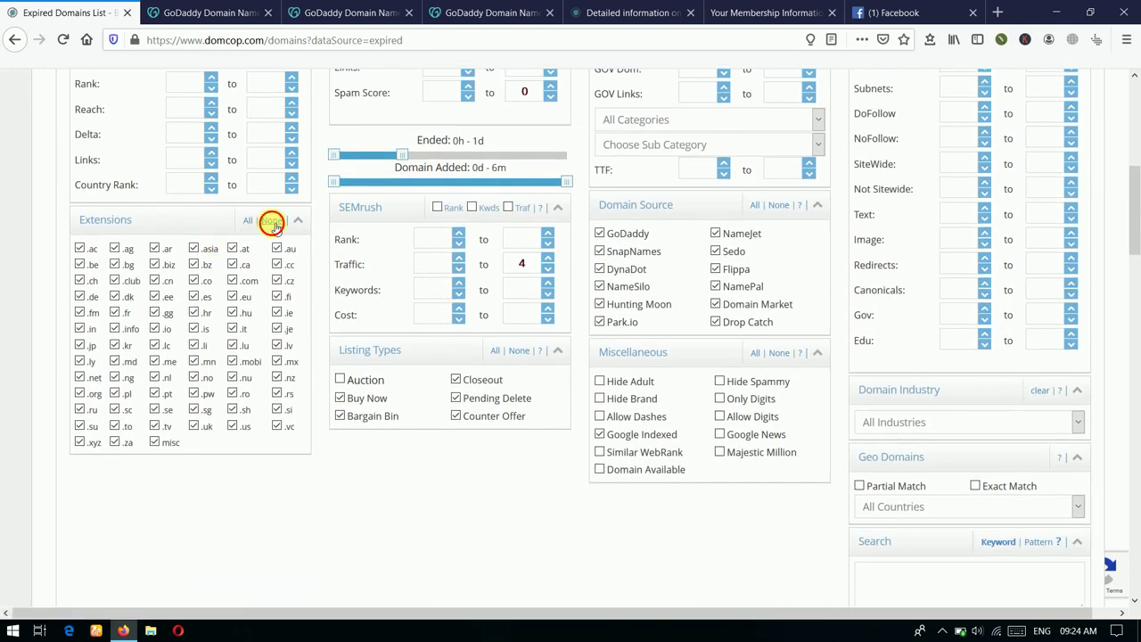
click(232, 282)
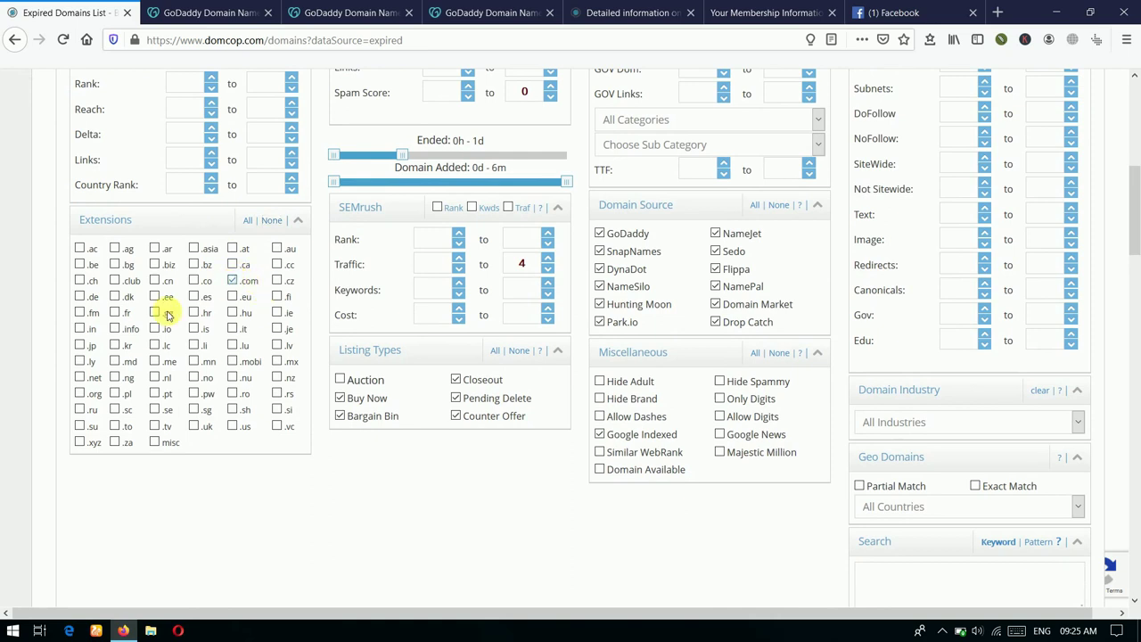
click(80, 379)
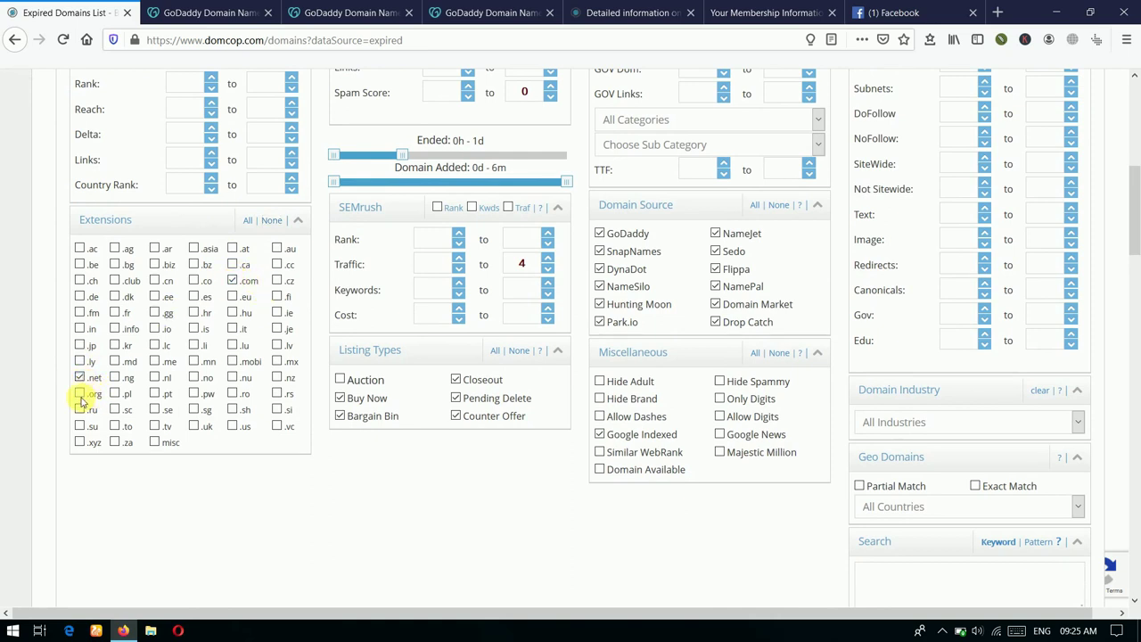
click(80, 395)
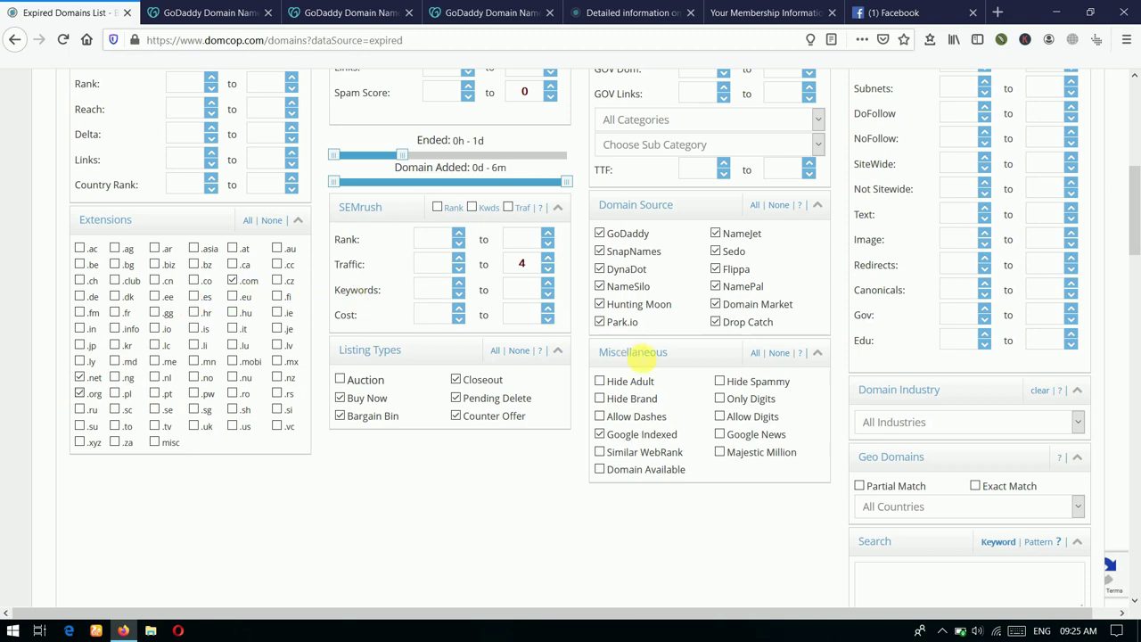
Step: Enable the Hide Adult option in the Miscellaneous filters
scroll(638, 352, down, 2)
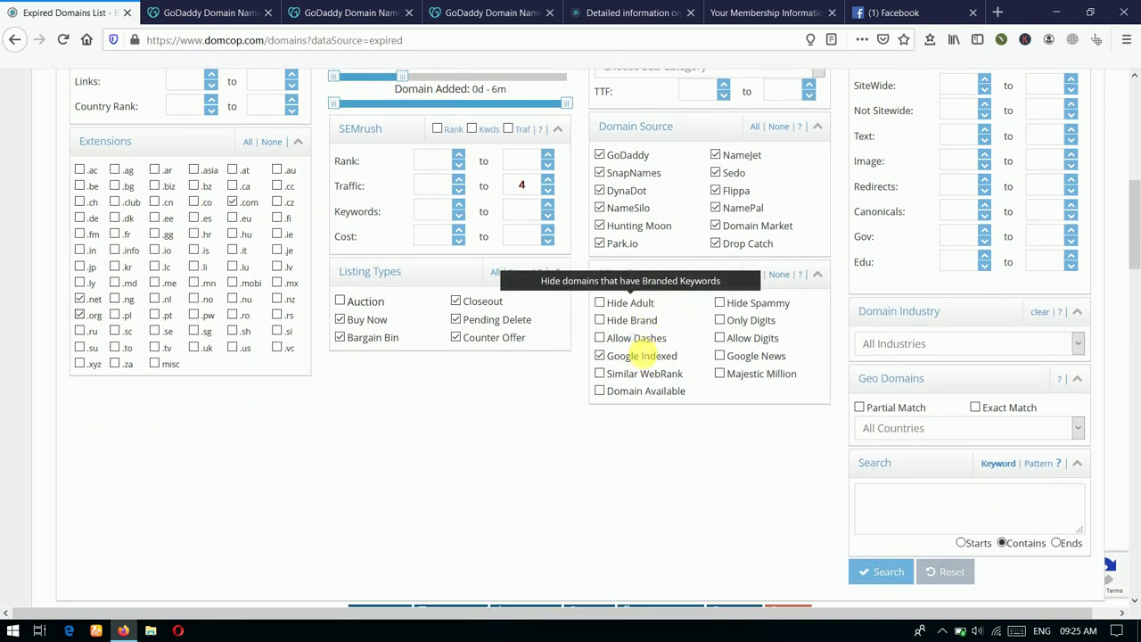
click(599, 304)
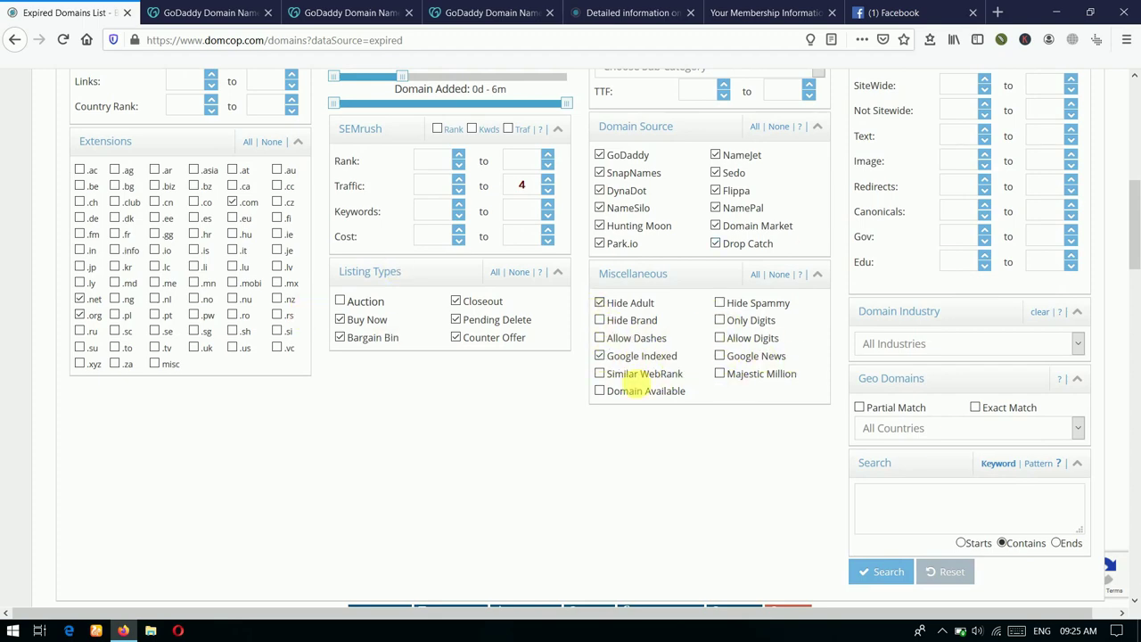
scroll(640, 381, up, 3)
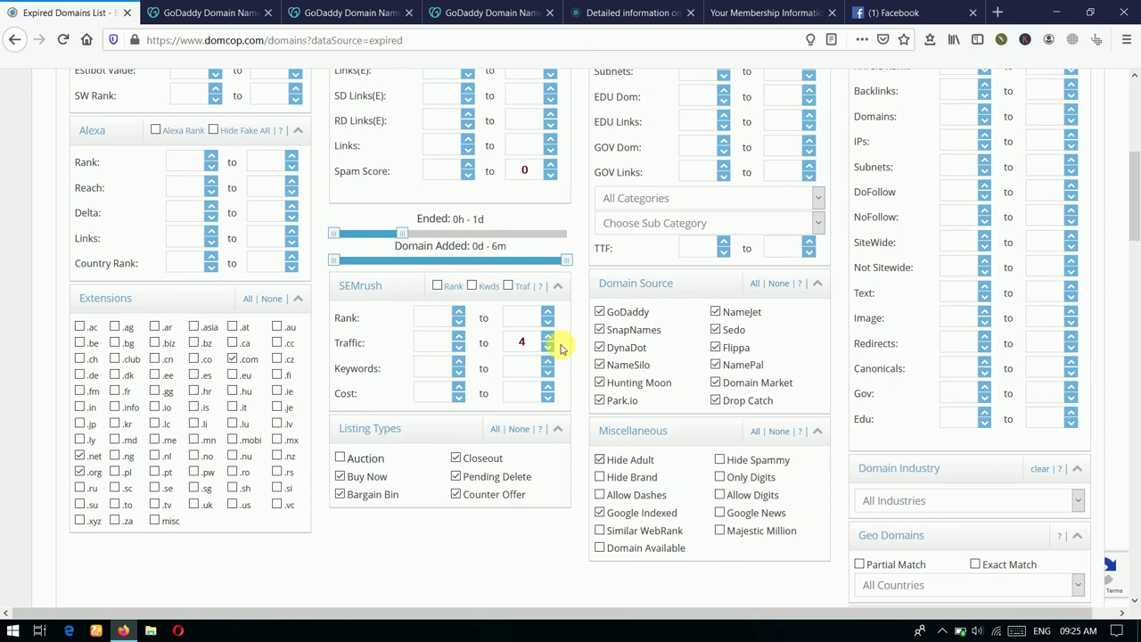
Step: Set the maximum SEMrush Traffic to 0 and the minimum Ahrefs Redirects to 10
click(547, 348)
scroll(527, 406, down, 2)
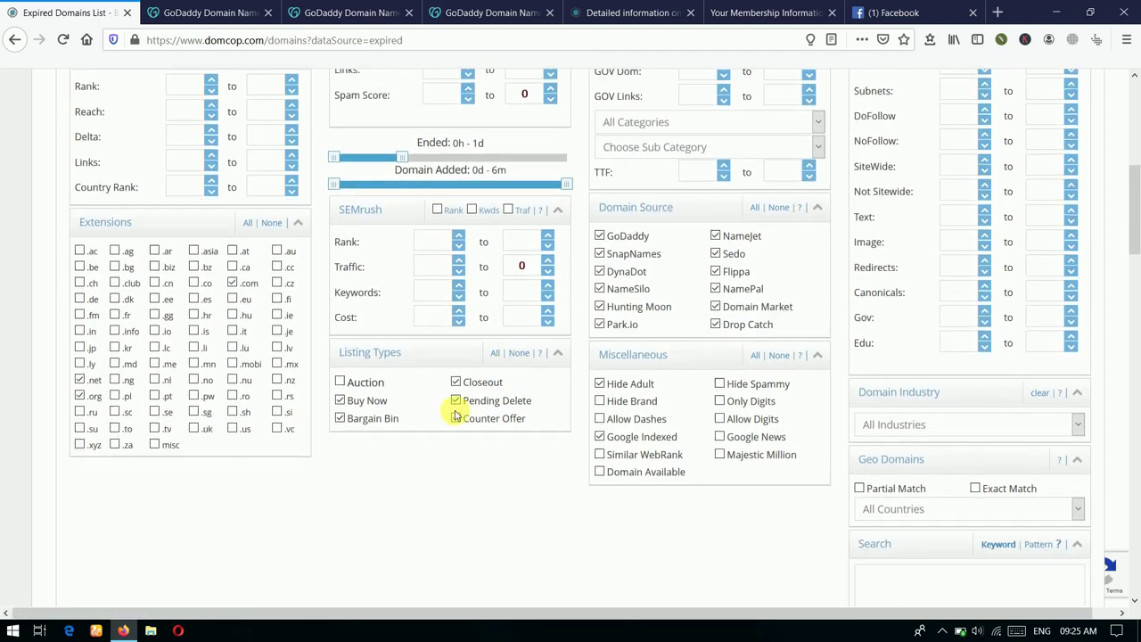
scroll(456, 416, down, 2)
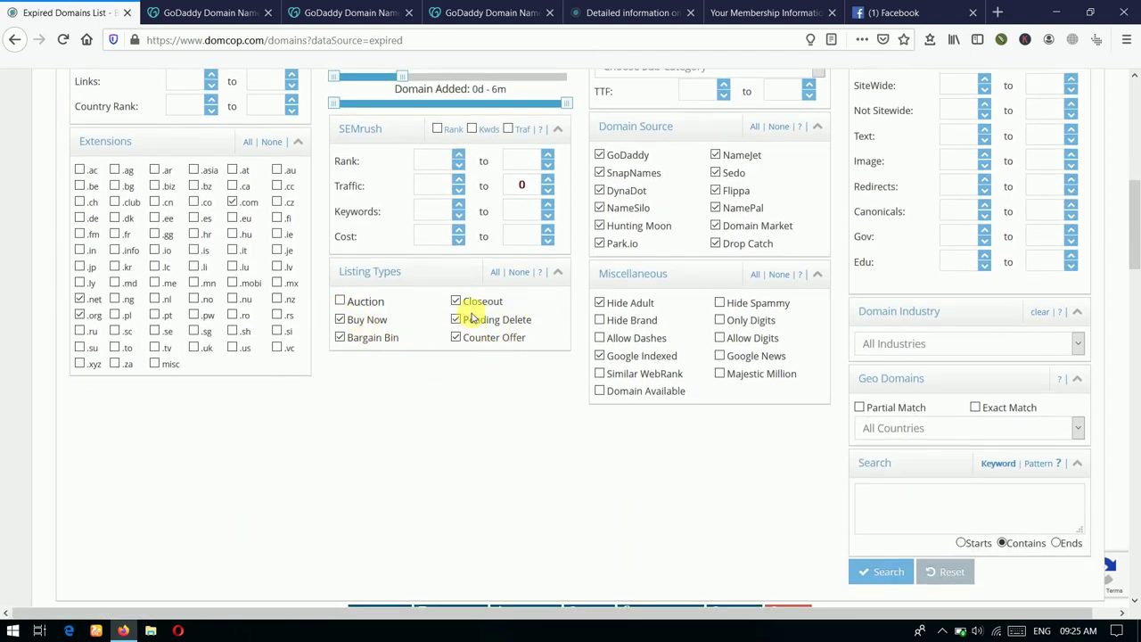
scroll(979, 355, up, 3)
click(983, 346)
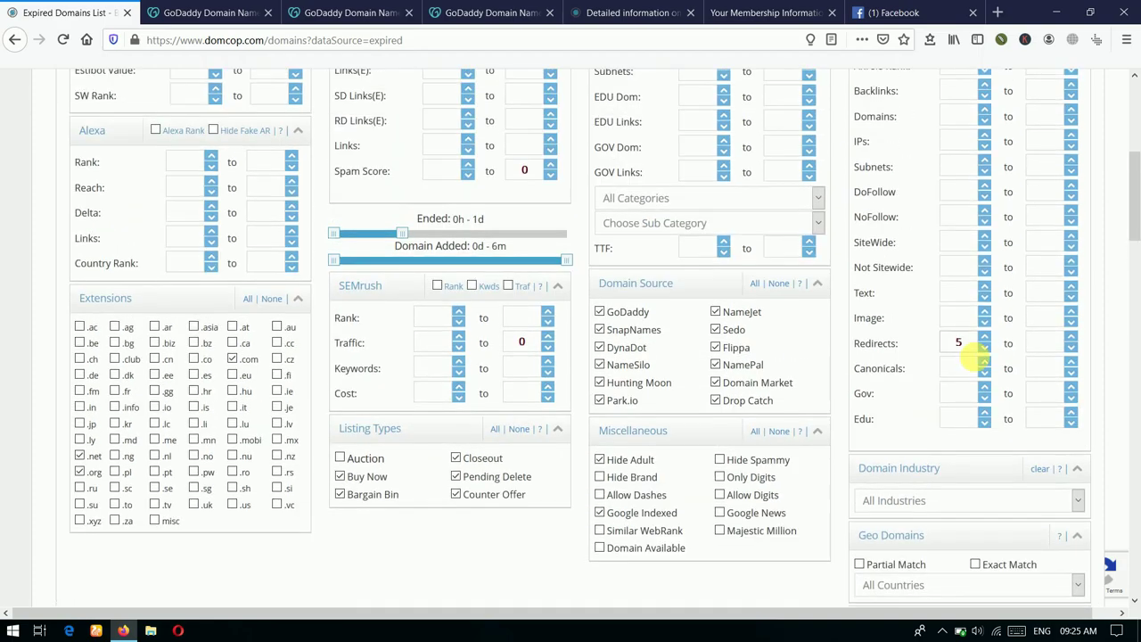
Step: Clear the minimum Keyword Volume and run the expired domain search with the advanced filters
scroll(979, 356, up, 8)
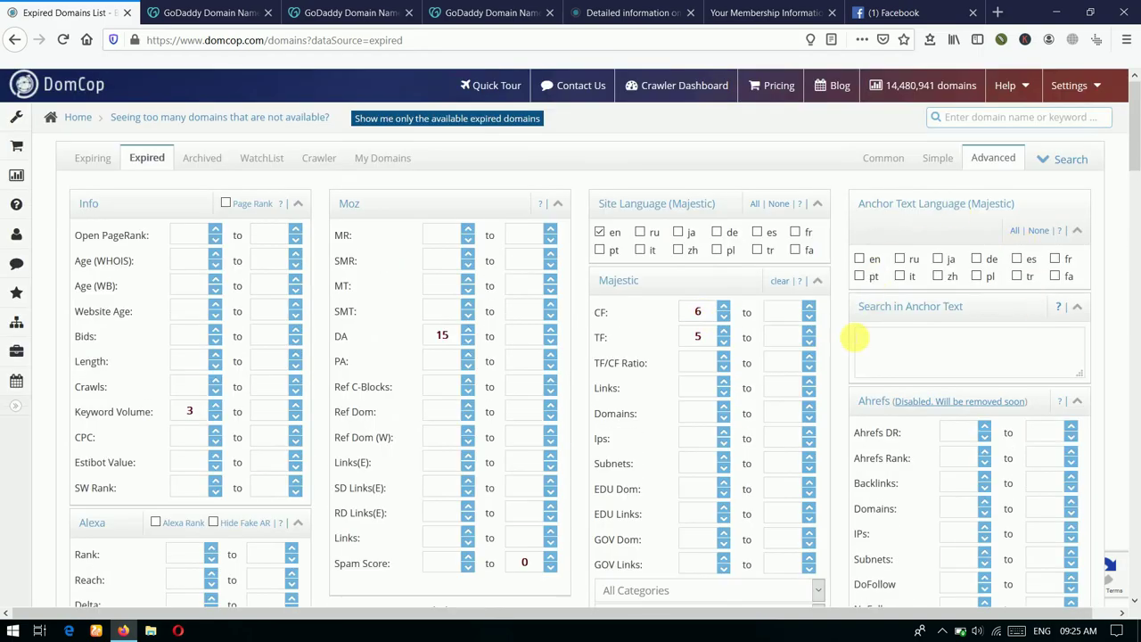
scroll(758, 358, down, 10)
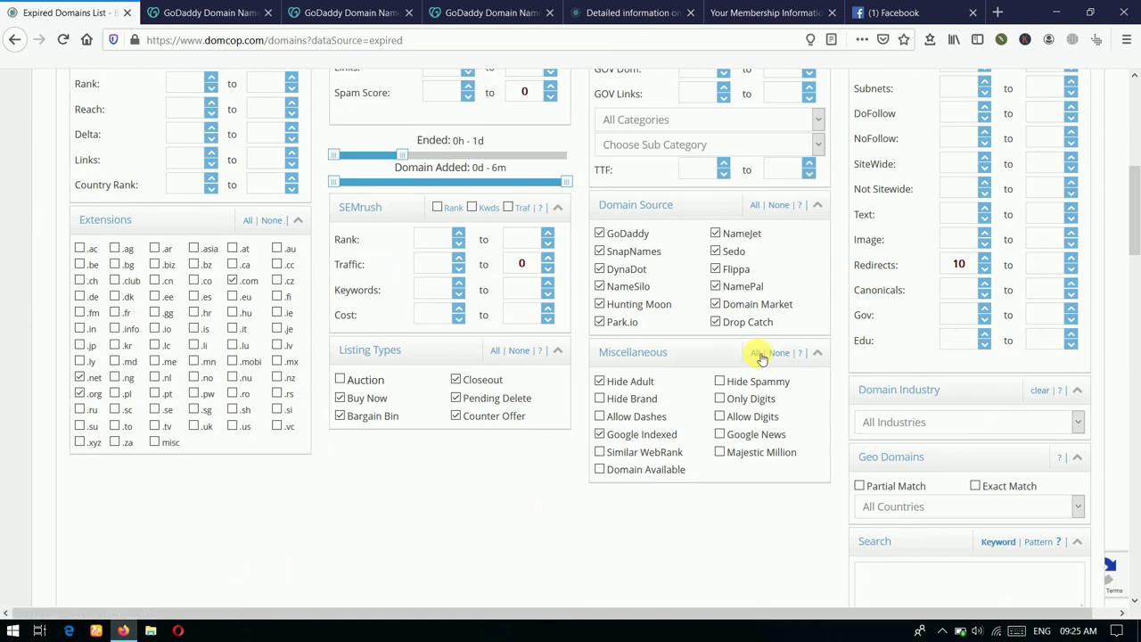
scroll(760, 357, up, 6)
scroll(758, 358, down, 2)
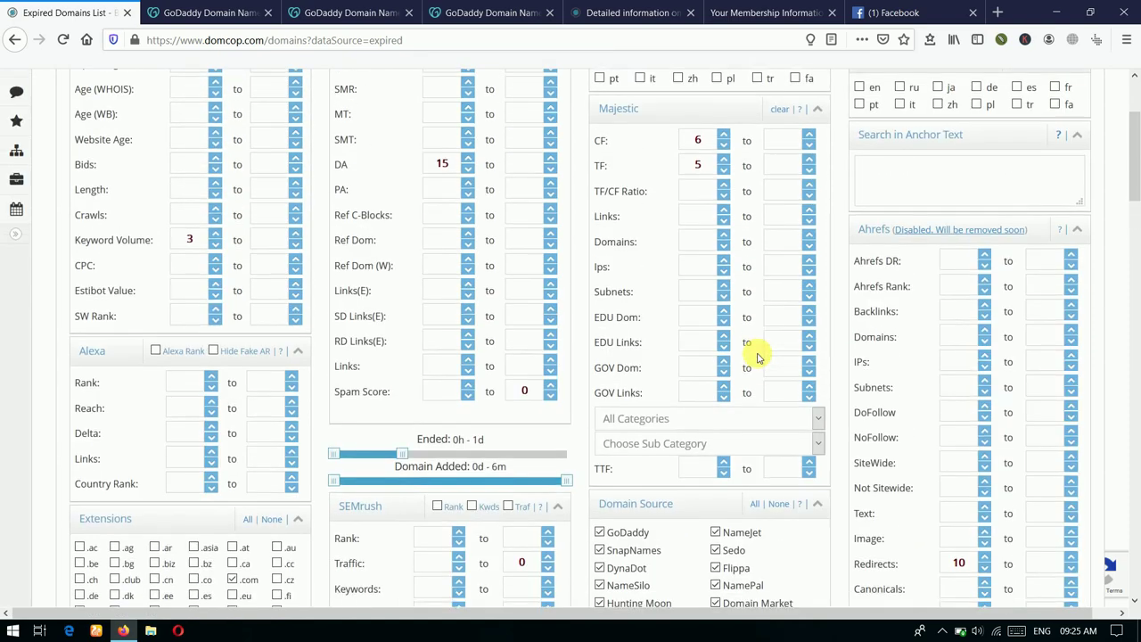
scroll(218, 214, up, 2)
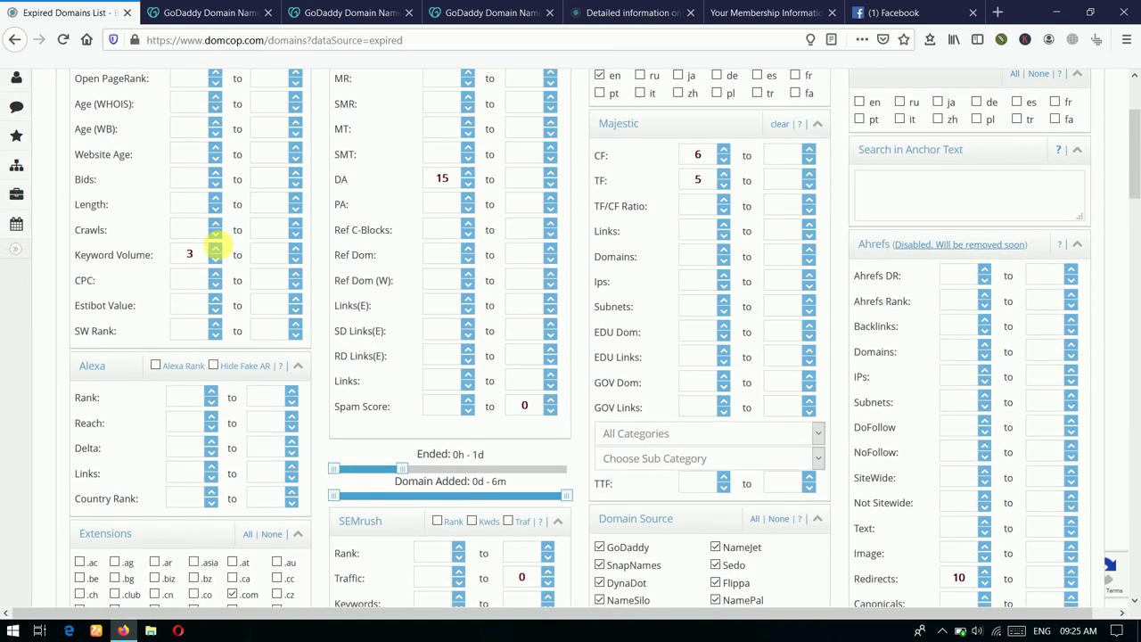
key(Return)
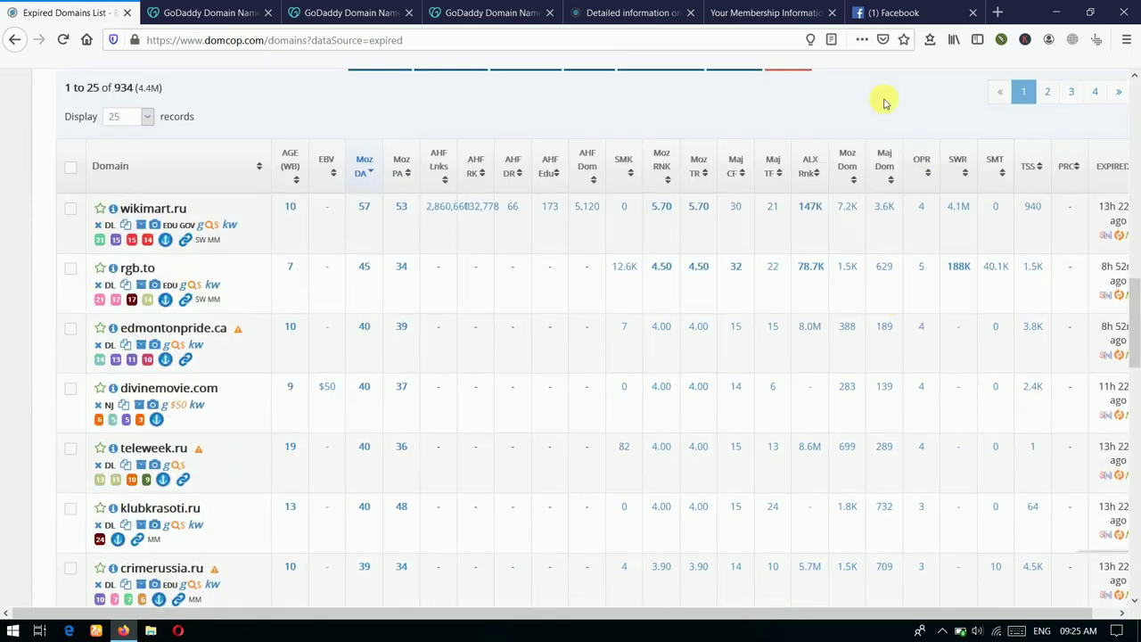
scroll(883, 103, up, 3)
click(876, 262)
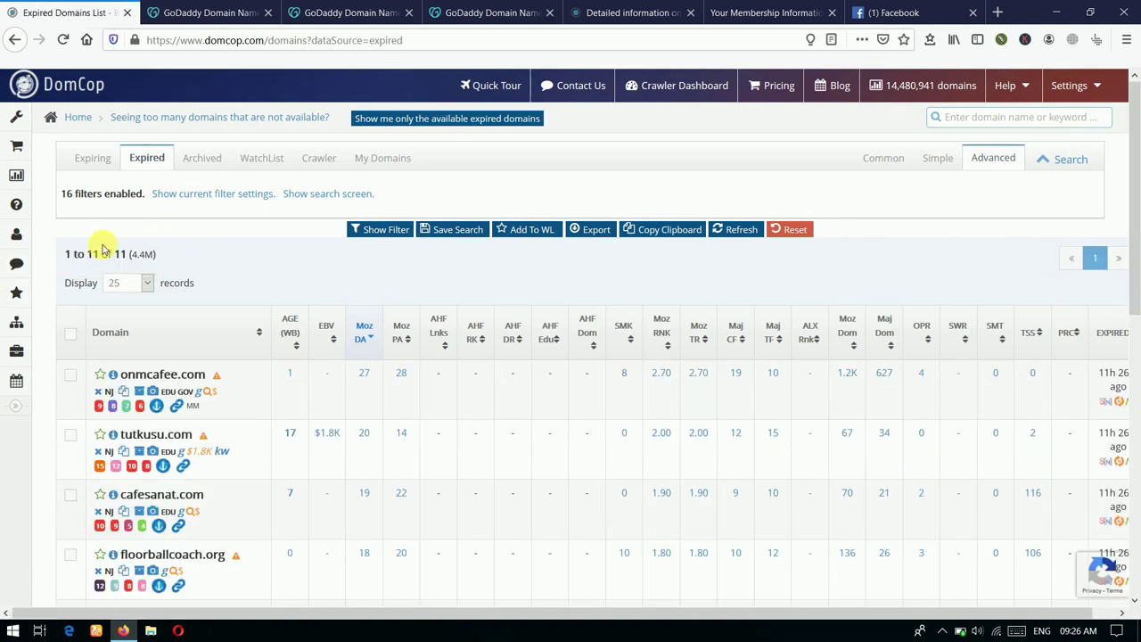
Step: Check whether onmcafee.com is available on GoDaddy and return to the expired domains list
drag(94, 253, 217, 280)
click(216, 280)
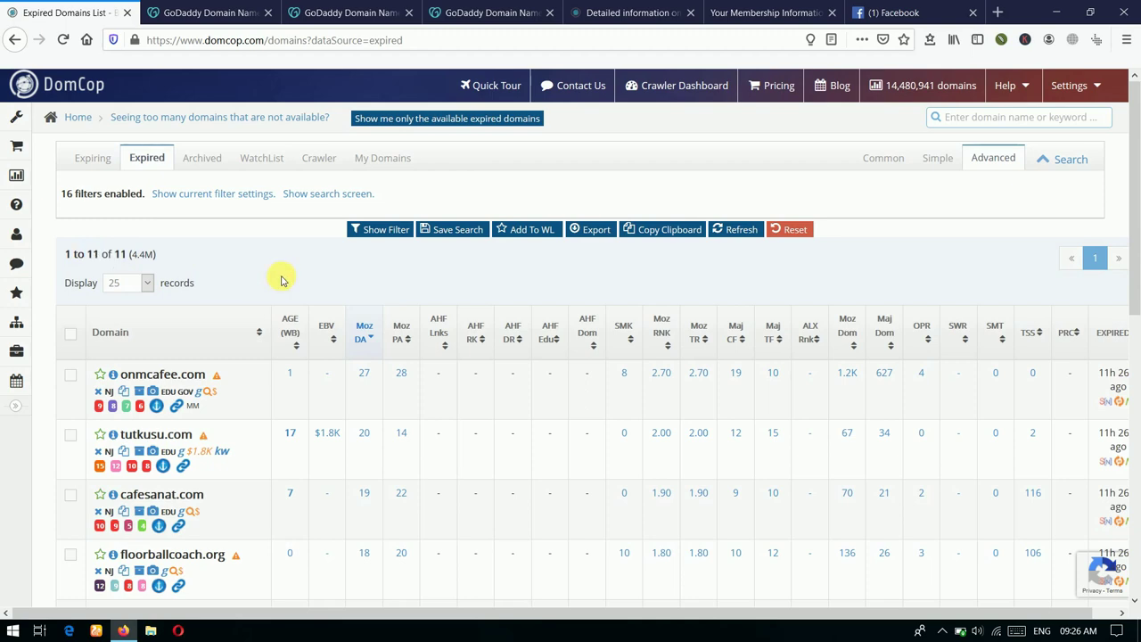
scroll(355, 270, down, 1)
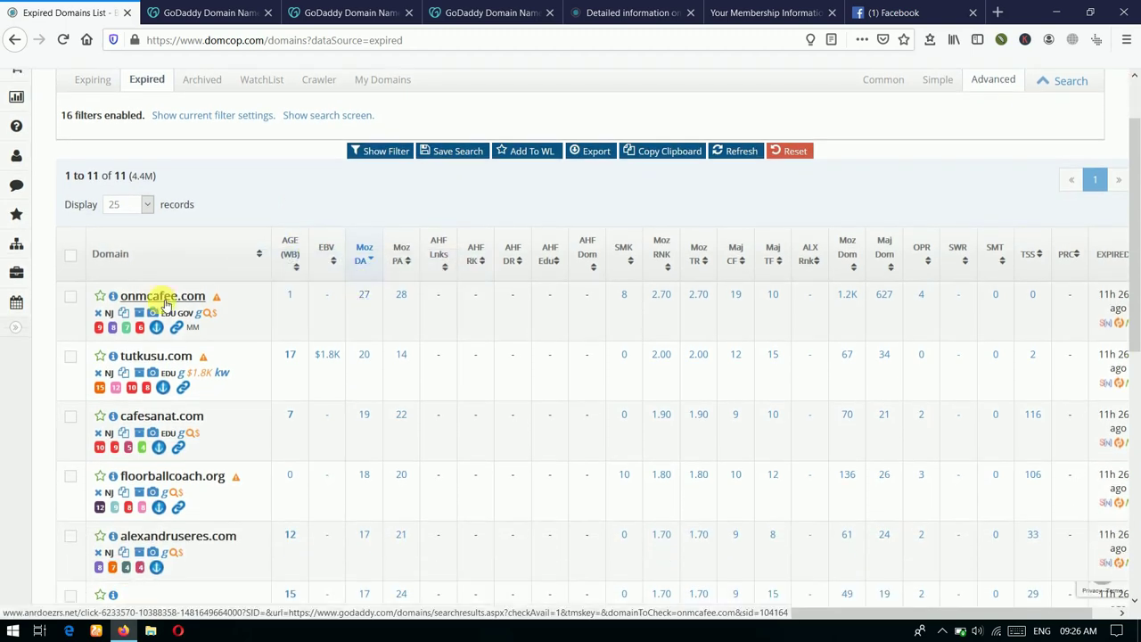
click(156, 303)
click(54, 13)
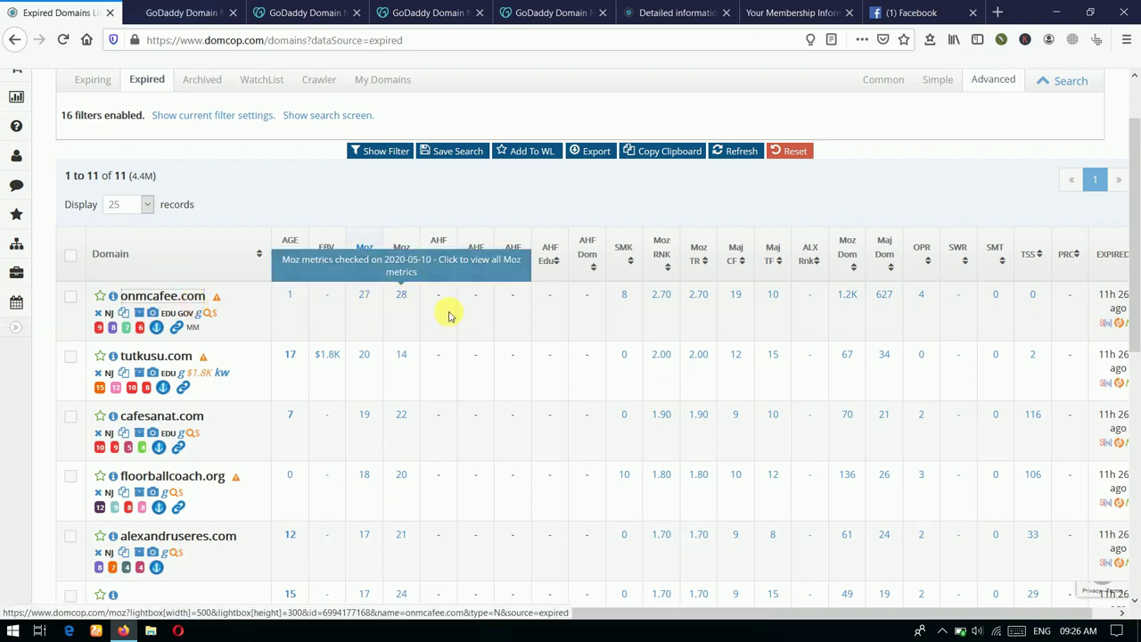
scroll(489, 313, down, 3)
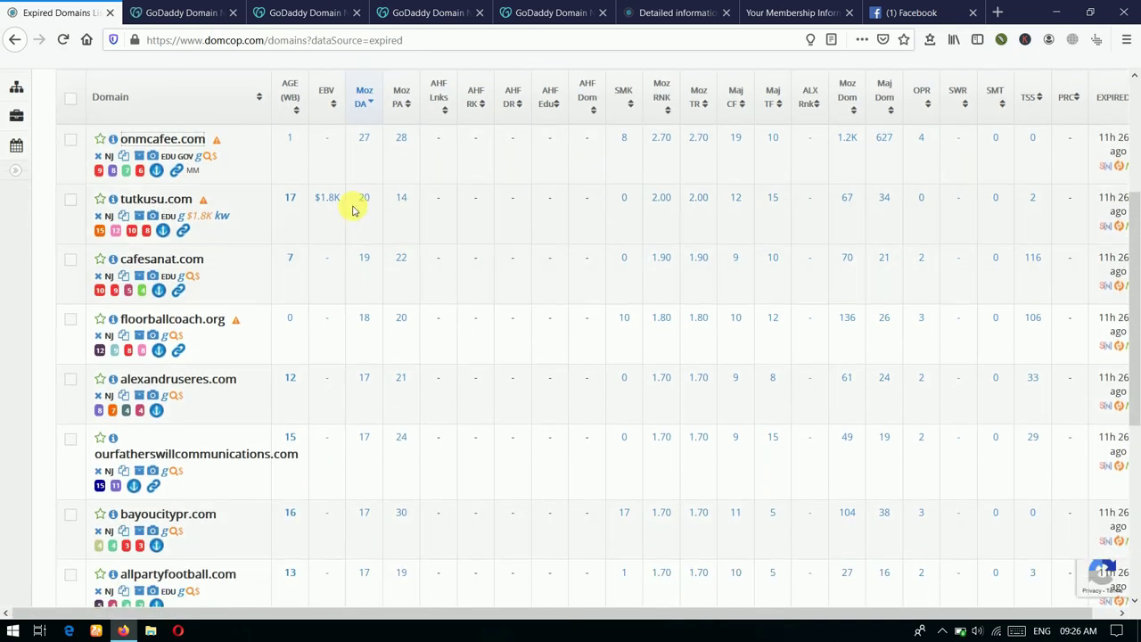
click(156, 208)
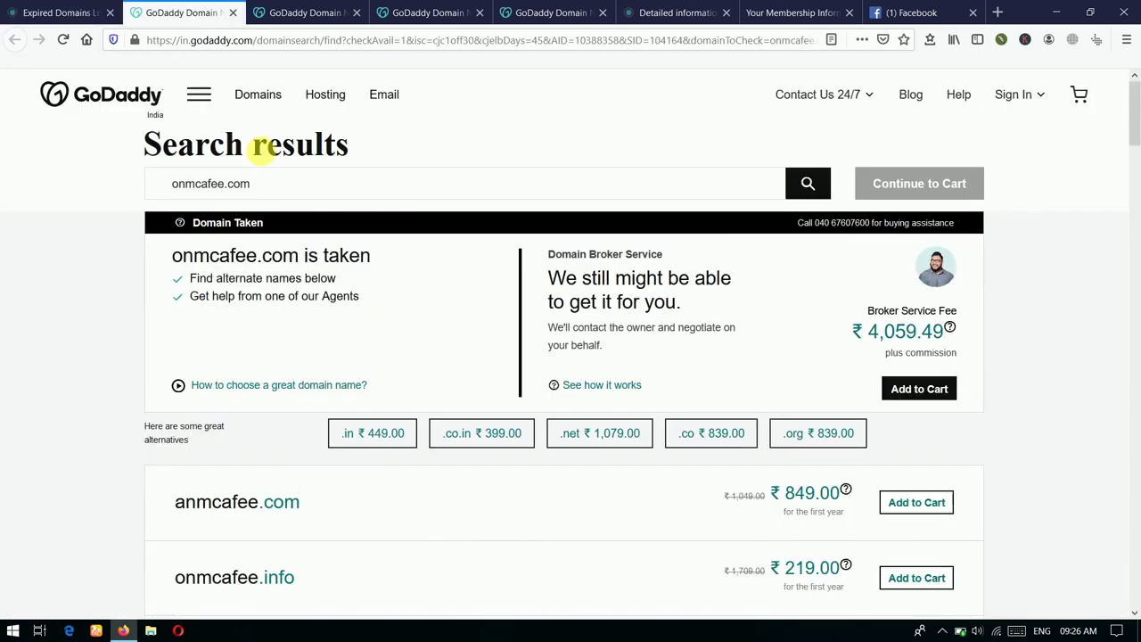
click(29, 7)
Step: Check floorballcoach.org's availability on GoDaddy, reviewing the rest of the filtered domains while its page loads
scroll(198, 241, down, 2)
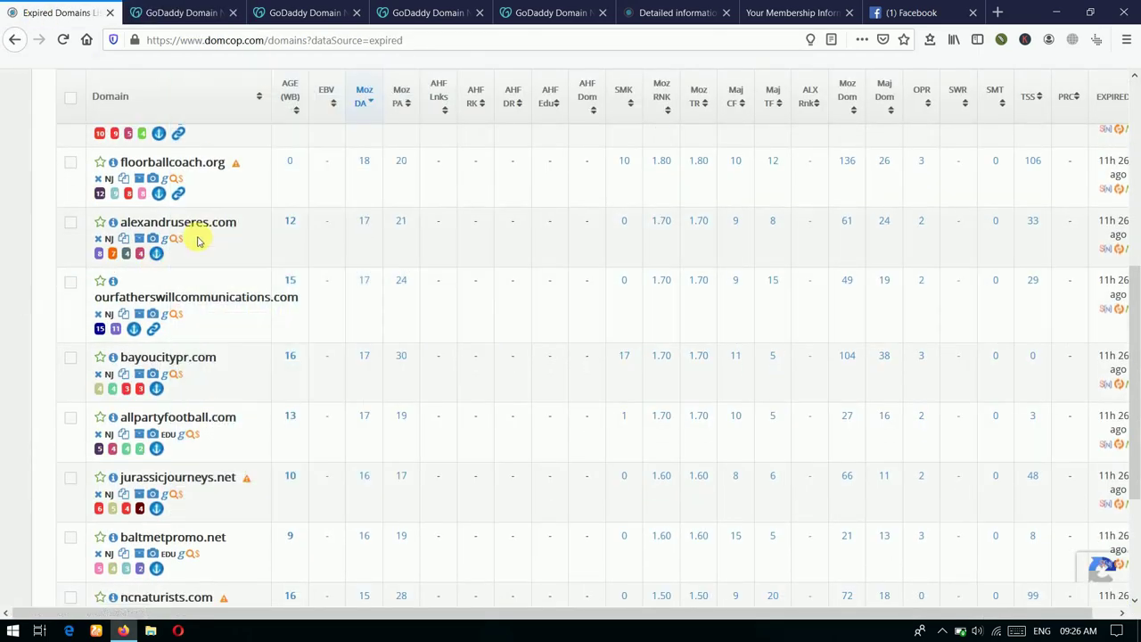
click(199, 165)
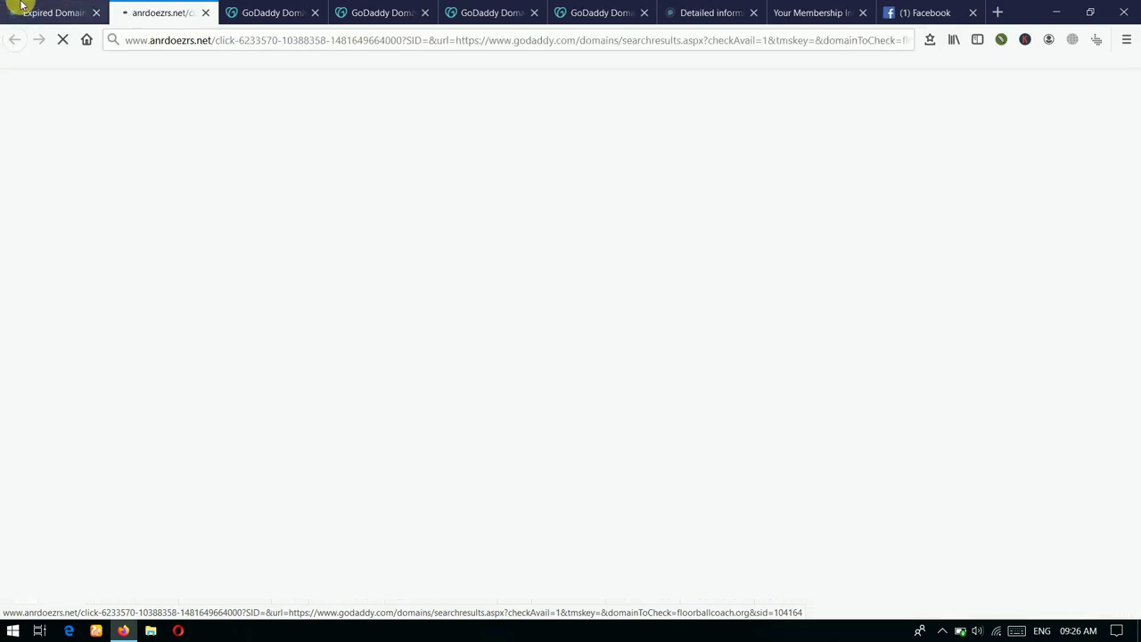
click(22, 7)
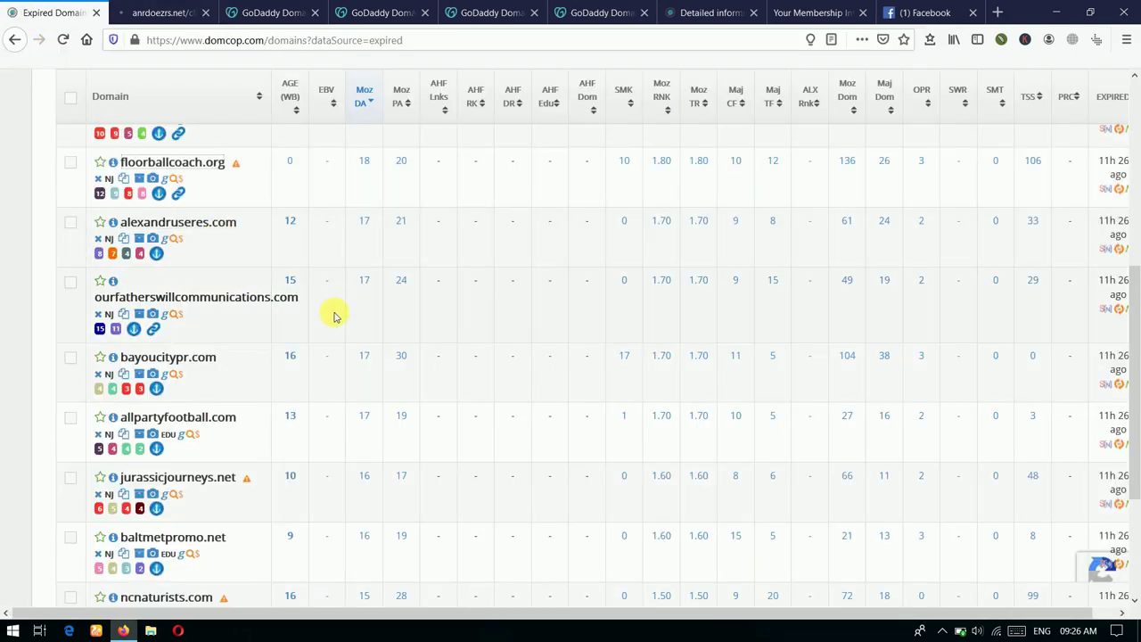
scroll(176, 307, down, 2)
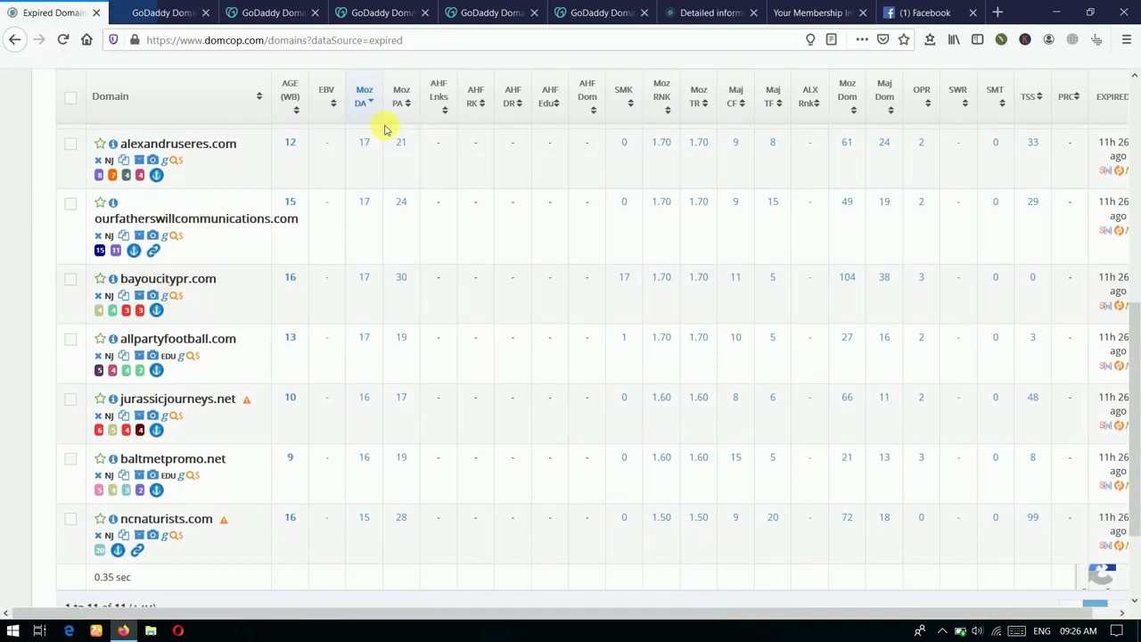
scroll(372, 321, up, 3)
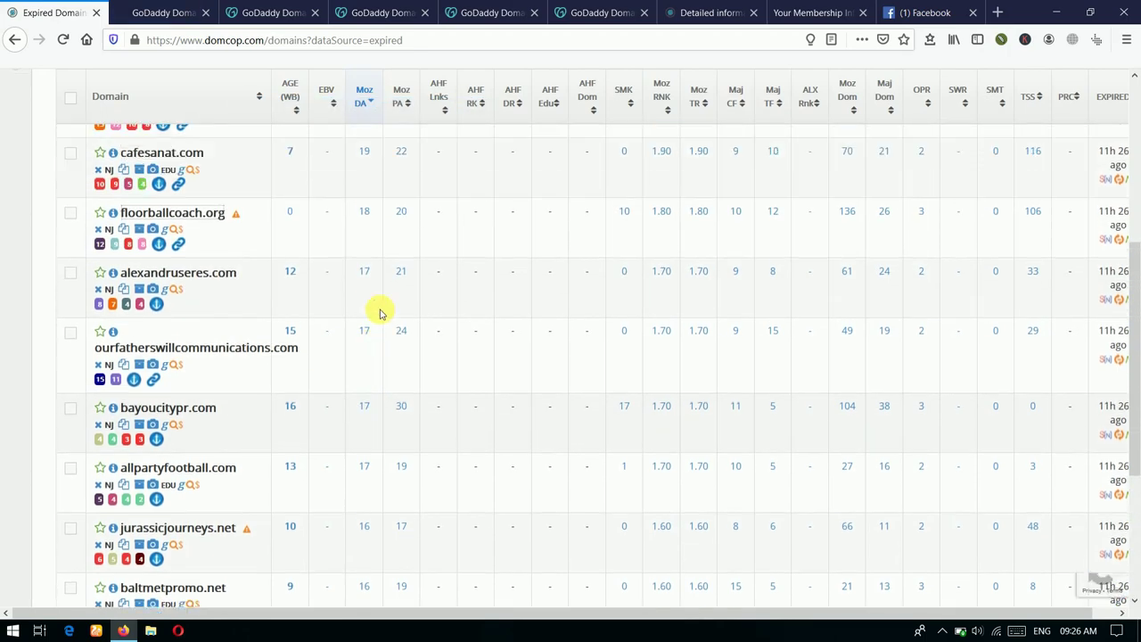
scroll(374, 303, up, 5)
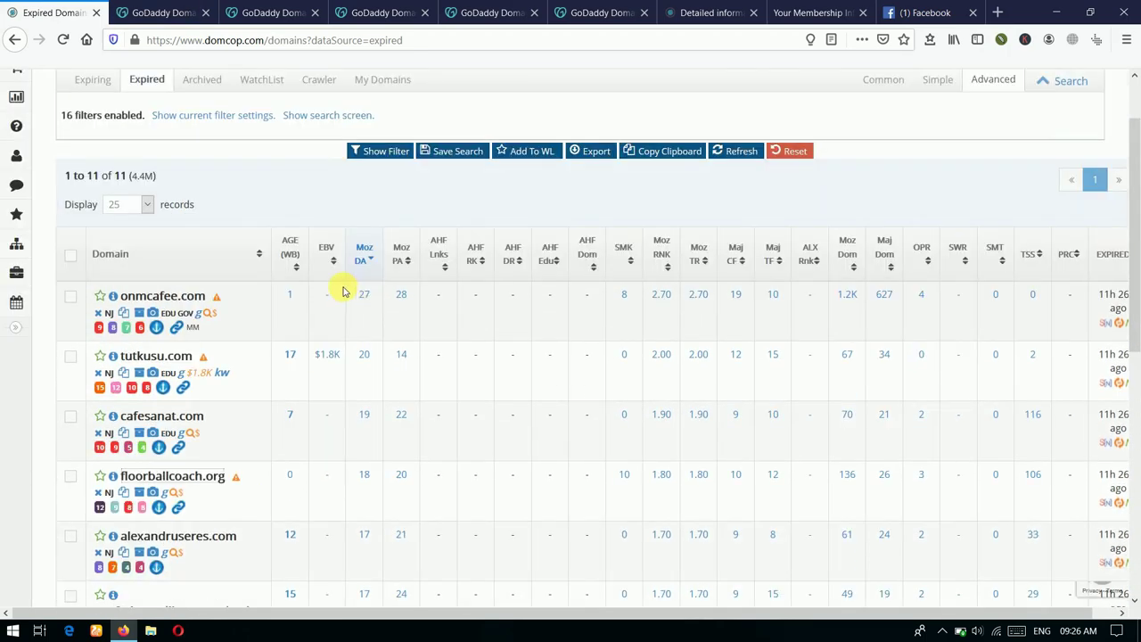
scroll(344, 291, down, 10)
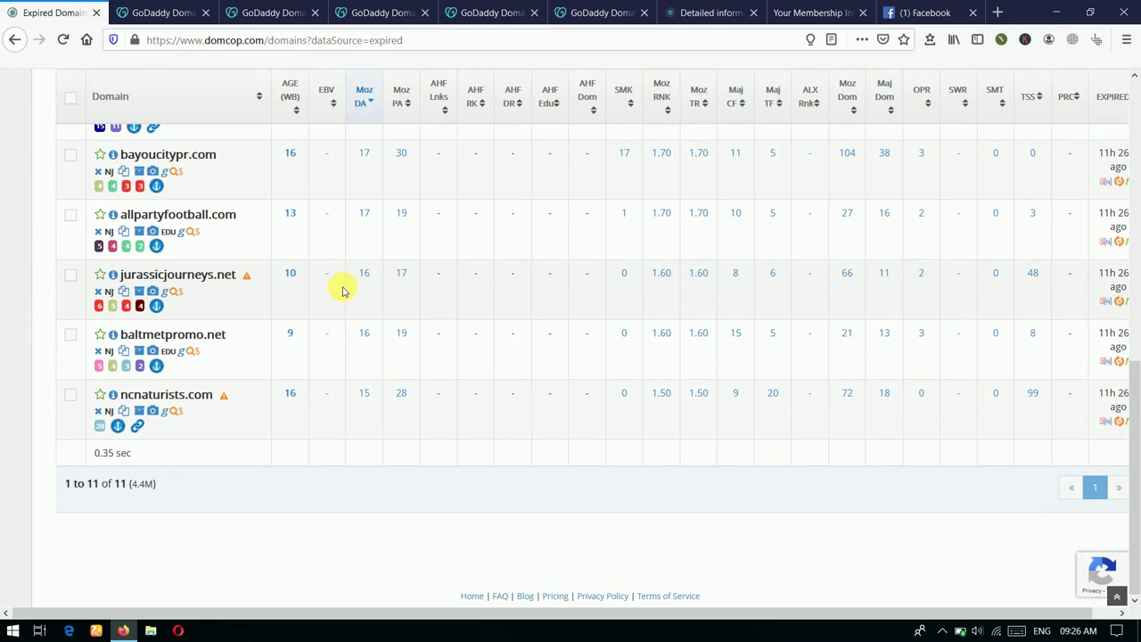
scroll(344, 291, up, 10)
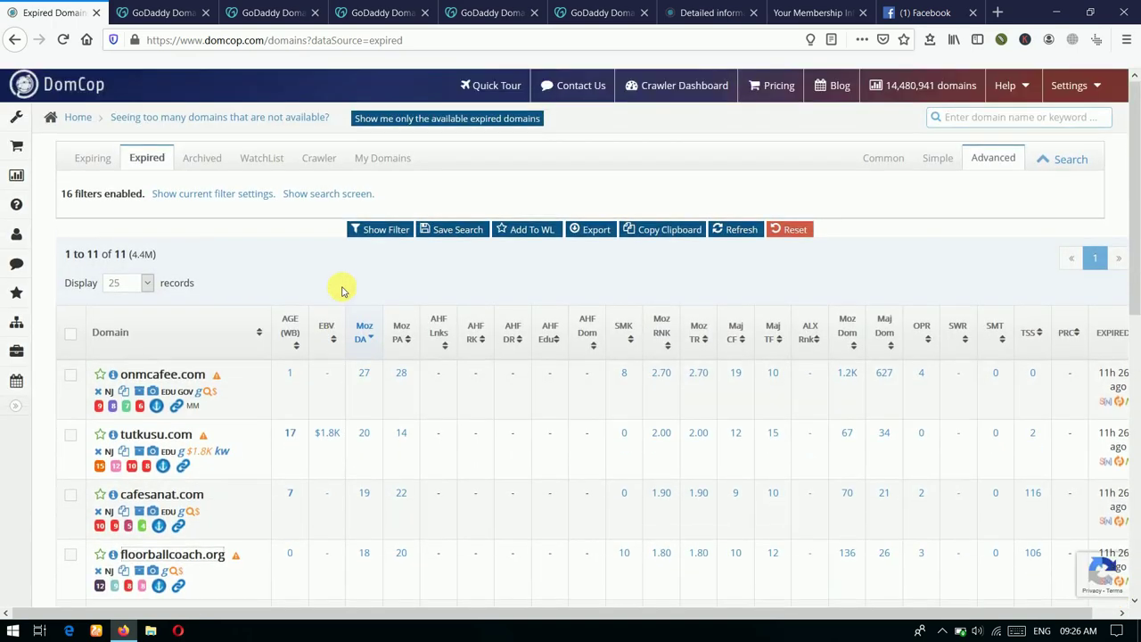
click(165, 12)
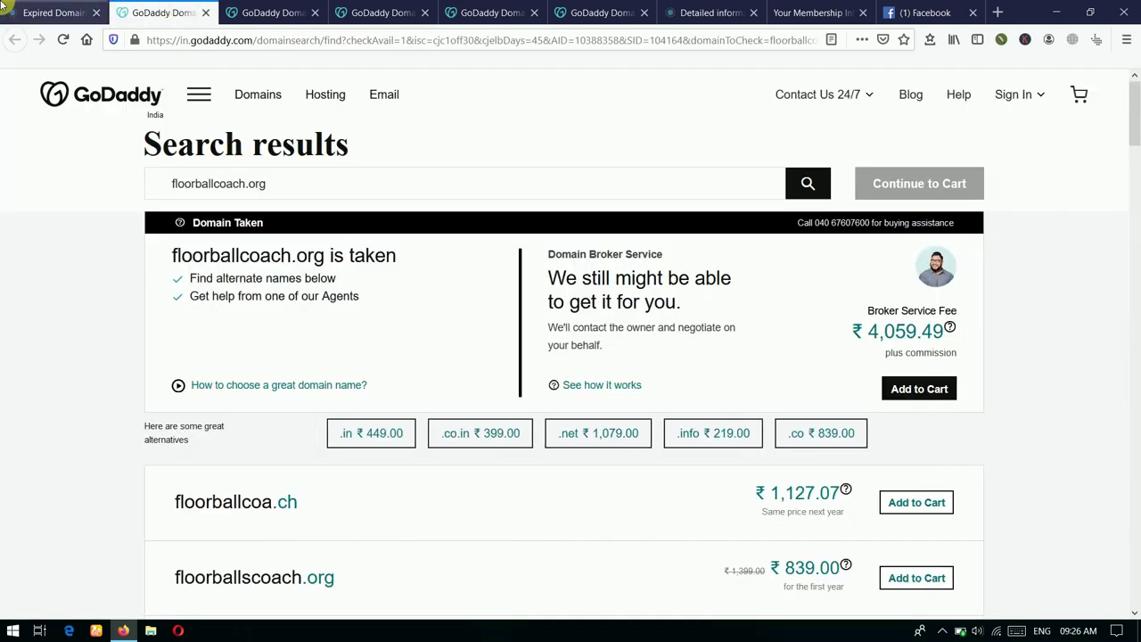
click(4, 8)
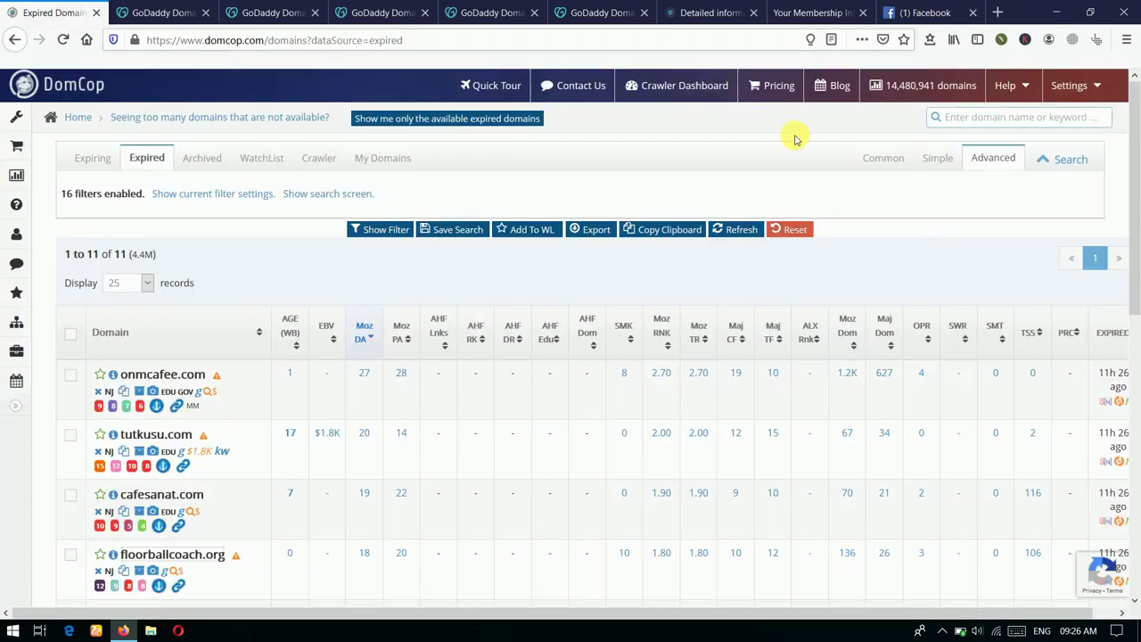
Step: Reopen the advanced search filters and turn off the Google Indexed option under Miscellaneous
click(1047, 185)
scroll(933, 226, down, 4)
scroll(683, 343, down, 2)
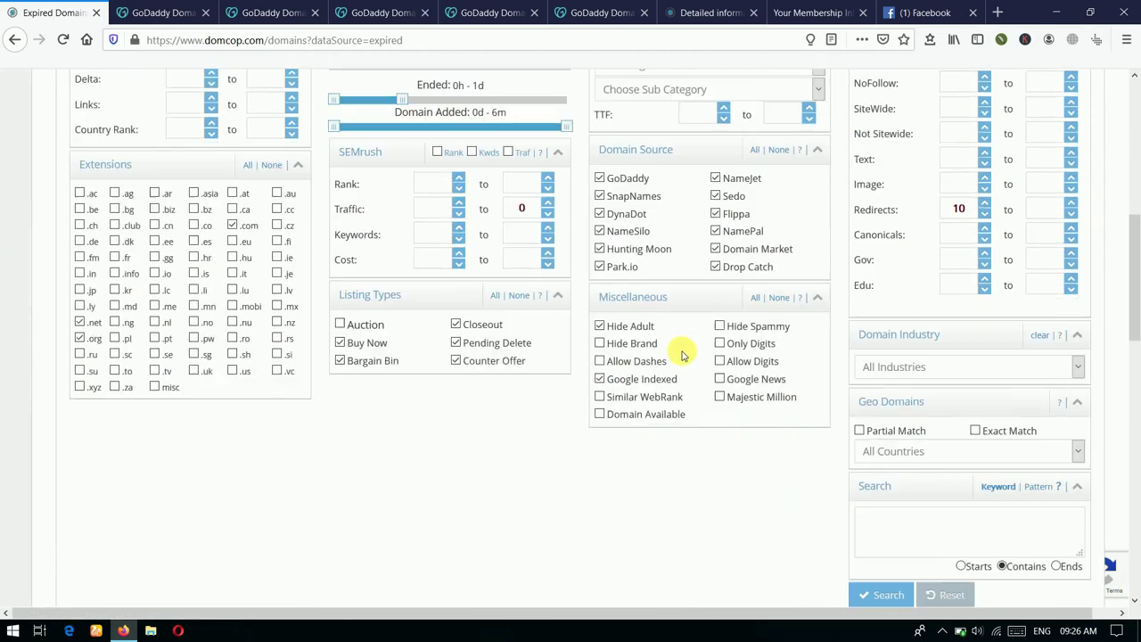
scroll(683, 355, down, 1)
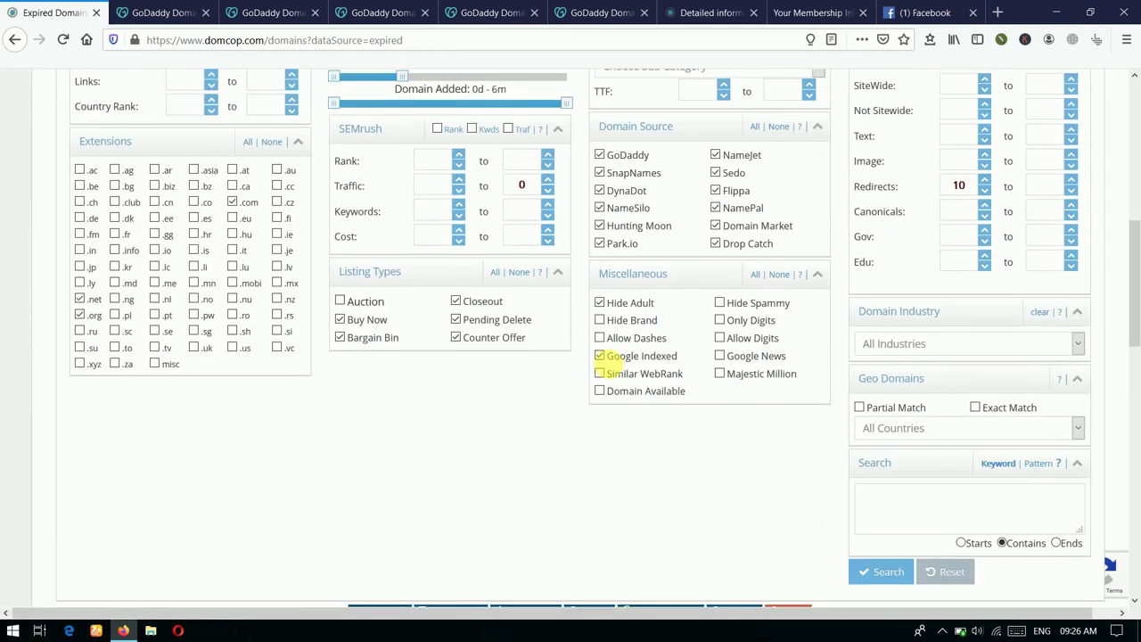
click(601, 356)
scroll(415, 377, up, 2)
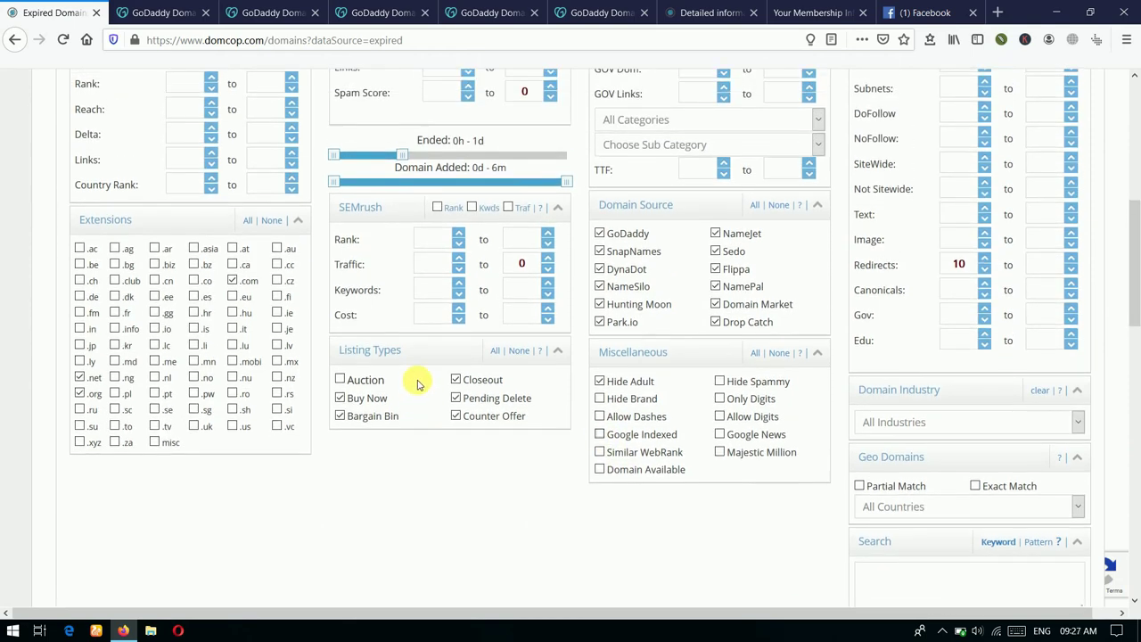
Step: Set the minimum Majestic TF and CF and the minimum Ahrefs Redirects to 0
scroll(534, 347, up, 10)
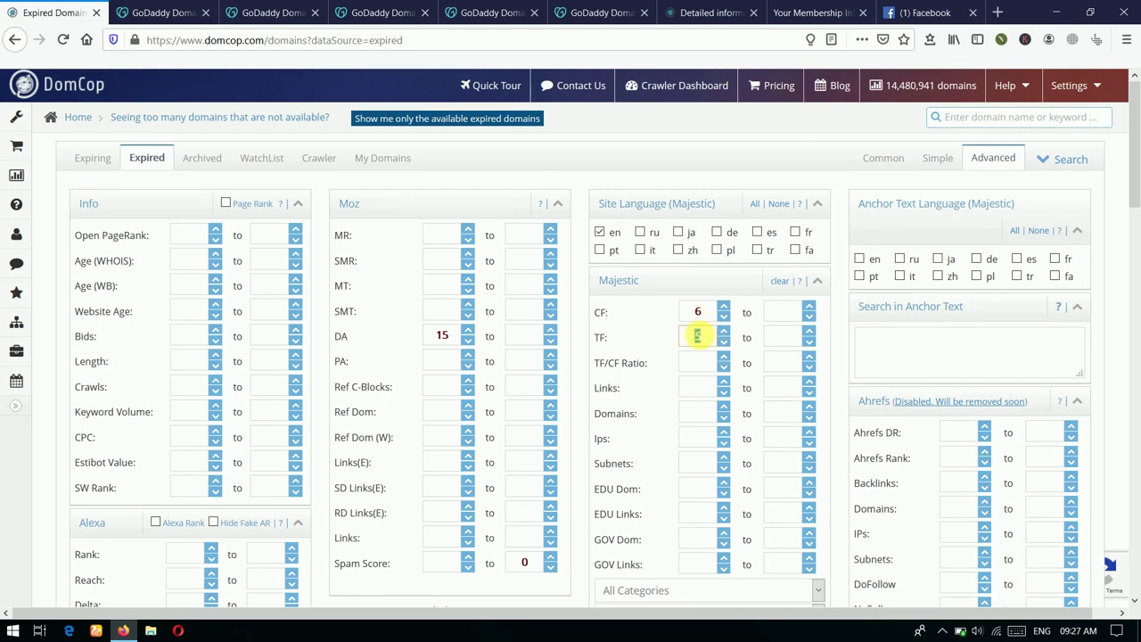
click(699, 312)
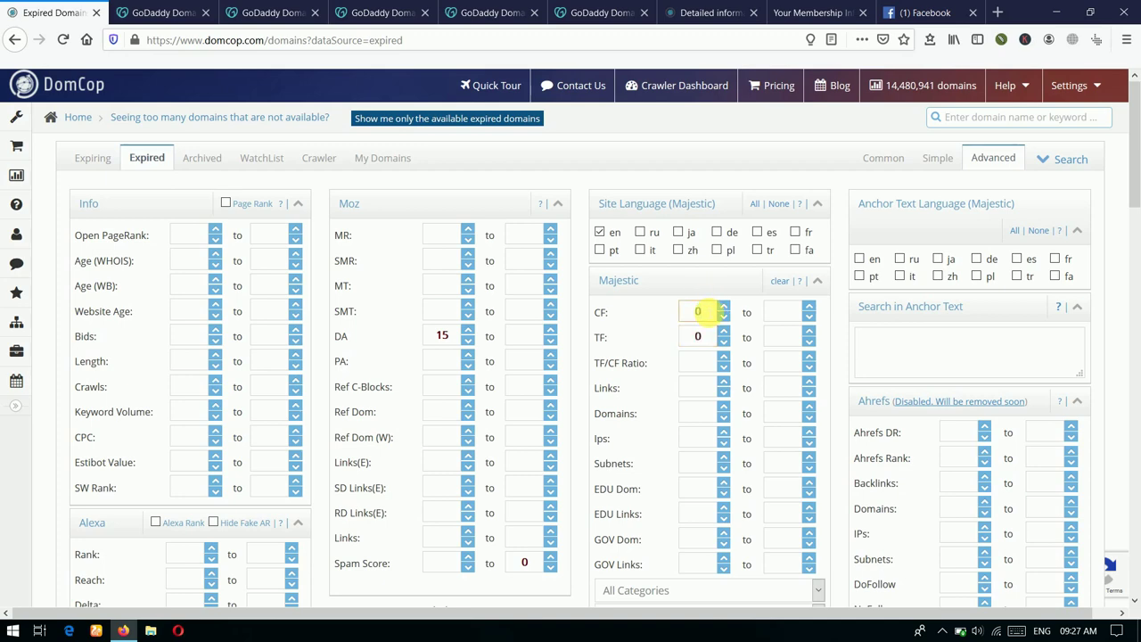
scroll(698, 311, down, 5)
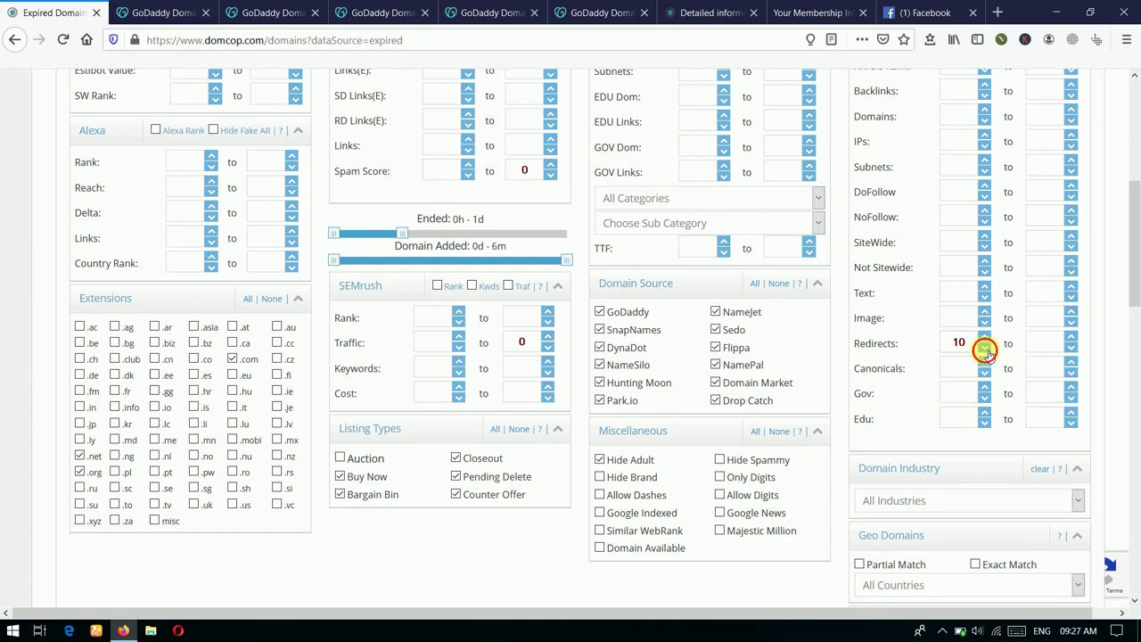
double_click(961, 342)
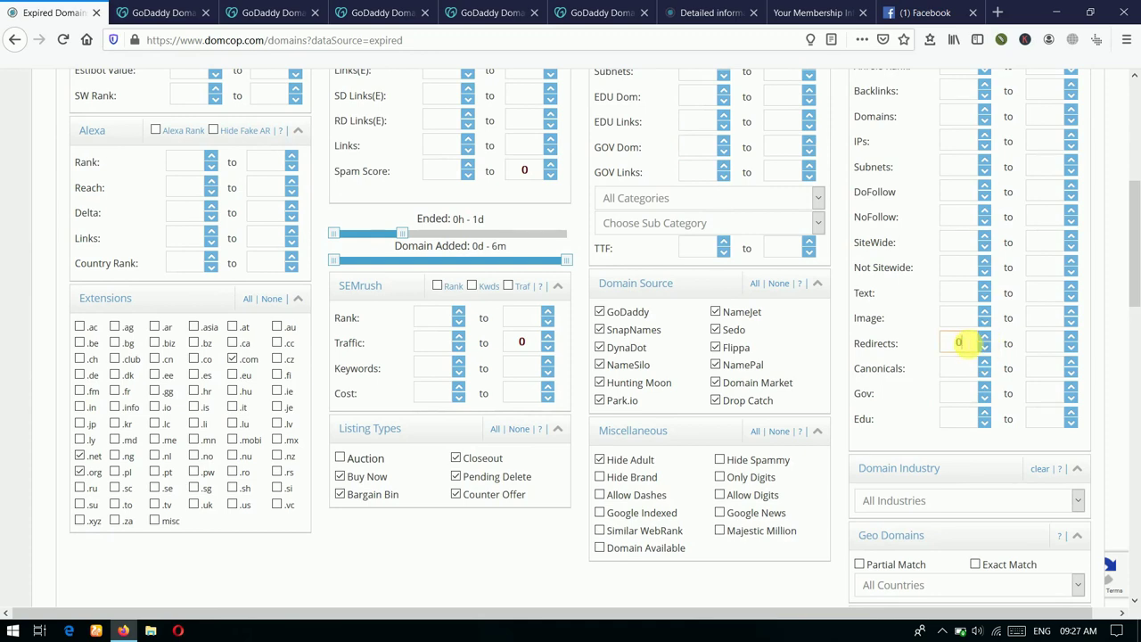
text(0)
Step: Run the search with the relaxed filters and look through the expired domains found
scroll(873, 339, down, 3)
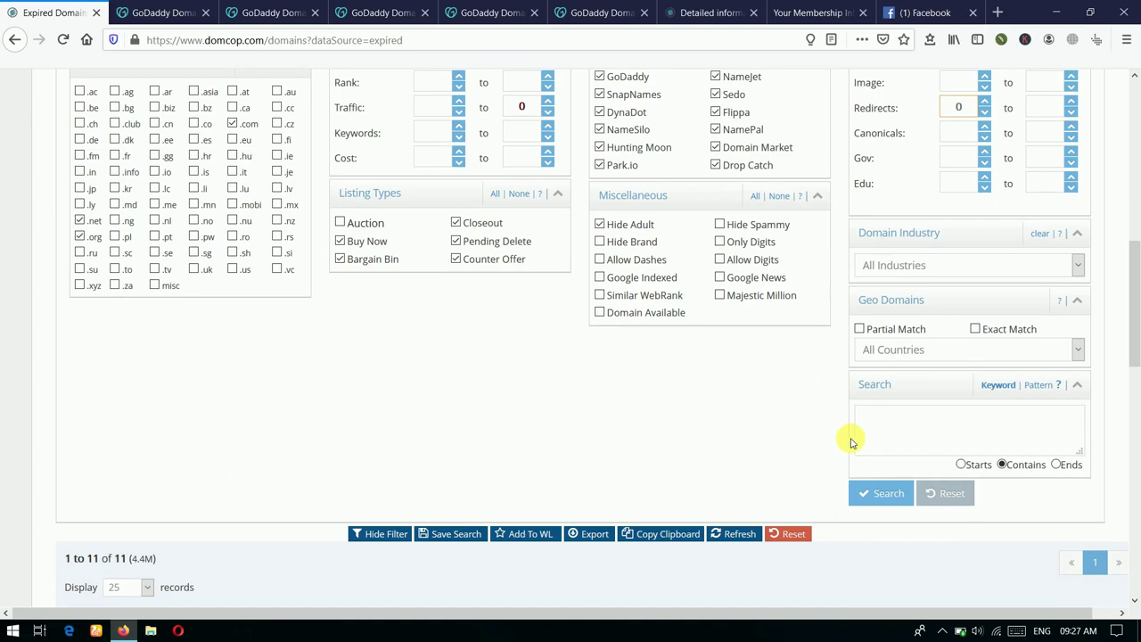
click(878, 493)
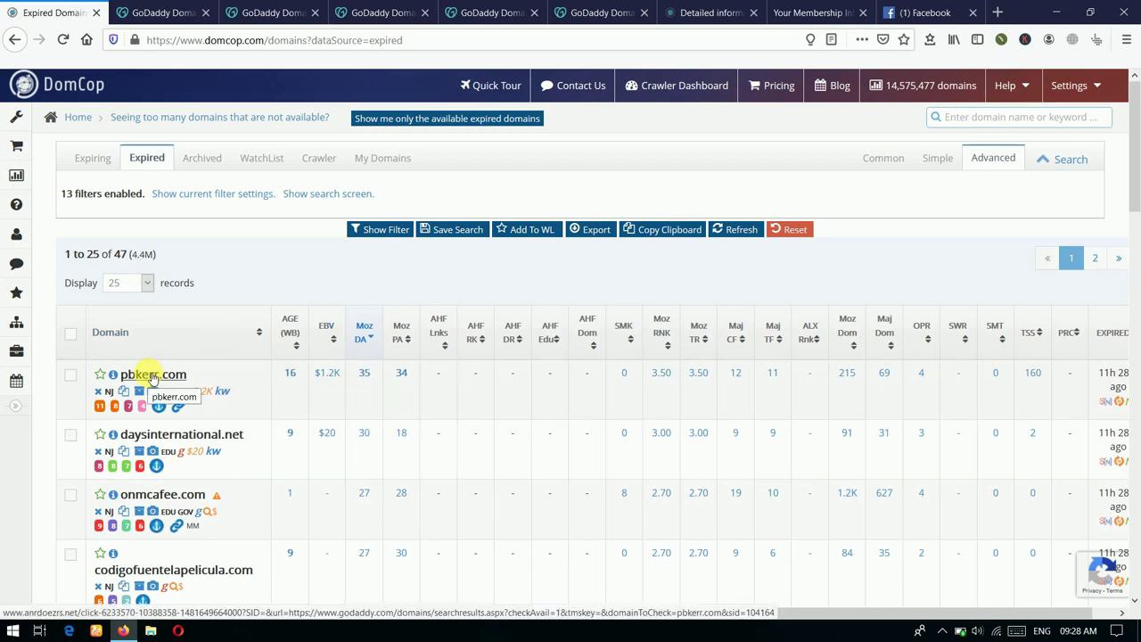
scroll(286, 438, down, 3)
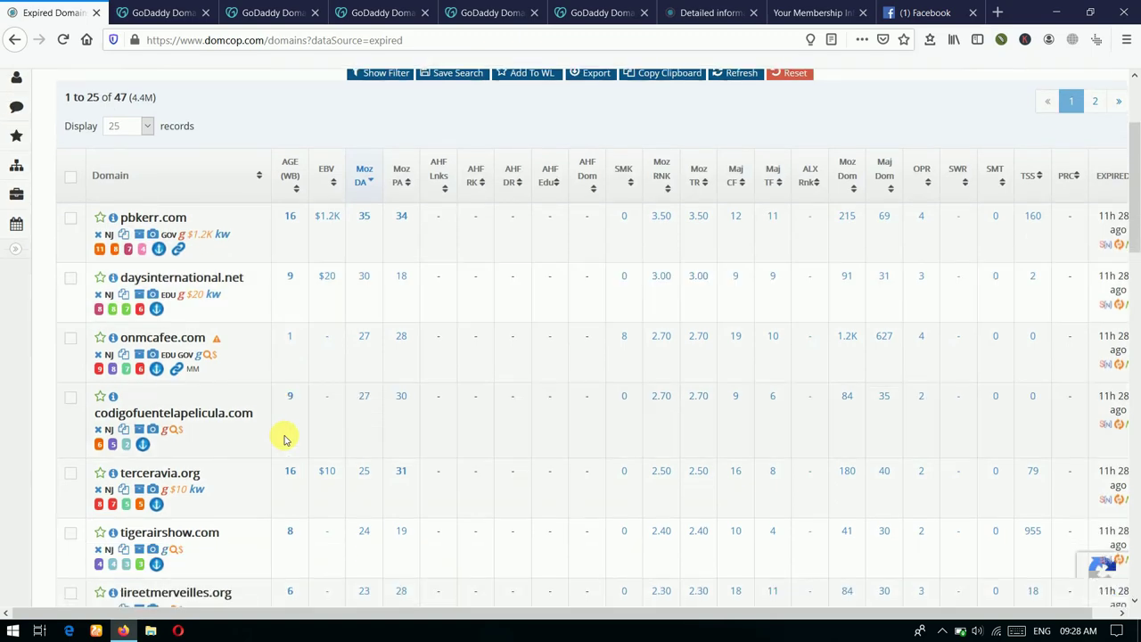
scroll(285, 439, up, 3)
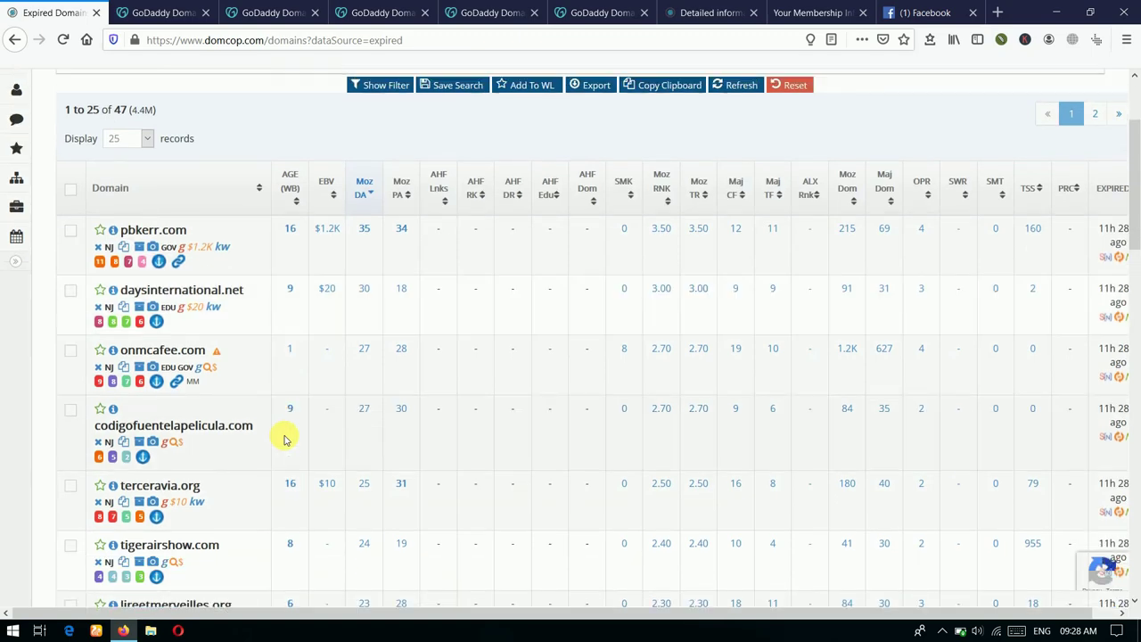